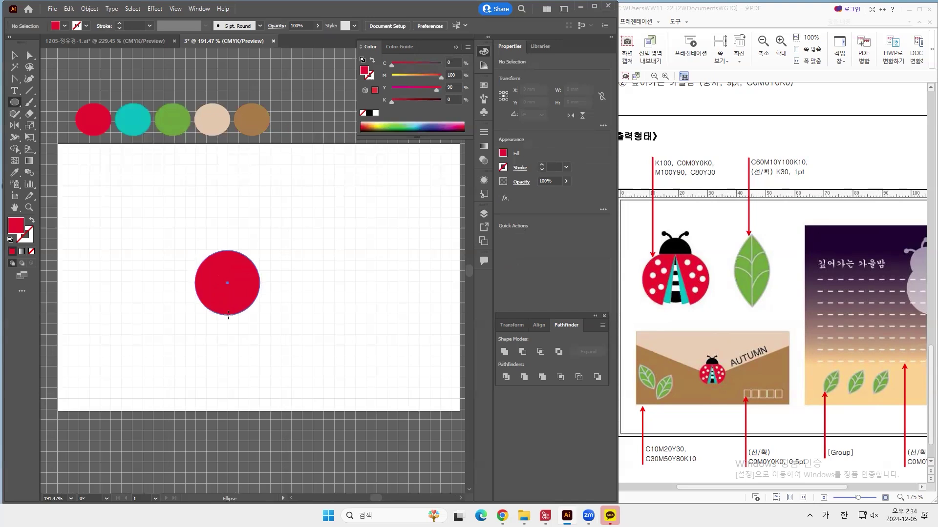
Create a red half circle by drawing a circle about 19.4 mm wide and subtracting a rectangle covering its right half
{"action": "left_click_drag", "start_coordinate": [228, 315], "coordinate": [228, 315]}
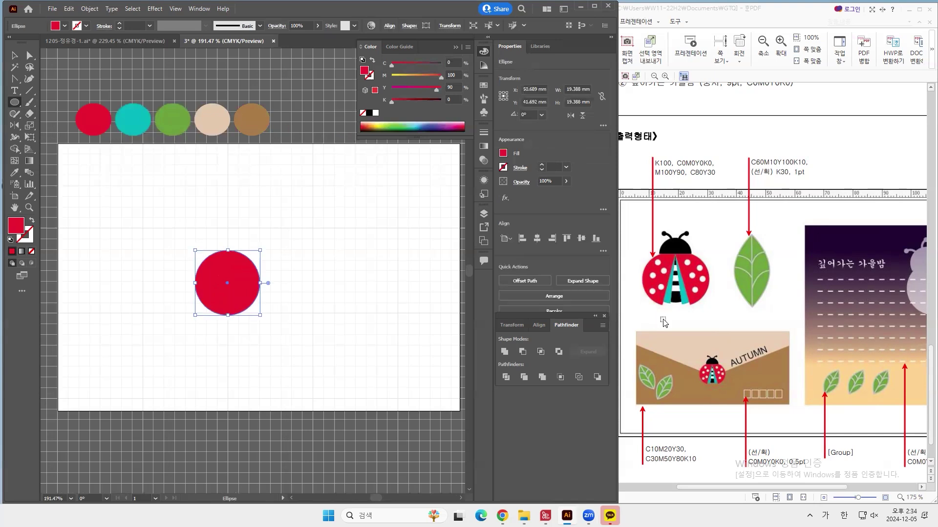
{"action": "left_click", "coordinate": [19, 103]}
{"action": "left_click", "coordinate": [53, 102]}
{"action": "left_click_drag", "start_coordinate": [228, 230], "coordinate": [277, 331]}
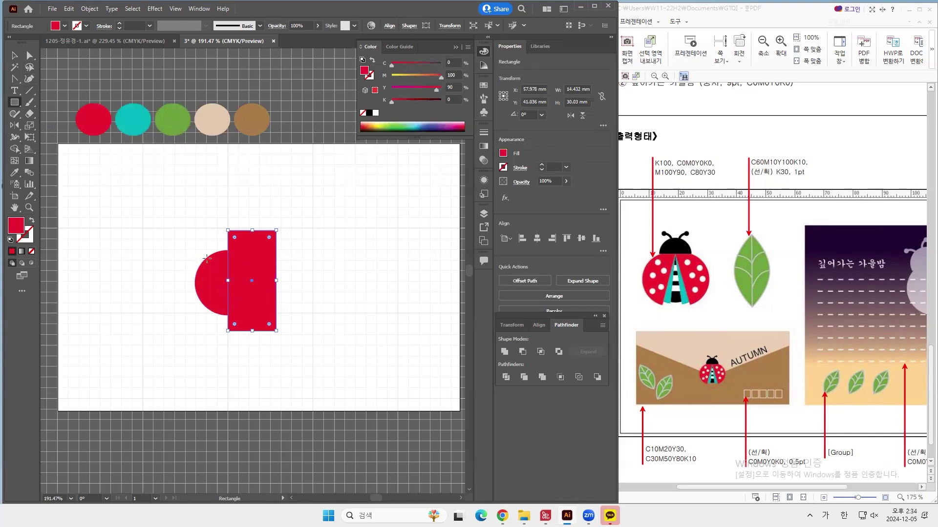
{"action": "key", "text": "v"}
{"action": "left_click", "coordinate": [212, 260], "text": "shift"}
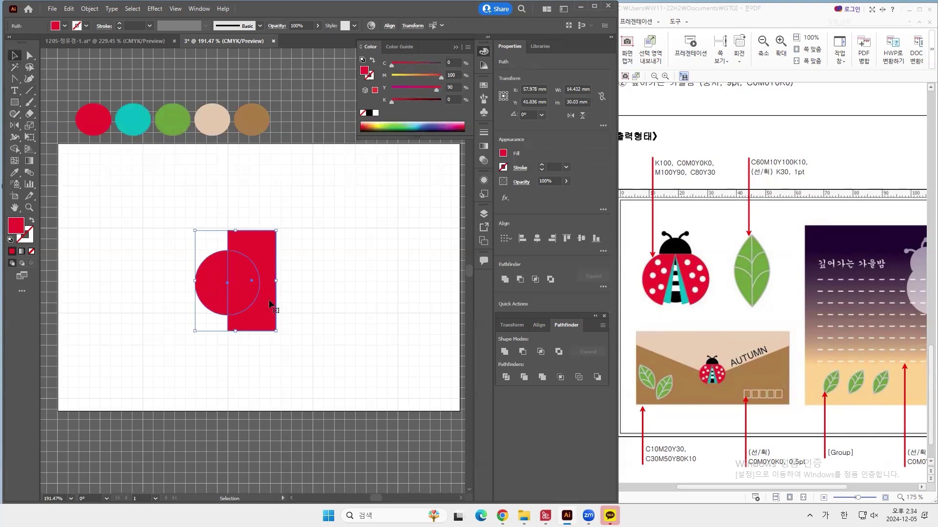
{"action": "left_click", "coordinate": [522, 352]}
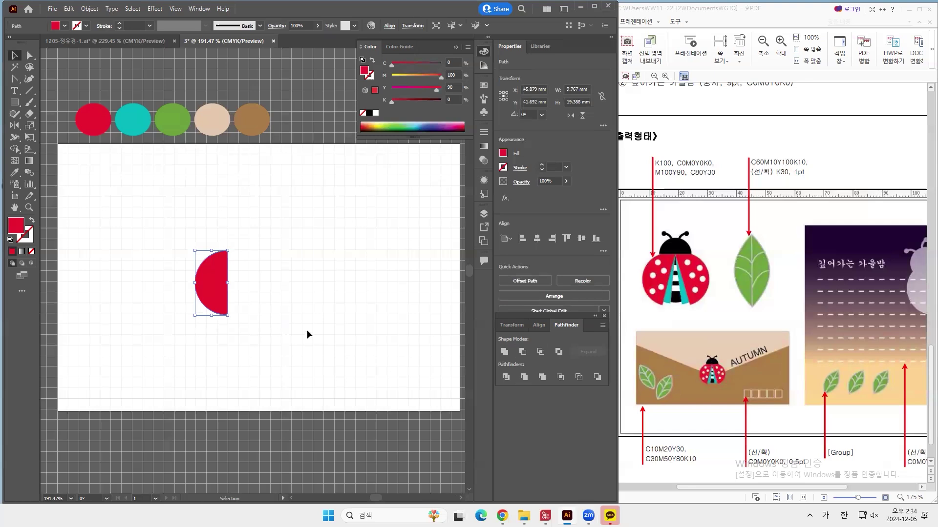
Move the red half circle up and rotate it about 24° clockwise to form the tilted left wing
{"action": "left_click_drag", "start_coordinate": [217, 296], "coordinate": [218, 275]}
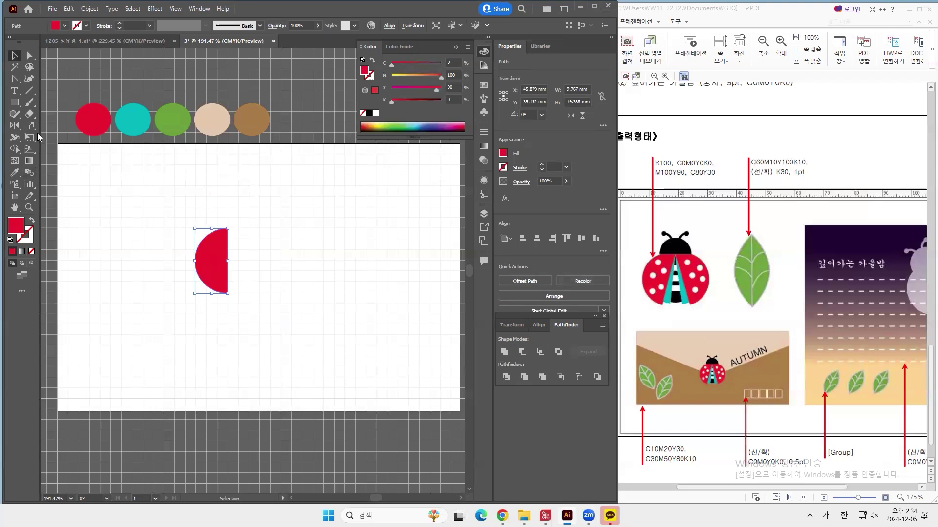
{"action": "left_click_drag", "start_coordinate": [189, 298], "coordinate": [173, 288]}
{"action": "left_click_drag", "start_coordinate": [219, 256], "coordinate": [208, 244]}
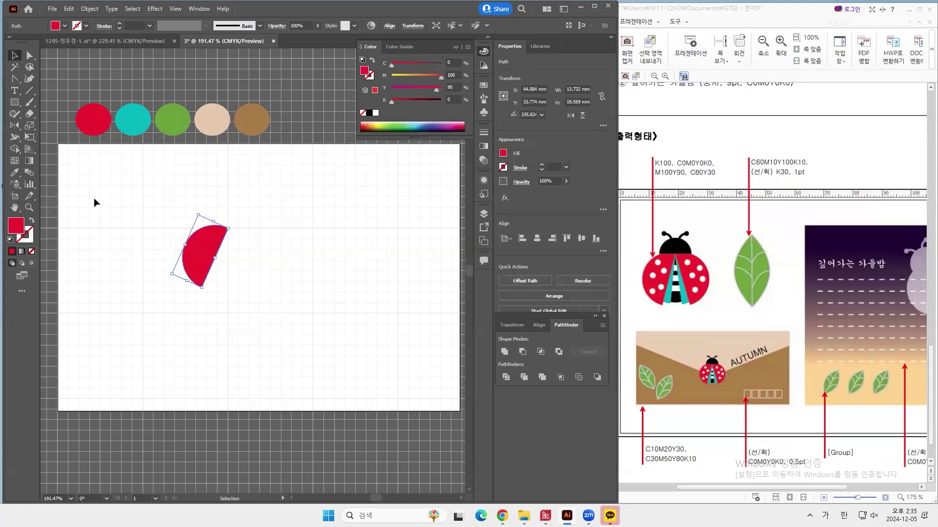
Create a uniformly scaled copy of the tilted half circle at 90%
{"action": "left_click", "coordinate": [29, 126]}
{"action": "double_click", "coordinate": [28, 127]}
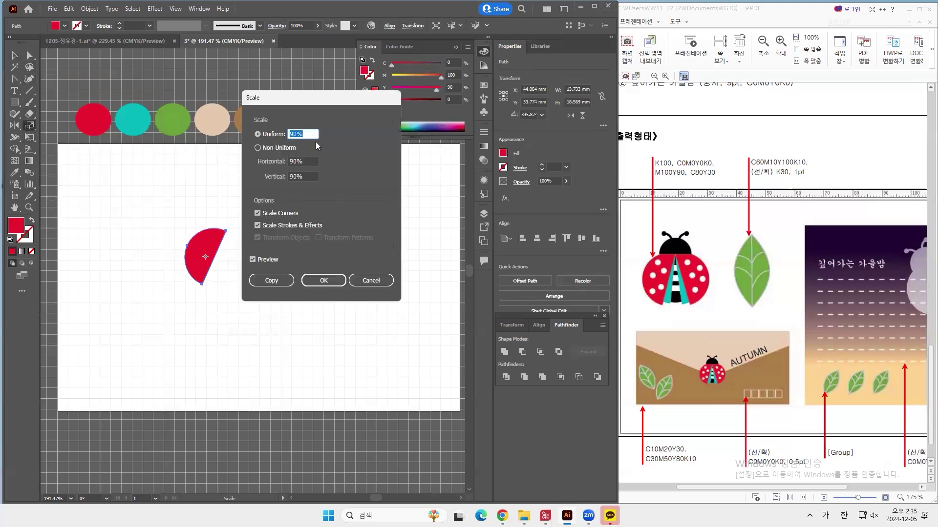
{"action": "left_click", "coordinate": [271, 281]}
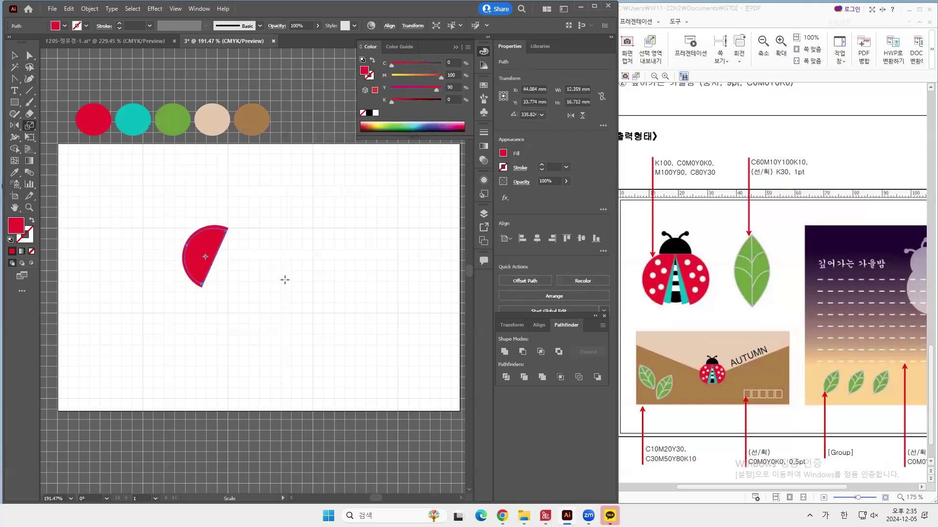
Shift the smaller copy toward the wing's upper tip and rotate it to about 16° clockwise so it fans out beyond the original's straight edge
{"action": "key", "text": "Up"}
{"action": "key", "text": "Up"}
{"action": "key", "text": "Up"}
{"action": "key", "text": "Right"}
{"action": "key", "text": "Down"}
{"action": "key", "text": "Down"}
{"action": "key", "text": "Right"}
{"action": "key", "text": "v"}
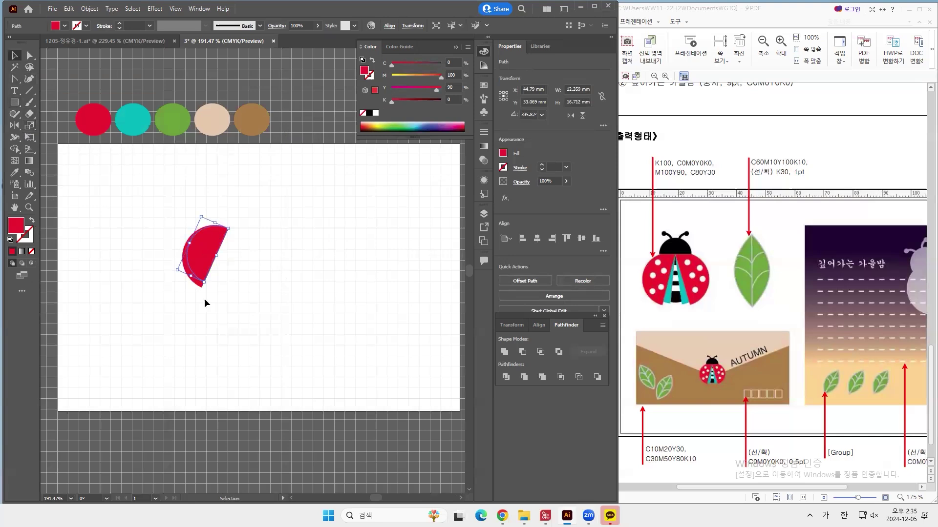
{"action": "left_click_drag", "start_coordinate": [210, 284], "coordinate": [223, 240]}
{"action": "left_click_drag", "start_coordinate": [221, 291], "coordinate": [218, 285]}
{"action": "left_click_drag", "start_coordinate": [221, 238], "coordinate": [222, 238]}
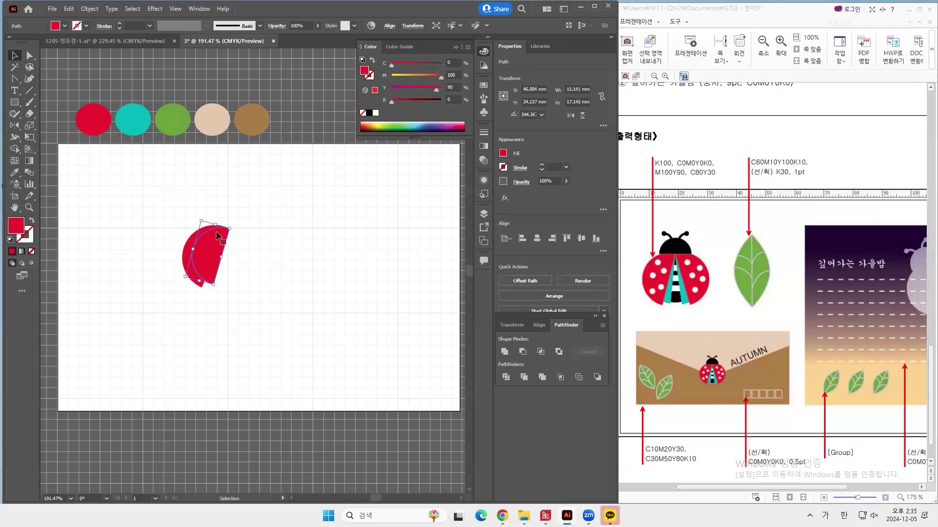
Fill the smaller half circle with the teal sample colour (C80 Y30) and send it behind the red wing
{"action": "left_click", "coordinate": [15, 172]}
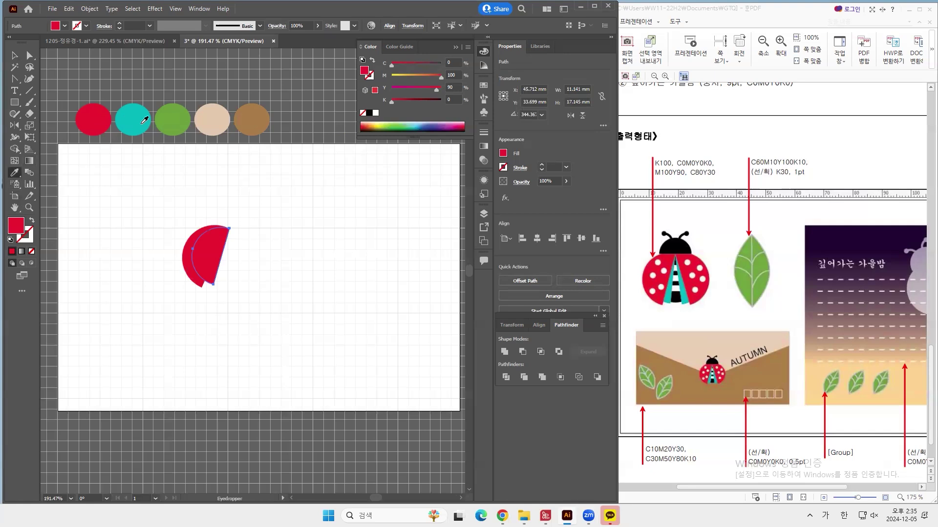
{"action": "left_click", "coordinate": [120, 121]}
{"action": "key", "text": "v"}
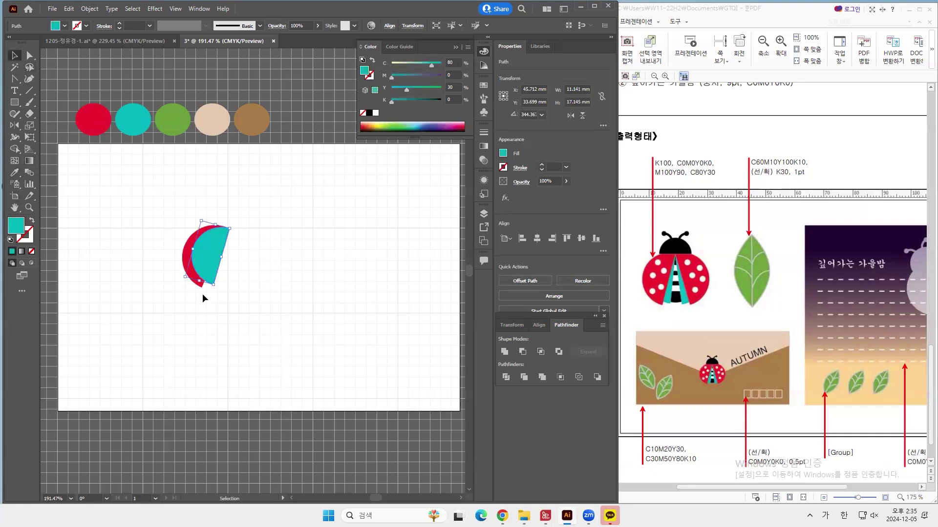
{"action": "right_click", "coordinate": [202, 256]}
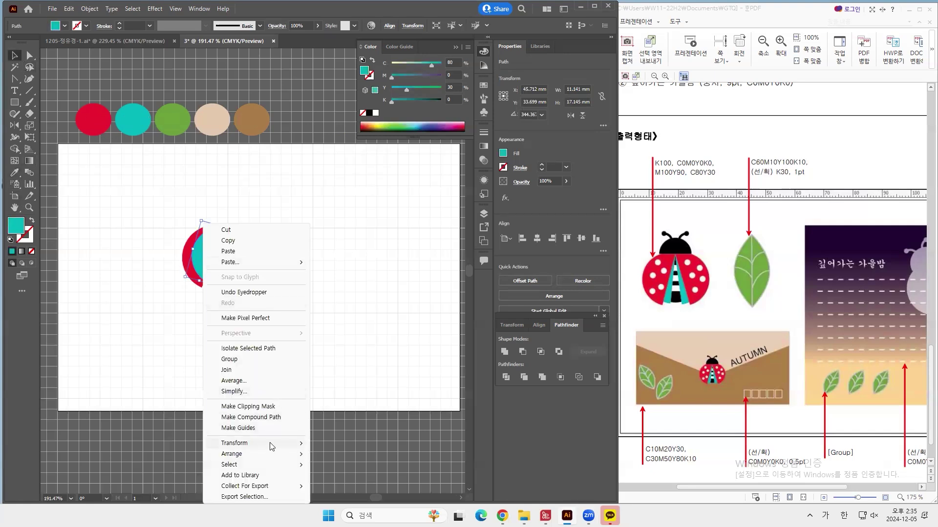
{"action": "mouse_move", "coordinate": [266, 456]}
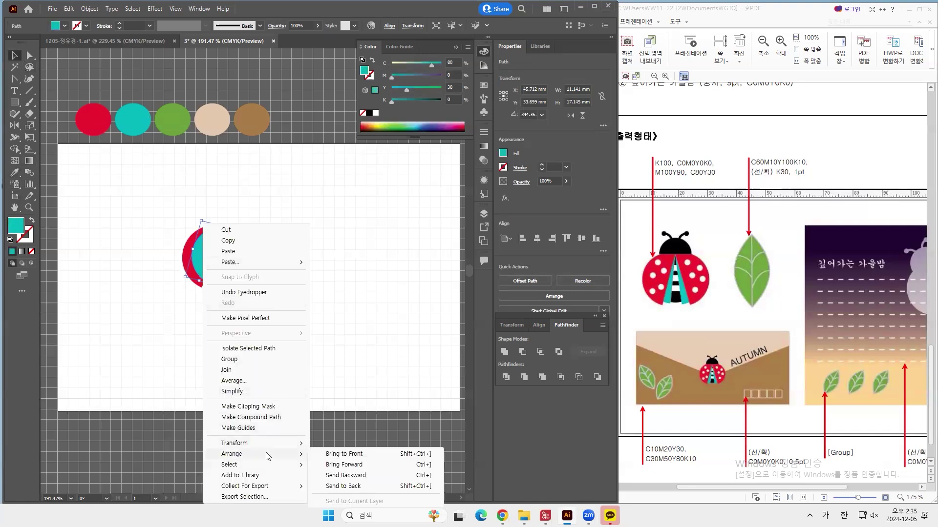
{"action": "left_click", "coordinate": [356, 487]}
{"action": "left_click", "coordinate": [251, 332]}
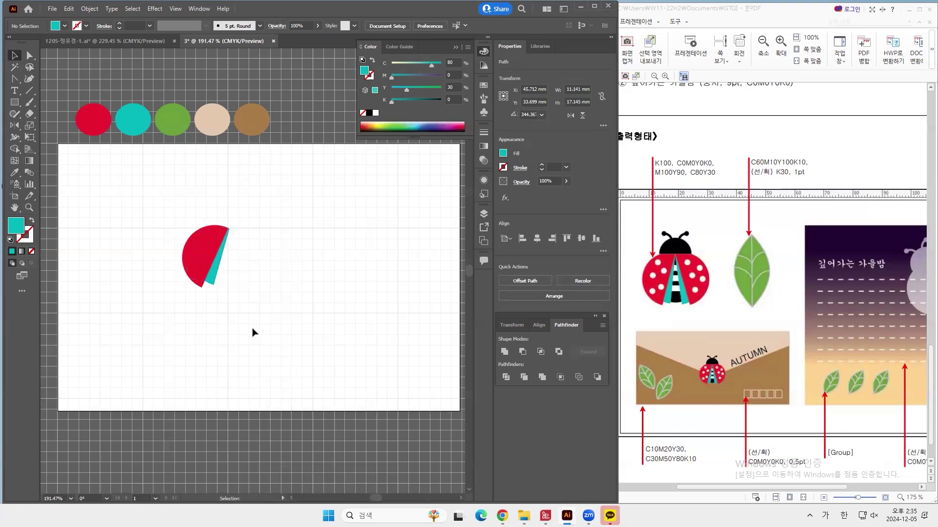
Adjust the teal wing so its upper tip lines up with the red wing's tip
{"action": "left_click", "coordinate": [223, 257]}
{"action": "left_click_drag", "start_coordinate": [232, 230], "coordinate": [233, 232]}
{"action": "left_click", "coordinate": [251, 251]}
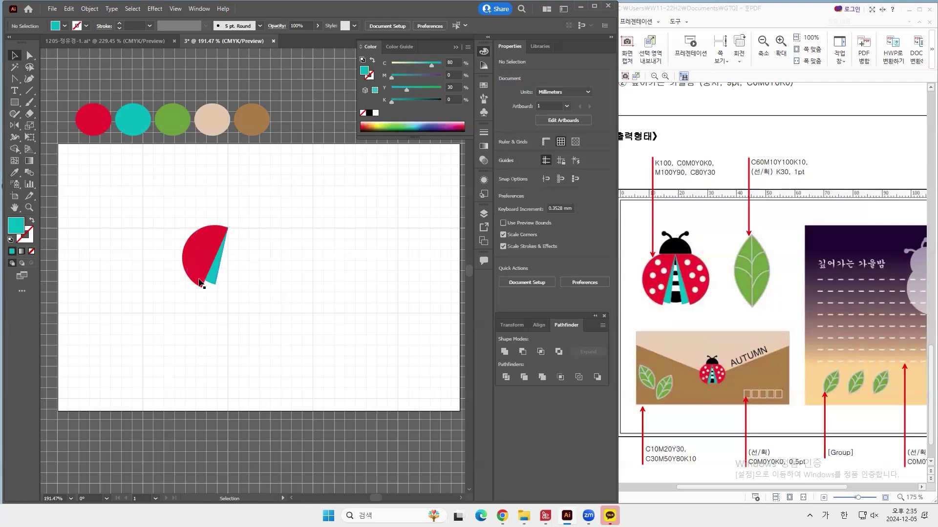
Draw a white spot about 1.9 mm wide near the red wing's top and duplicate it to make five spots spread over the wing
{"action": "left_click", "coordinate": [29, 207]}
{"action": "left_click", "coordinate": [200, 267]}
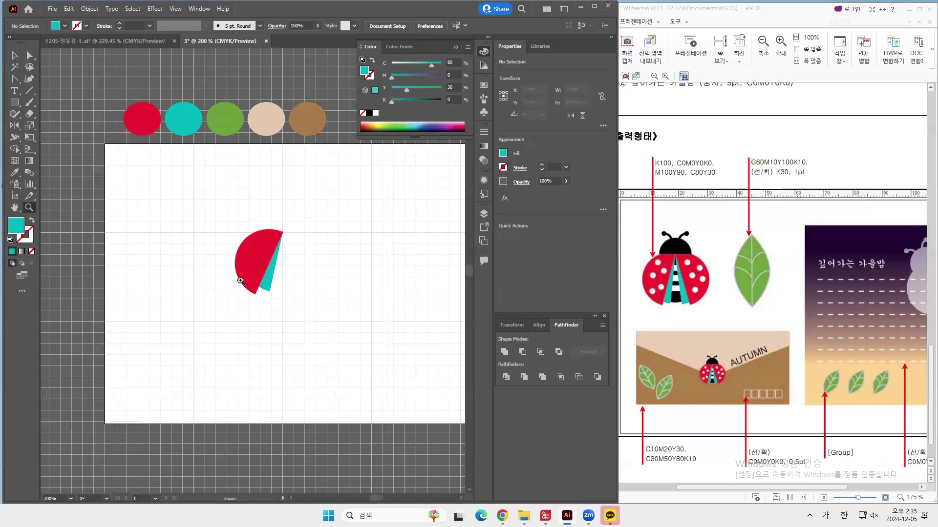
{"action": "left_click", "coordinate": [240, 281]}
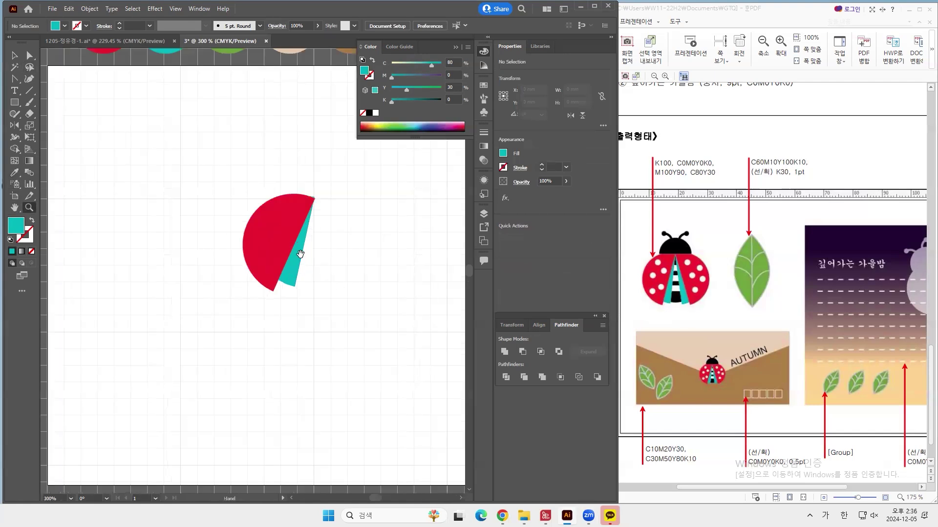
{"action": "left_click_drag", "start_coordinate": [299, 253], "coordinate": [272, 258]}
{"action": "left_click", "coordinate": [15, 102]}
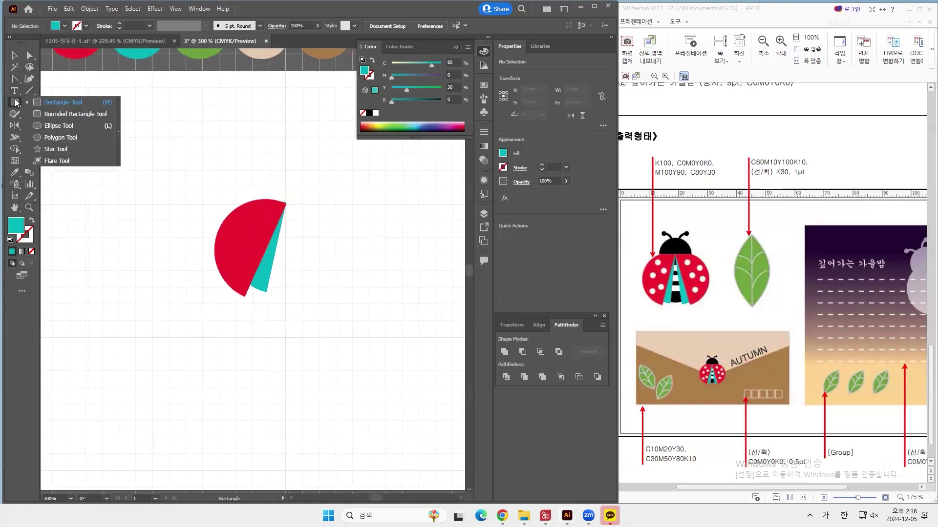
{"action": "left_click", "coordinate": [58, 125]}
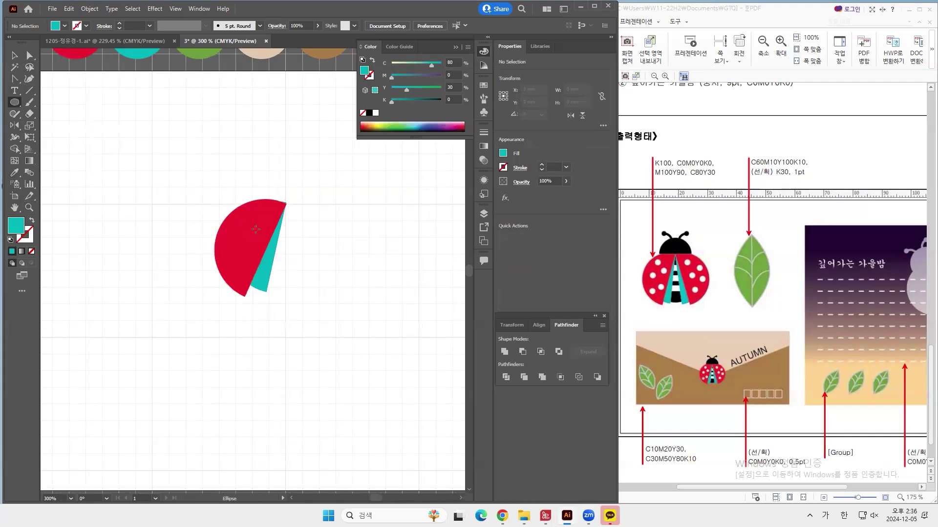
{"action": "left_click_drag", "start_coordinate": [252, 220], "coordinate": [255, 225]}
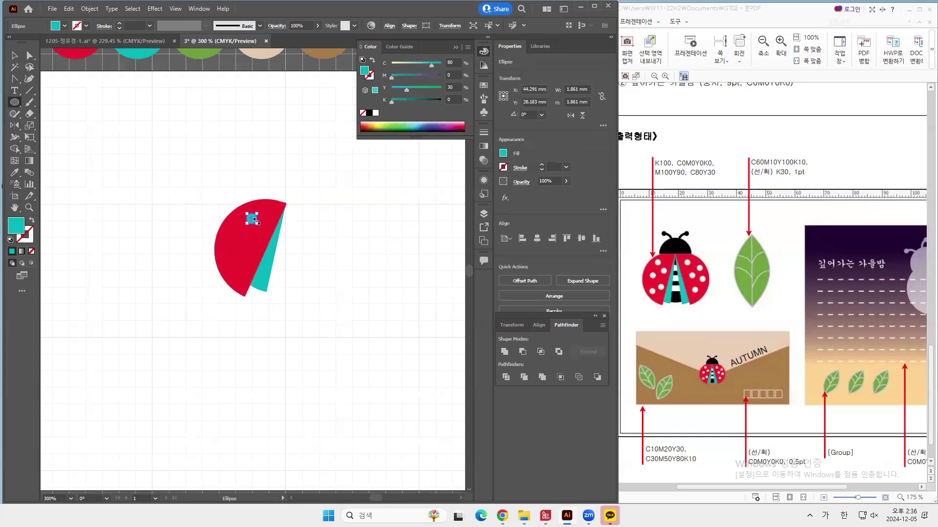
{"action": "left_click", "coordinate": [376, 113]}
{"action": "left_click", "coordinate": [9, 56]}
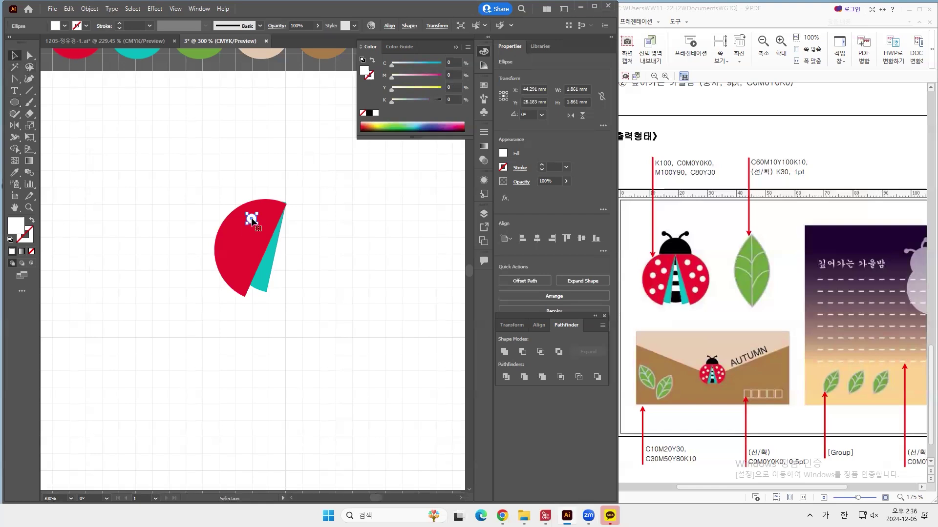
{"action": "left_click_drag", "start_coordinate": [252, 220], "coordinate": [229, 264]}
Reflect a copy of the whole spotted wing across a vertical axis through its upper tip to form the right wing
{"action": "left_click_drag", "start_coordinate": [188, 163], "coordinate": [330, 341]}
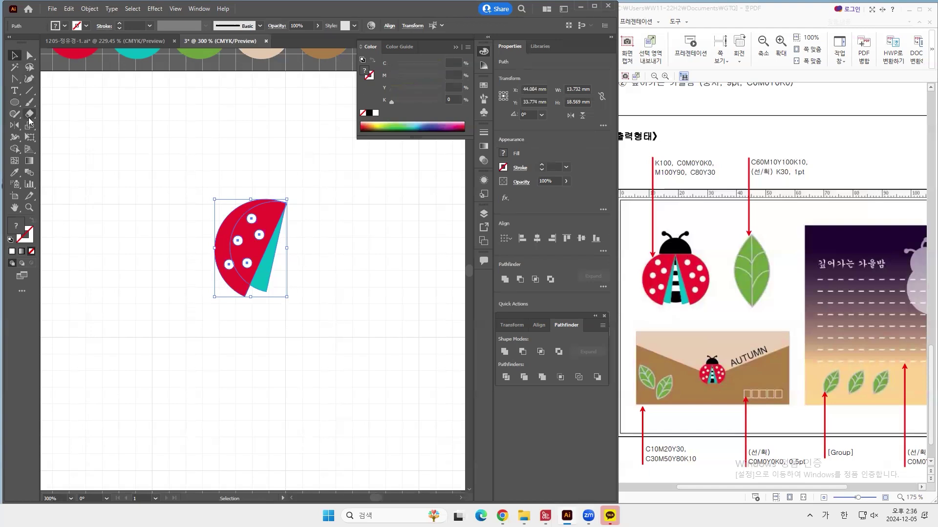
{"action": "left_click", "coordinate": [14, 125]}
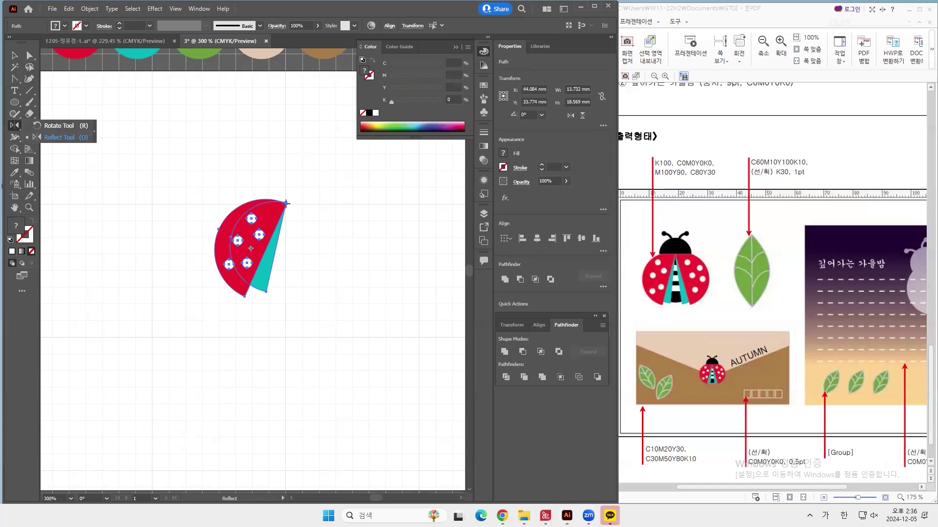
{"action": "key", "text": "alt"}
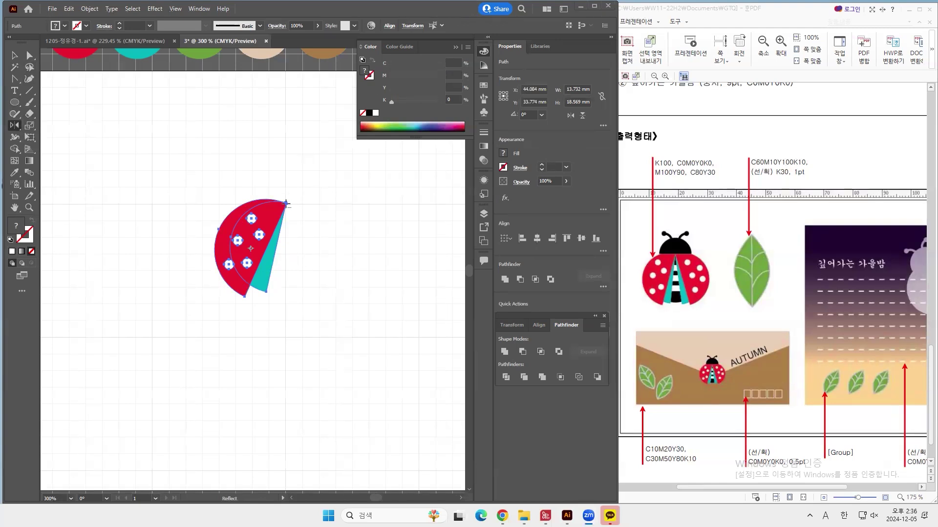
{"action": "left_click", "coordinate": [286, 204], "text": "alt"}
{"action": "left_click", "coordinate": [286, 204]}
{"action": "left_click", "coordinate": [286, 204], "text": "alt"}
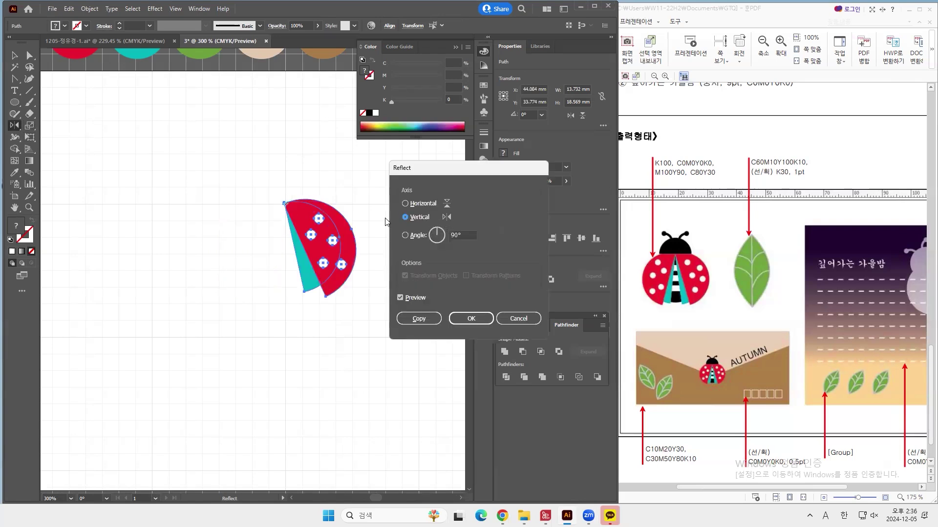
{"action": "left_click", "coordinate": [419, 319]}
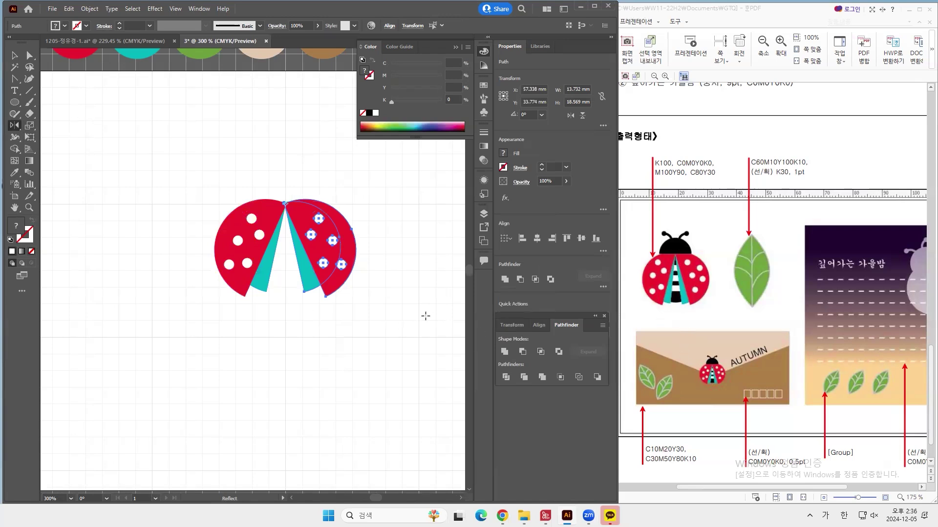
Draw a black ellipse about 14.4 × 18 mm for the body in the empty area beside the right wing
{"action": "key", "text": "space"}
{"action": "left_click_drag", "start_coordinate": [399, 300], "coordinate": [361, 300]}
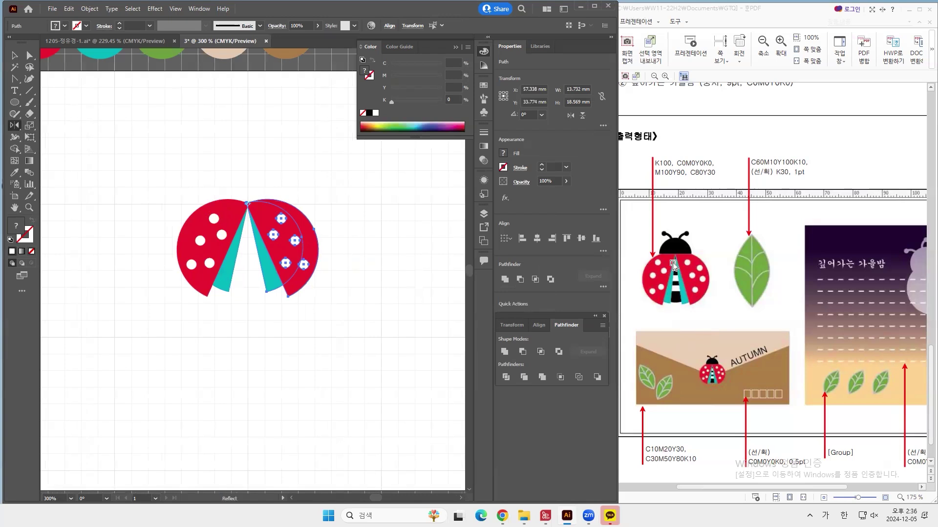
{"action": "key", "text": "l"}
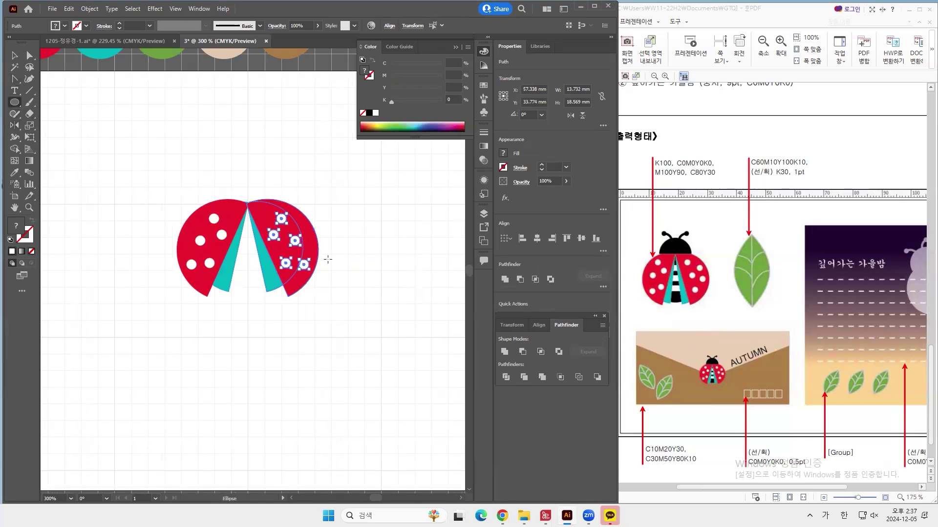
{"action": "mouse_move", "coordinate": [346, 198]}
{"action": "left_mouse_down"}
{"action": "mouse_move", "coordinate": [423, 301]}
{"action": "mouse_move", "coordinate": [419, 291]}
{"action": "left_mouse_up"}
{"action": "key", "text": "i"}
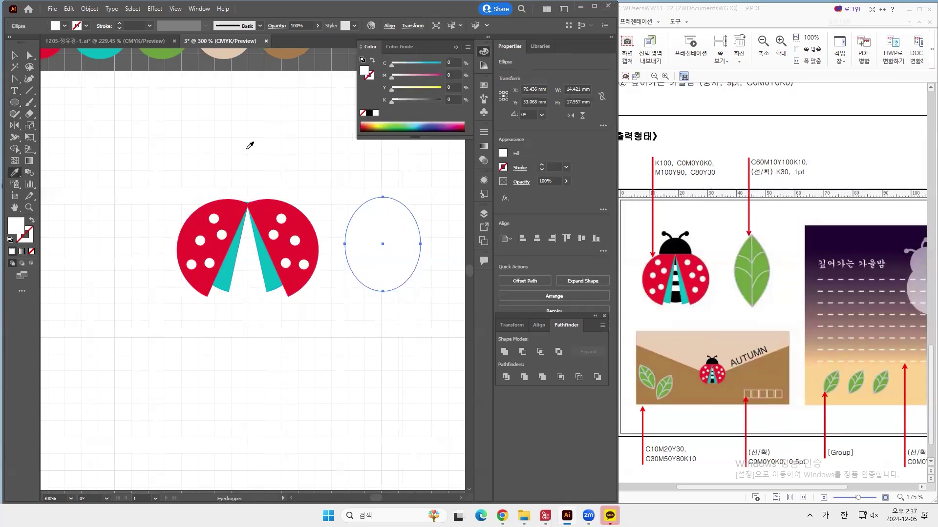
{"action": "left_click", "coordinate": [368, 113]}
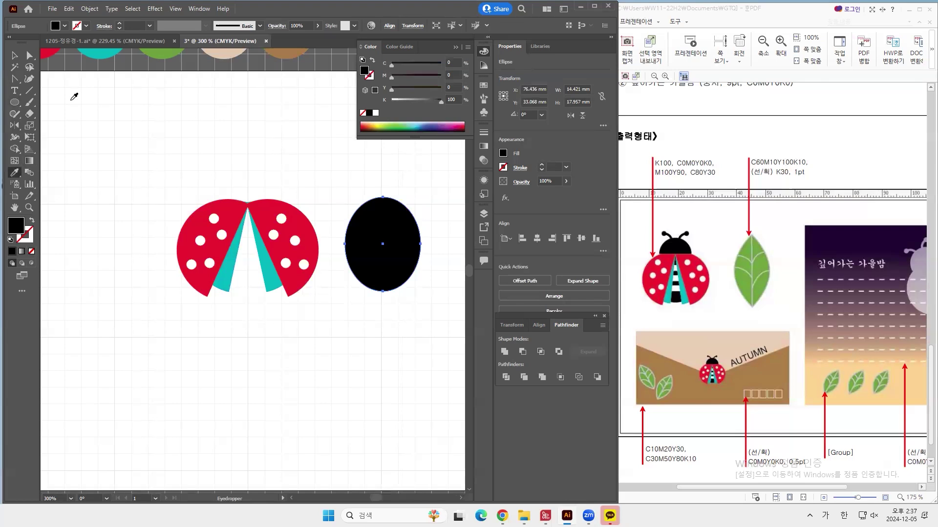
Draw a white horizontal stripe about 18.1 × 2.8 mm across the ellipse's lower half and duplicate it about 4.2 mm higher
{"action": "left_click_drag", "start_coordinate": [15, 102], "coordinate": [44, 103]}
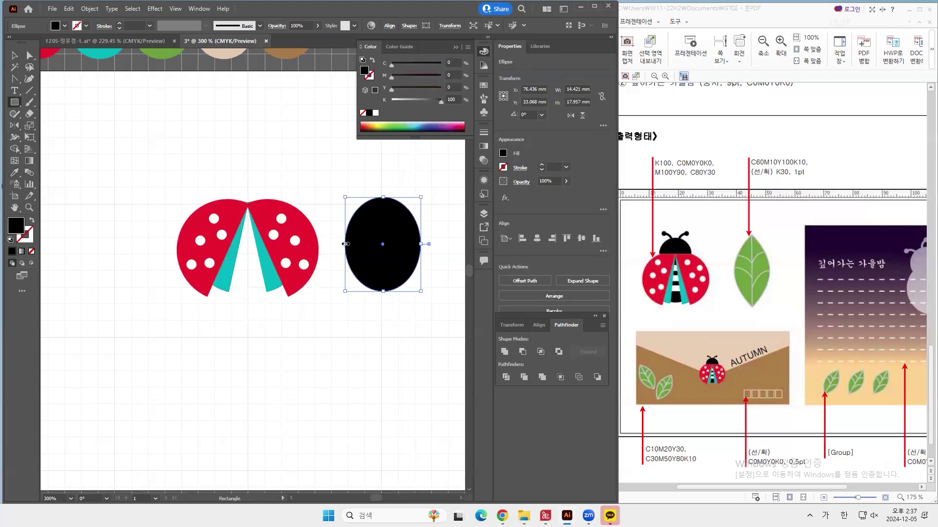
{"action": "left_click_drag", "start_coordinate": [434, 270], "coordinate": [339, 255]}
{"action": "key", "text": "Down"}
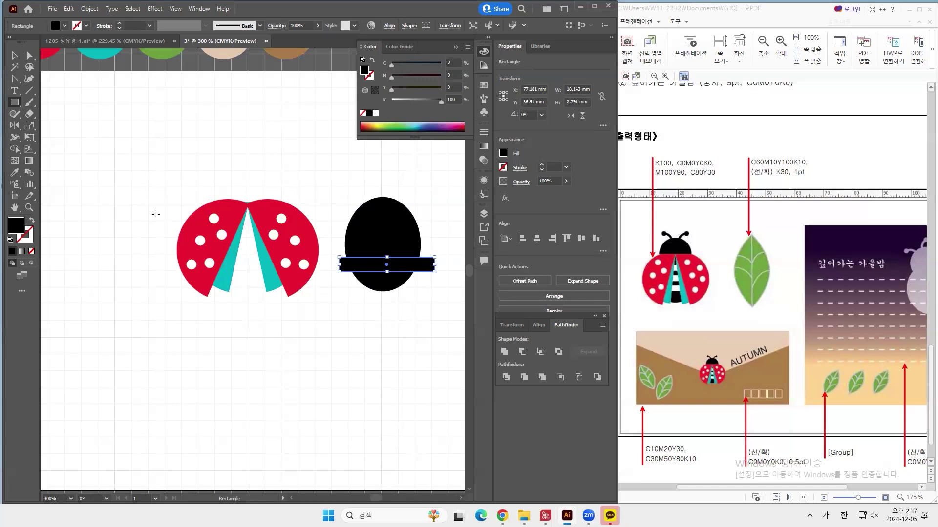
{"action": "left_click", "coordinate": [15, 172]}
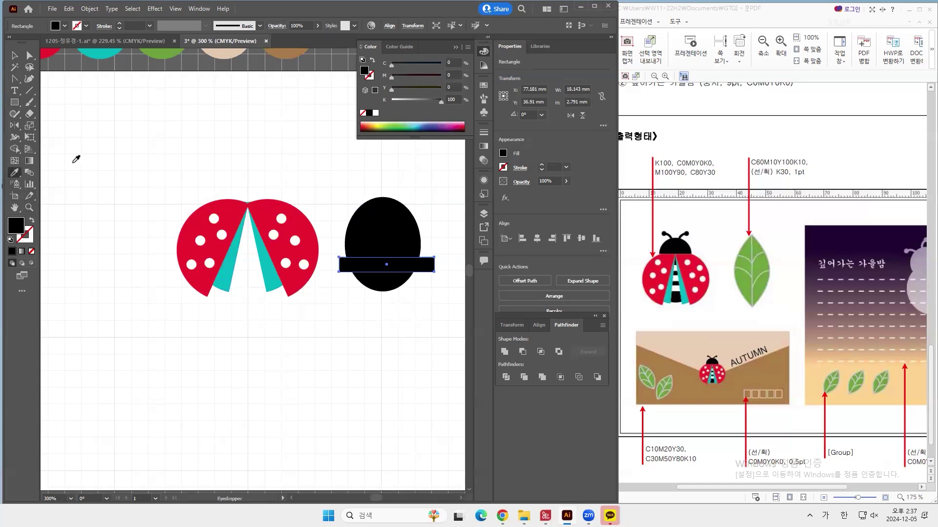
{"action": "left_click", "coordinate": [376, 113]}
{"action": "left_click", "coordinate": [14, 55]}
{"action": "left_click_drag", "start_coordinate": [395, 265], "coordinate": [396, 244]}
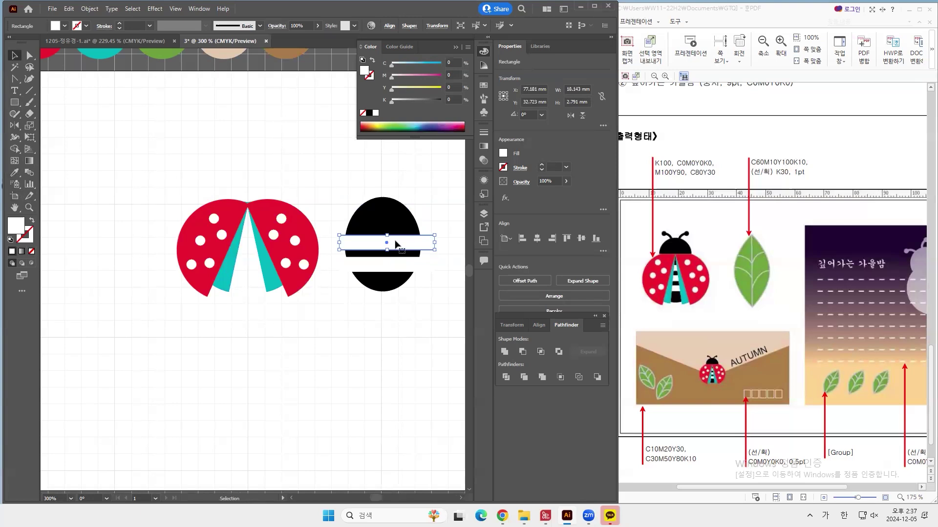
Duplicate the white stripe once more near the black ellipse's top, and group the ellipse with its three stripes
{"action": "key", "text": "ctrl+d"}
{"action": "left_click_drag", "start_coordinate": [416, 315], "coordinate": [379, 215]}
{"action": "right_click", "coordinate": [380, 216]}
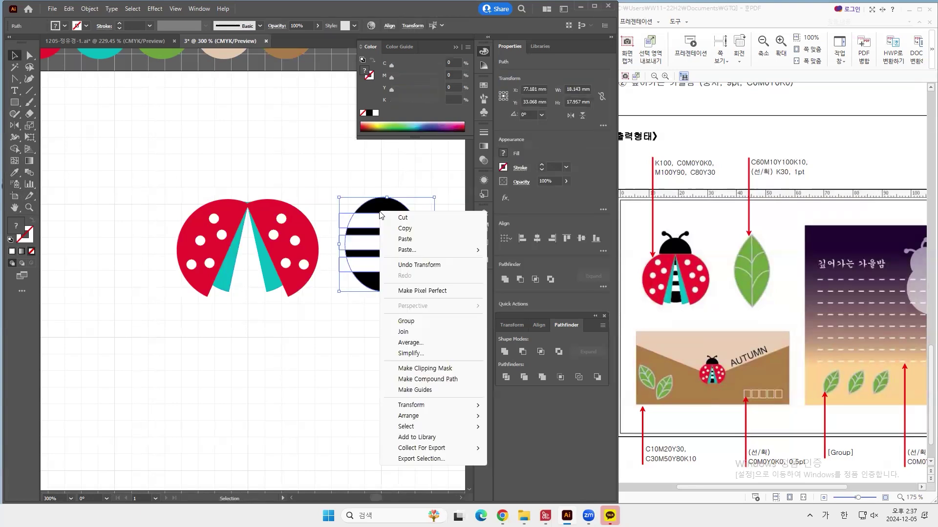
{"action": "left_click", "coordinate": [408, 322]}
Send the striped body group to the back and centre it behind the two wings, just below their upper edge
{"action": "right_click", "coordinate": [391, 287]}
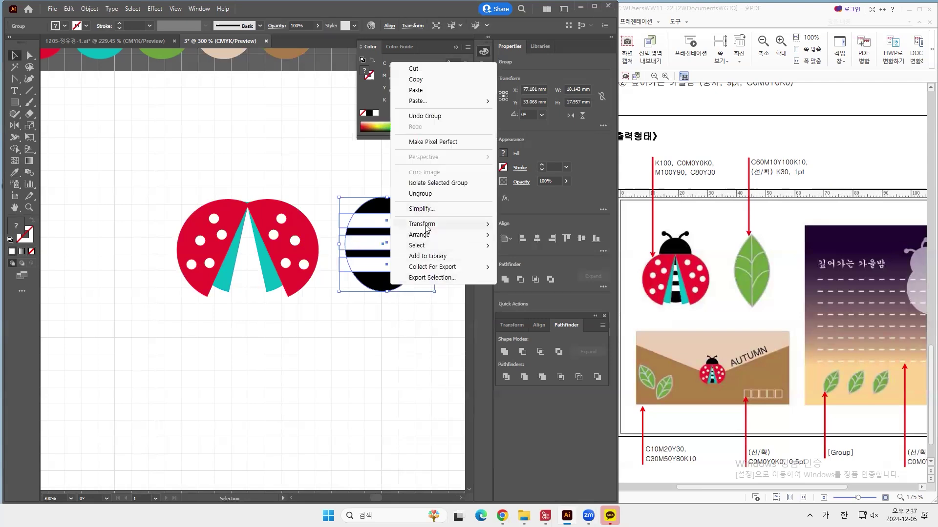
{"action": "mouse_move", "coordinate": [429, 237]}
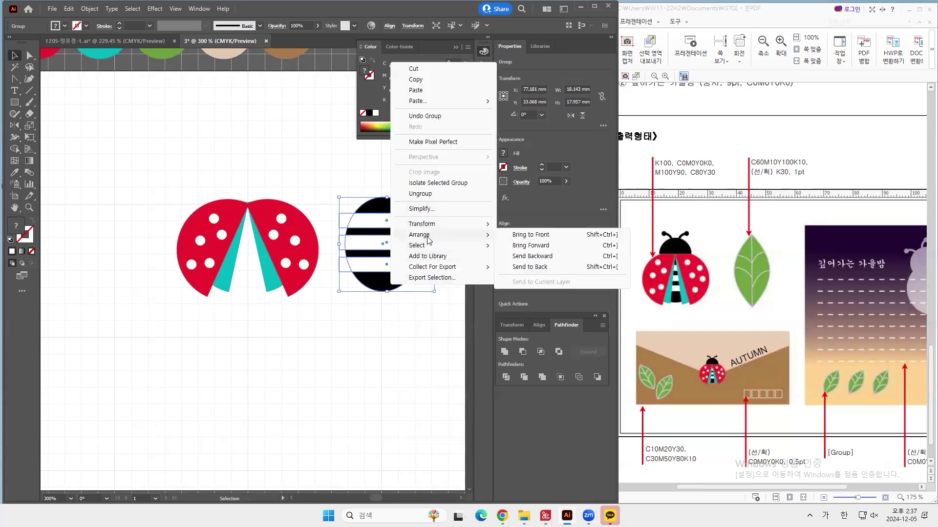
{"action": "left_click", "coordinate": [525, 266]}
{"action": "left_click_drag", "start_coordinate": [397, 268], "coordinate": [259, 268]}
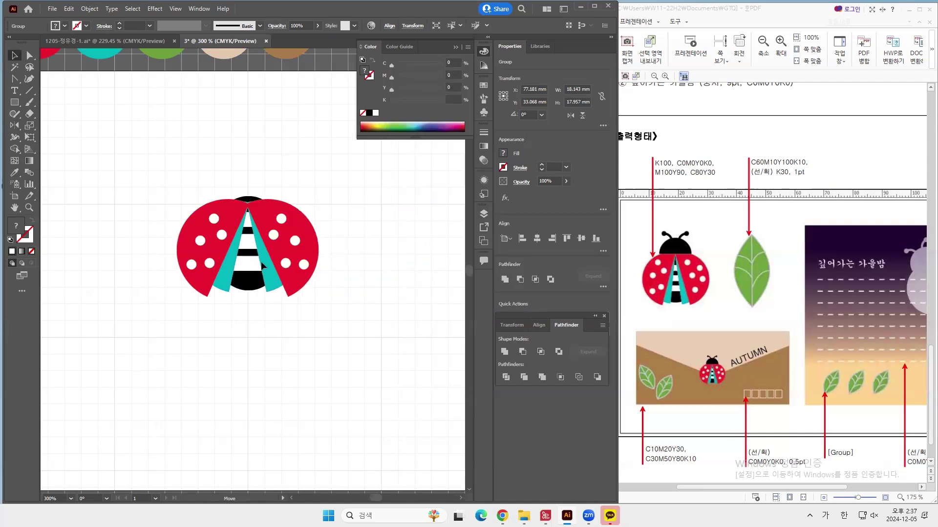
{"action": "left_click_drag", "start_coordinate": [262, 267], "coordinate": [262, 268]}
{"action": "left_click_drag", "start_coordinate": [251, 196], "coordinate": [249, 204]}
{"action": "left_click", "coordinate": [371, 294]}
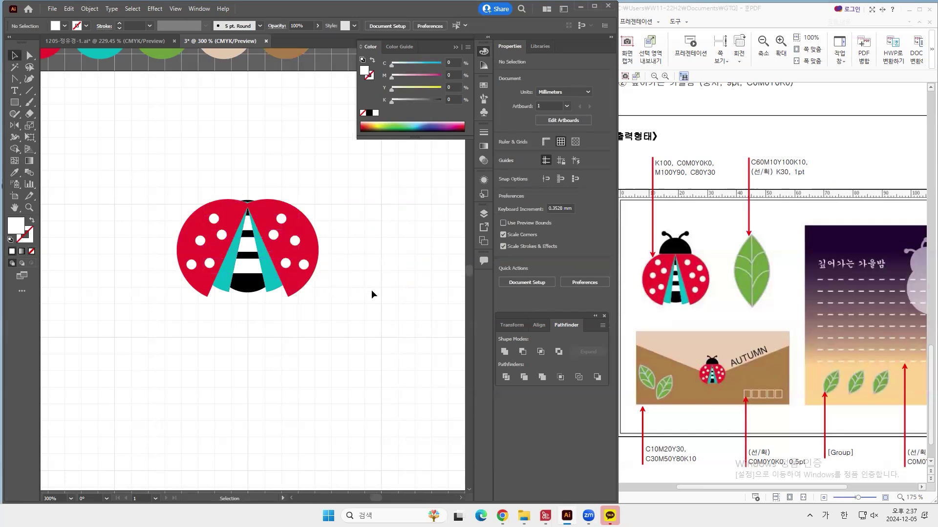
Draw a black circle about 12 mm wide for the head and place it centred above the wings
{"action": "scroll", "coordinate": [371, 294], "scroll_direction": "right", "scroll_amount": 1}
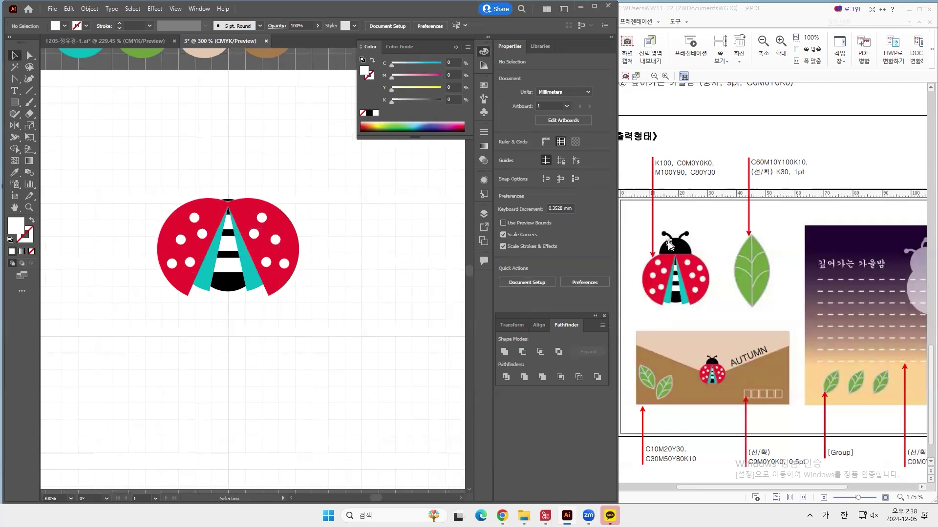
{"action": "left_click", "coordinate": [19, 105]}
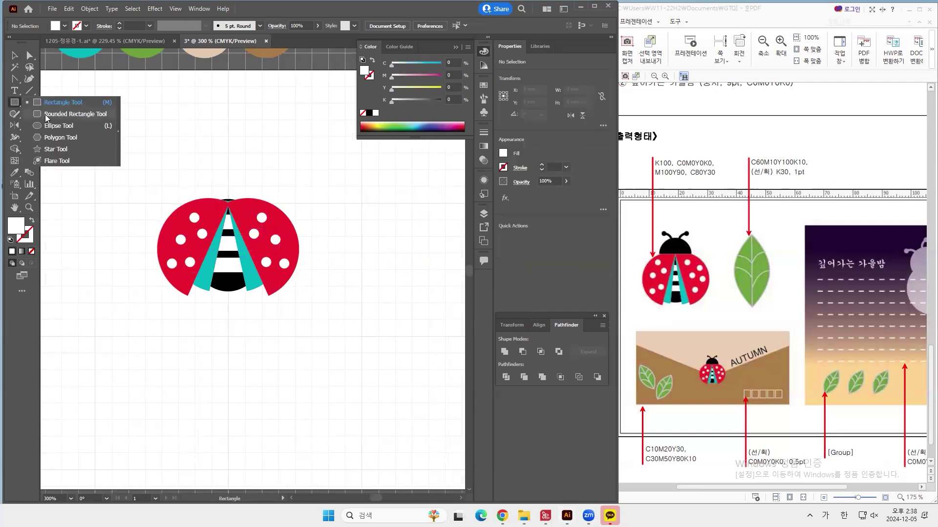
{"action": "left_click", "coordinate": [59, 126]}
{"action": "left_click_drag", "start_coordinate": [347, 218], "coordinate": [389, 279]}
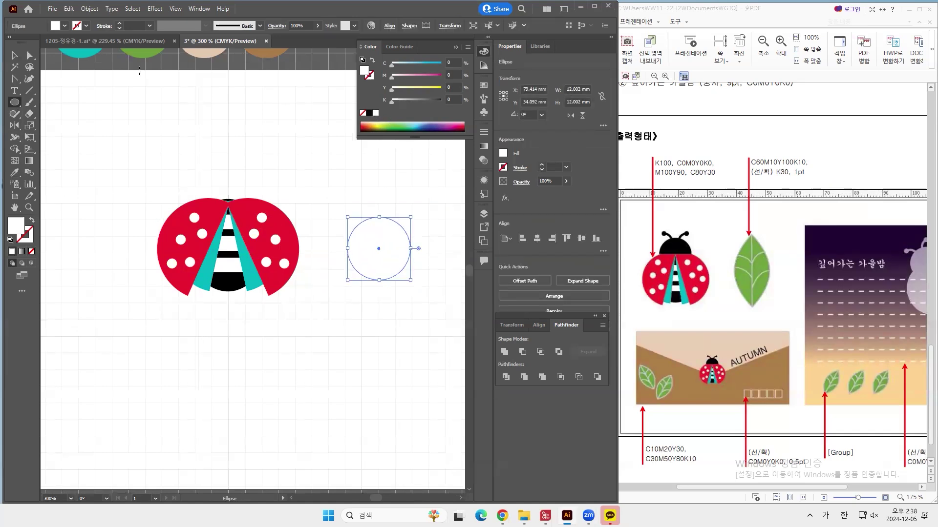
{"action": "left_click", "coordinate": [369, 113]}
{"action": "key", "text": "v"}
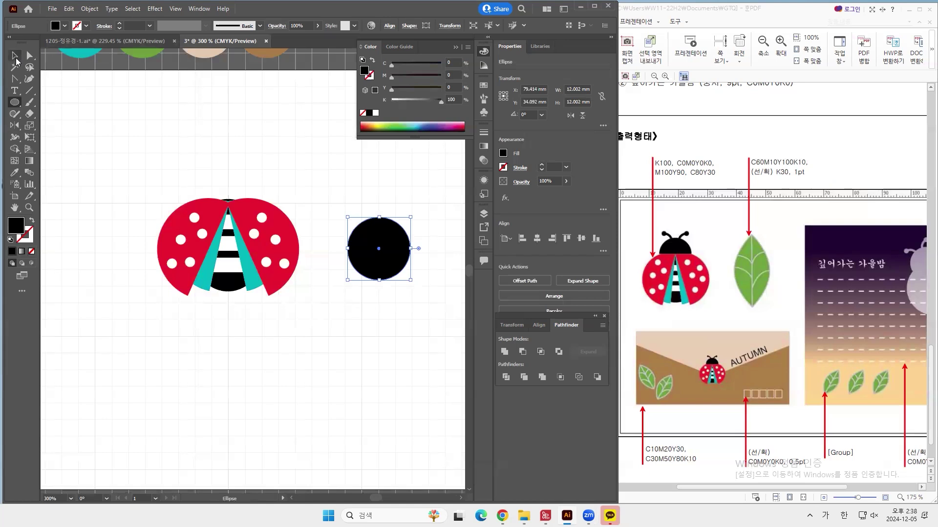
{"action": "left_click_drag", "start_coordinate": [389, 267], "coordinate": [240, 214]}
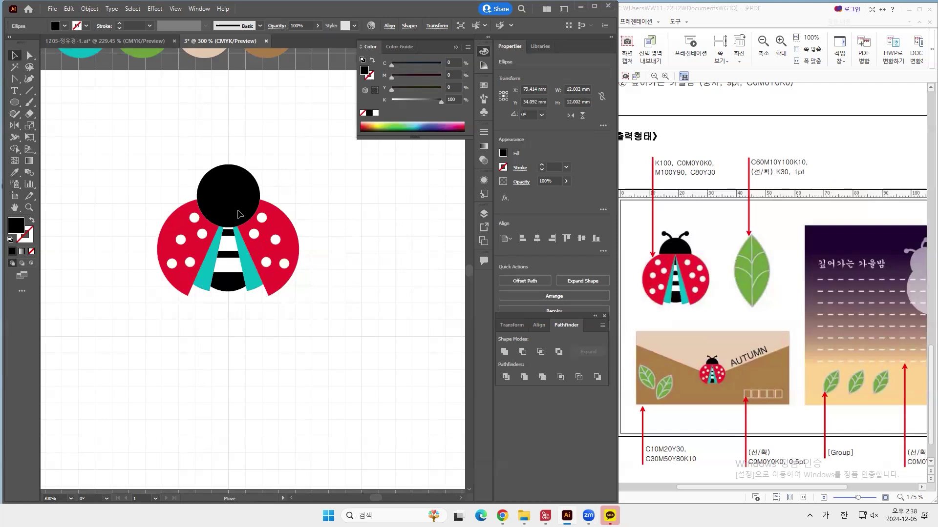
{"action": "left_click_drag", "start_coordinate": [239, 214], "coordinate": [239, 171]}
Subtract a rectangle about 20.6 × 8 mm from the circle's lower half and seat the half-circle head on the wings' upper edge
{"action": "left_click_drag", "start_coordinate": [14, 102], "coordinate": [49, 103]}
{"action": "left_click_drag", "start_coordinate": [183, 154], "coordinate": [291, 196]}
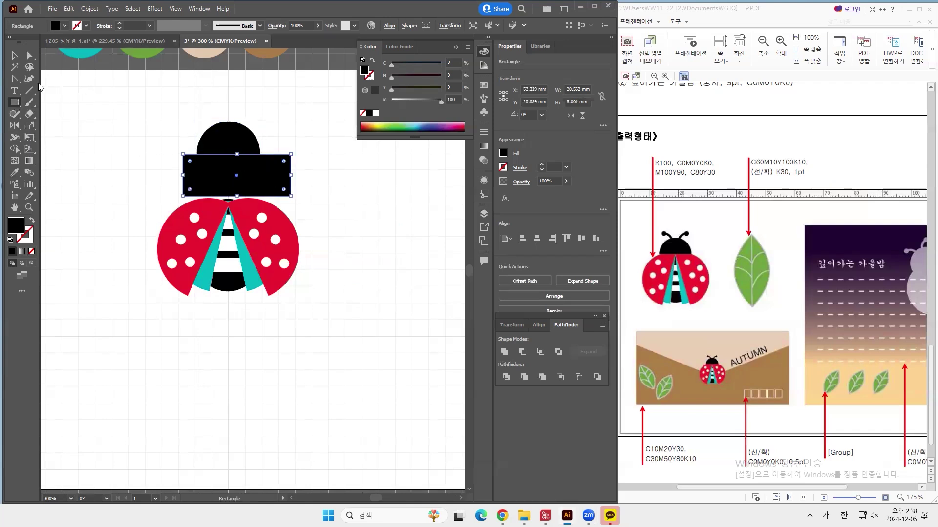
{"action": "left_click", "coordinate": [14, 55]}
{"action": "left_click_drag", "start_coordinate": [176, 130], "coordinate": [232, 190]}
{"action": "left_click", "coordinate": [522, 353]}
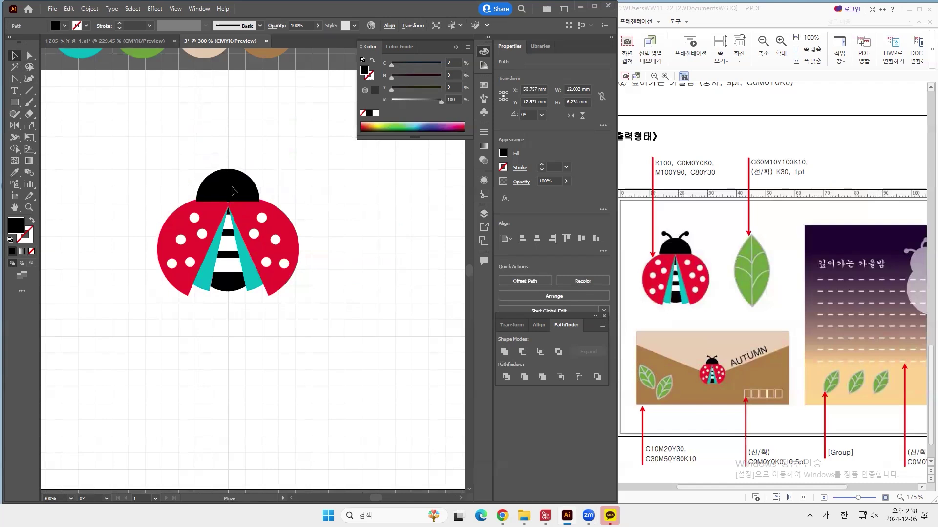
{"action": "left_click_drag", "start_coordinate": [233, 187], "coordinate": [232, 188]}
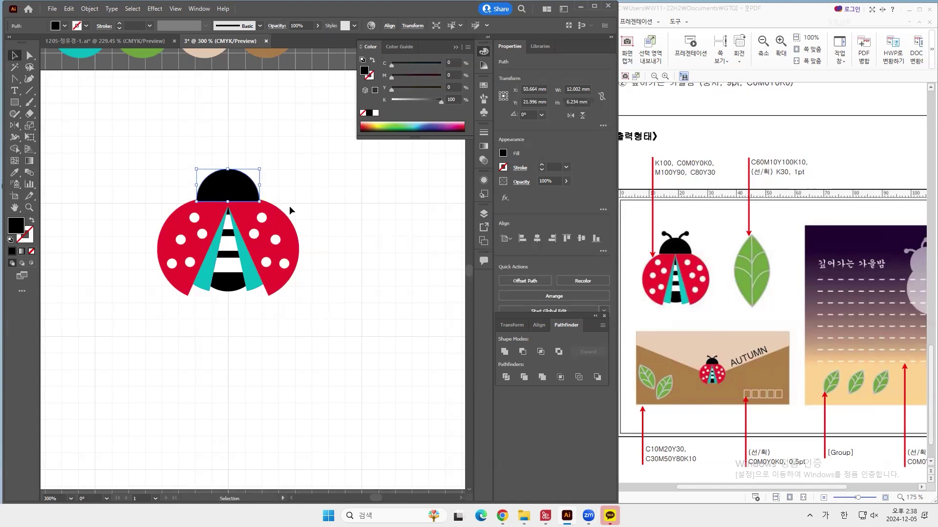
{"action": "left_click", "coordinate": [306, 212]}
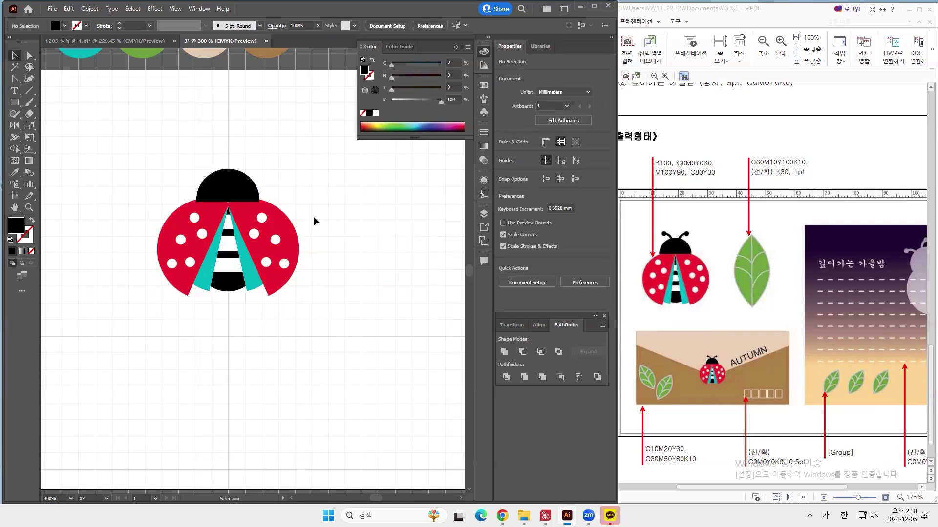
Draw a black circle about 1.9 mm wide above the head's left side as the antenna tip
{"action": "scroll", "coordinate": [330, 262], "scroll_direction": "up", "scroll_amount": 1}
{"action": "left_click_drag", "start_coordinate": [15, 102], "coordinate": [47, 126]}
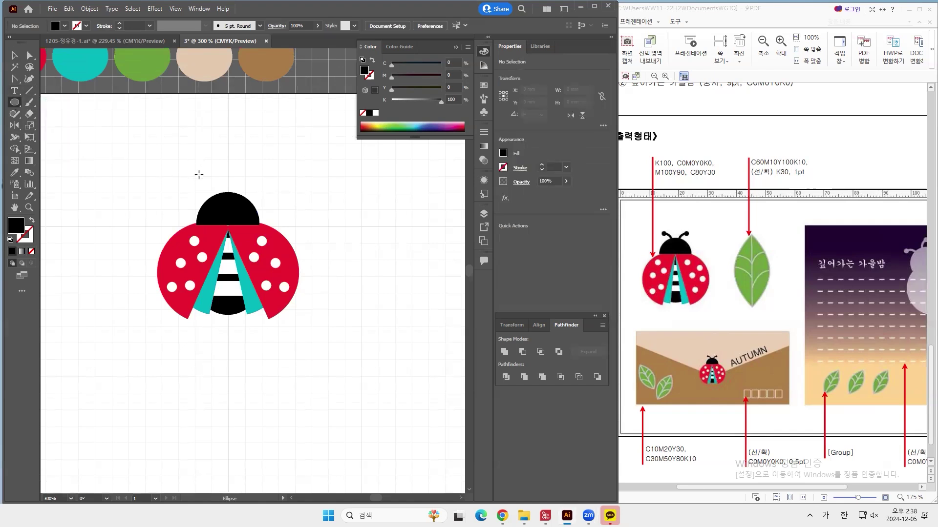
{"action": "left_click_drag", "start_coordinate": [194, 174], "coordinate": [206, 183]}
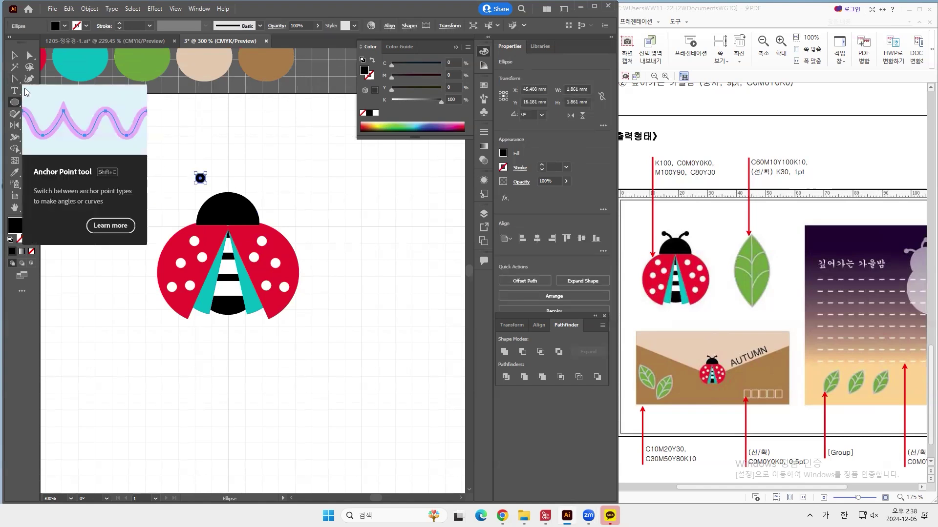
Draw a curved, unfilled black line from the antenna tip down to the head with a 2 pt stroke
{"action": "left_click_drag", "start_coordinate": [15, 79], "coordinate": [73, 78]}
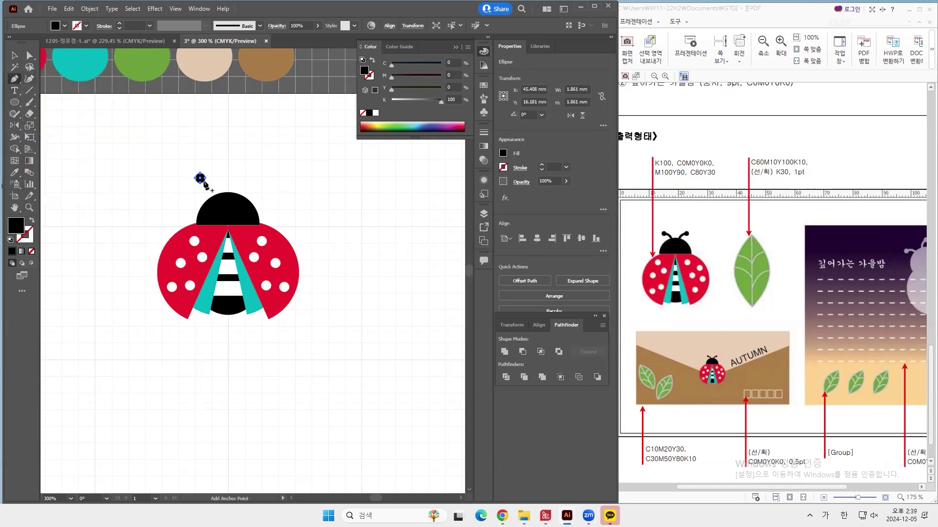
{"action": "left_click", "coordinate": [202, 179]}
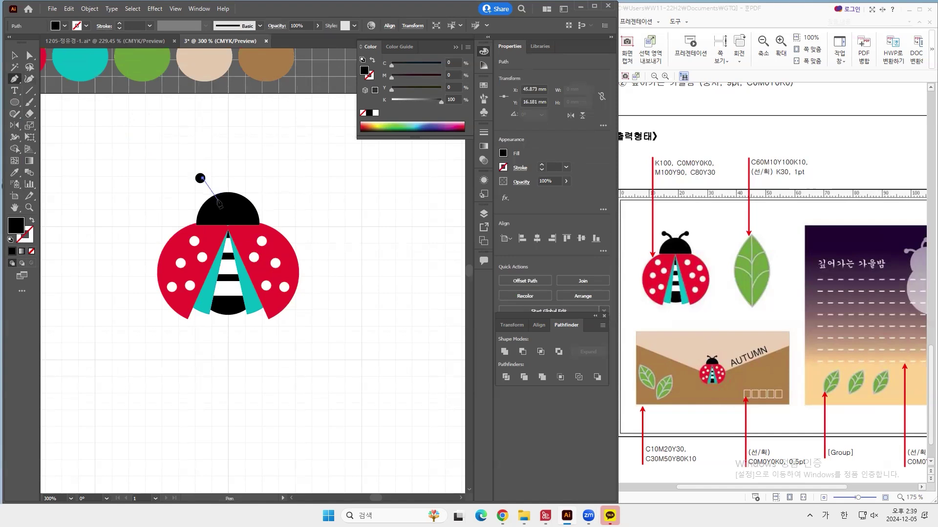
{"action": "left_click_drag", "start_coordinate": [221, 198], "coordinate": [224, 218]}
{"action": "left_click", "coordinate": [30, 222]}
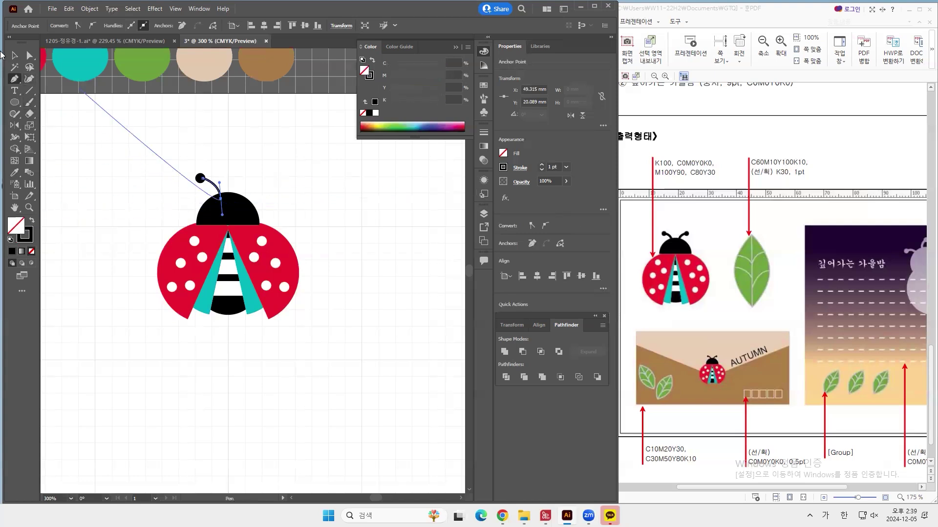
{"action": "left_click", "coordinate": [13, 58]}
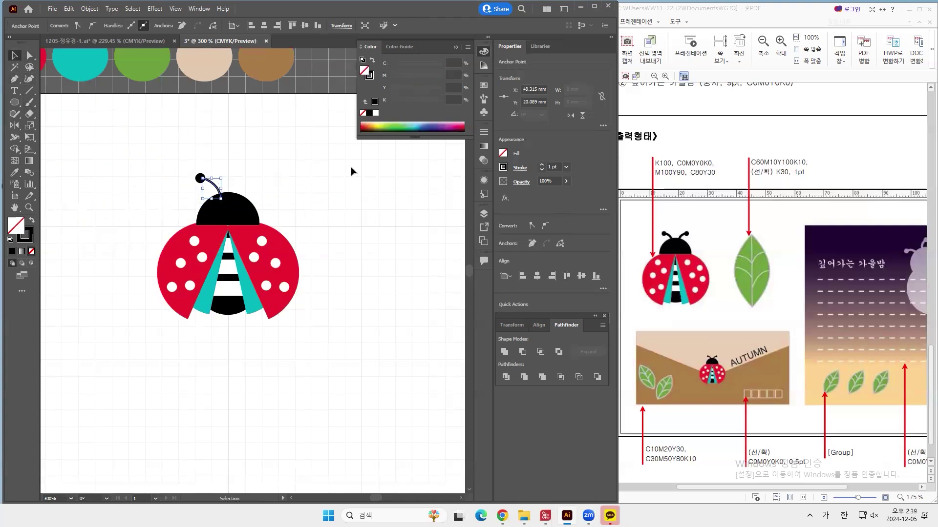
{"action": "left_click", "coordinate": [541, 164]}
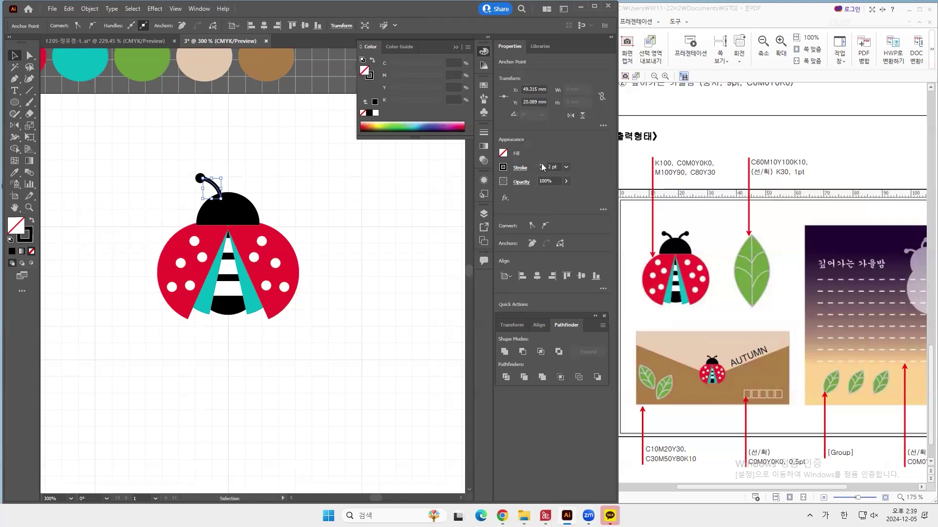
{"action": "left_click", "coordinate": [333, 161]}
Reflect a copy of the antenna and its tip across a vertical axis through the head's centre
{"action": "left_click_drag", "start_coordinate": [188, 170], "coordinate": [221, 192]}
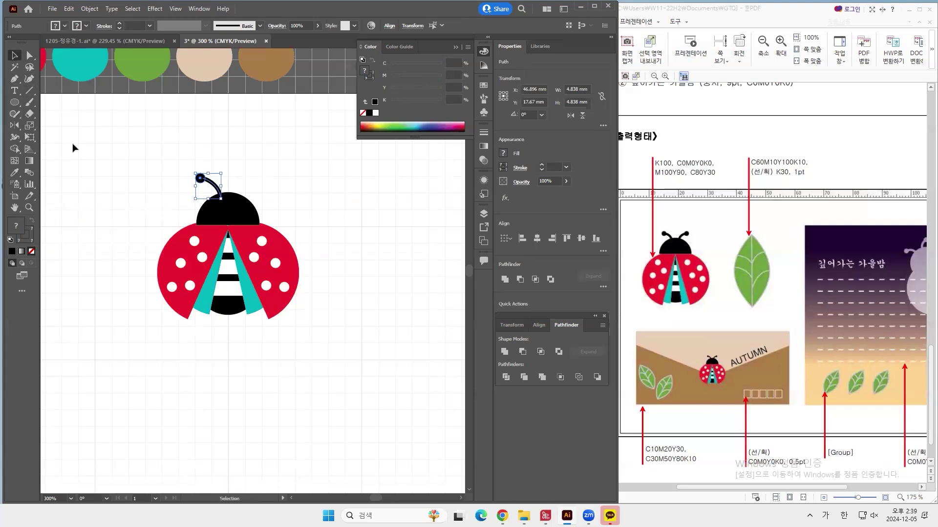
{"action": "left_click", "coordinate": [14, 125]}
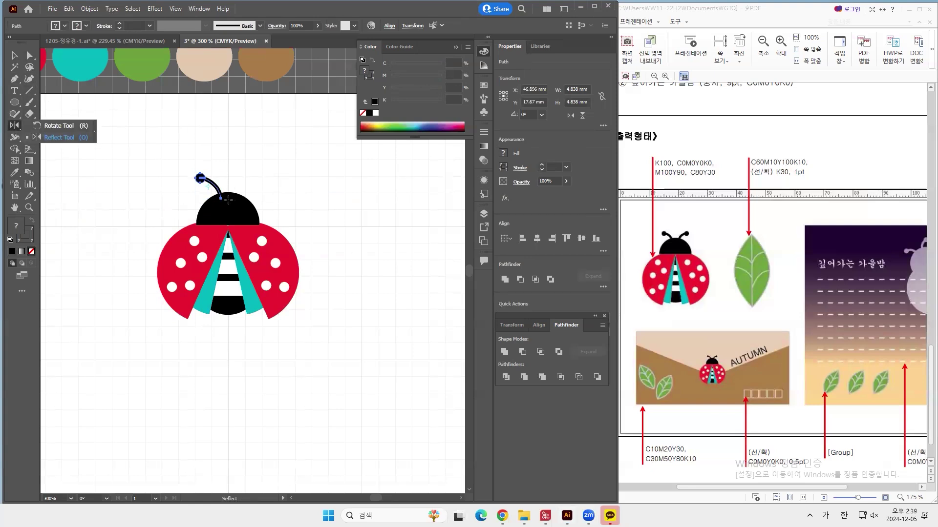
{"action": "key", "text": "Hangul"}
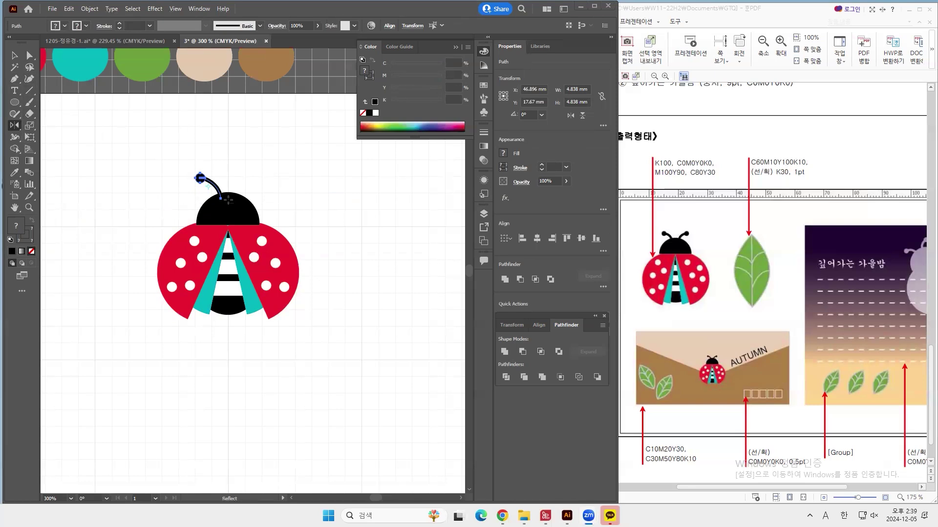
{"action": "left_click", "coordinate": [228, 201], "text": "alt"}
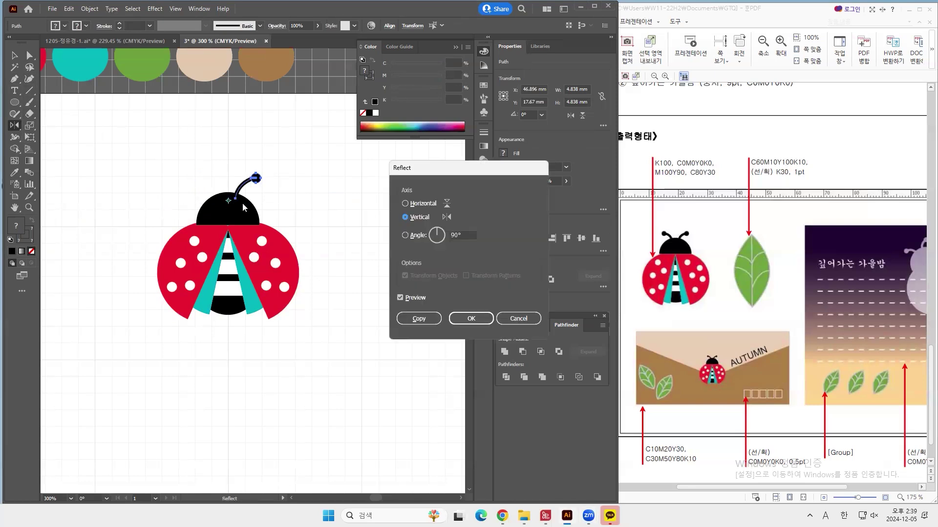
{"action": "left_click", "coordinate": [419, 318]}
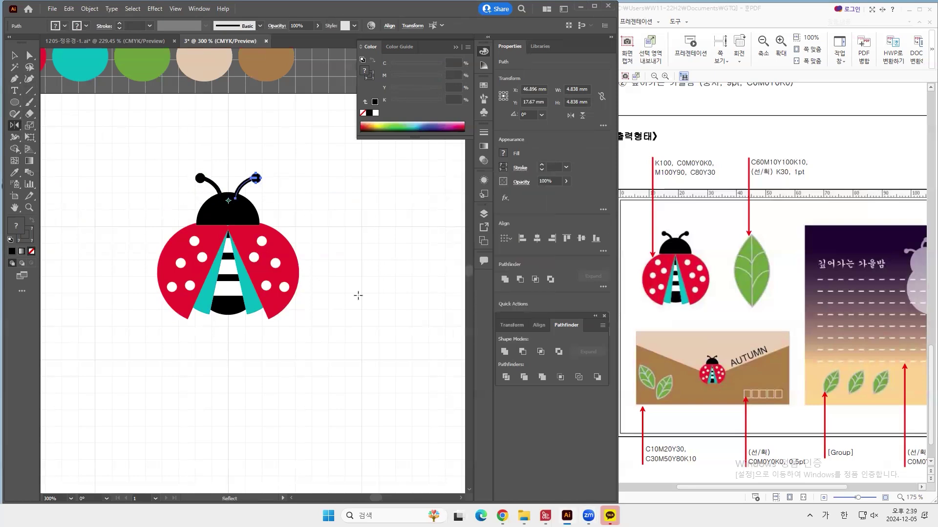
{"action": "key", "text": "Hangul"}
{"action": "left_click", "coordinate": [14, 54]}
{"action": "left_click", "coordinate": [145, 132]}
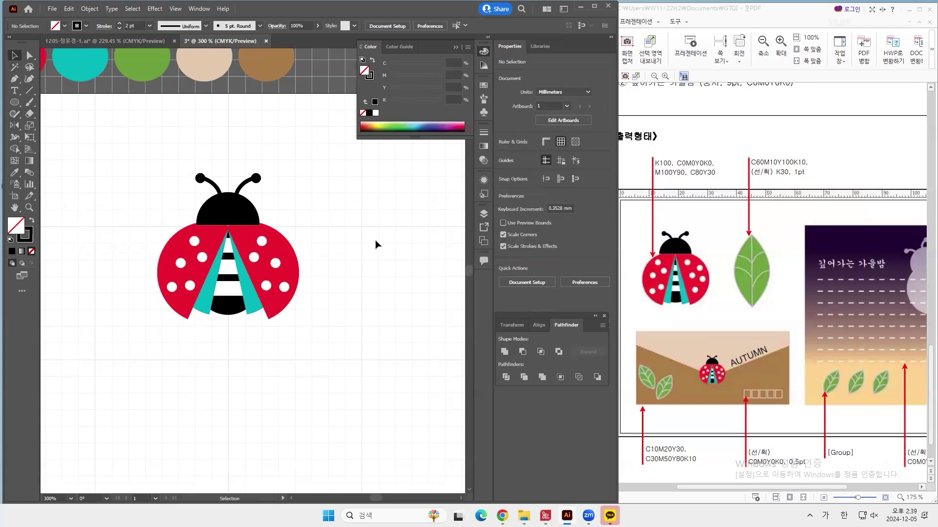
Move the whole ladybug to the artboard's upper-left area and scale it down to about 22.4 × 23.1 mm
{"action": "left_click", "coordinate": [33, 208]}
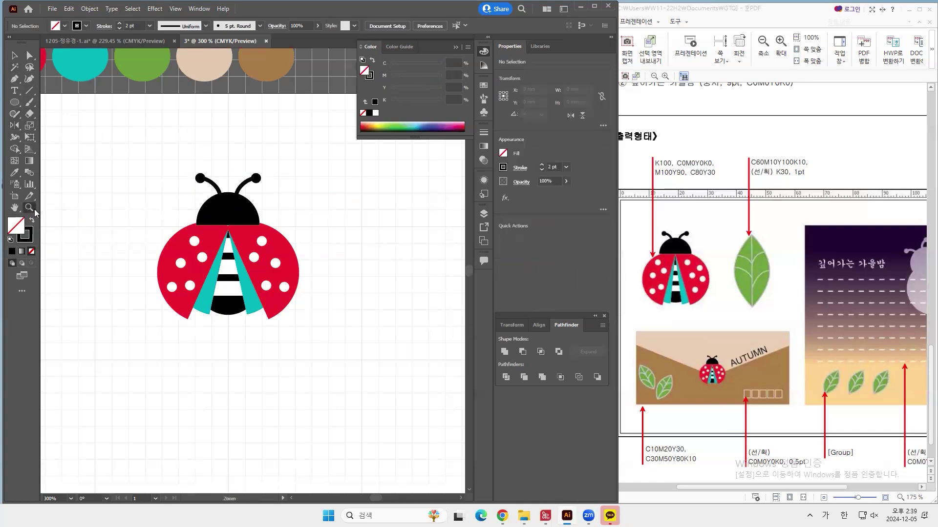
{"action": "left_click", "coordinate": [146, 242], "text": "alt"}
{"action": "left_click_drag", "start_coordinate": [282, 287], "coordinate": [184, 283]}
{"action": "left_click_drag", "start_coordinate": [232, 223], "coordinate": [275, 244]}
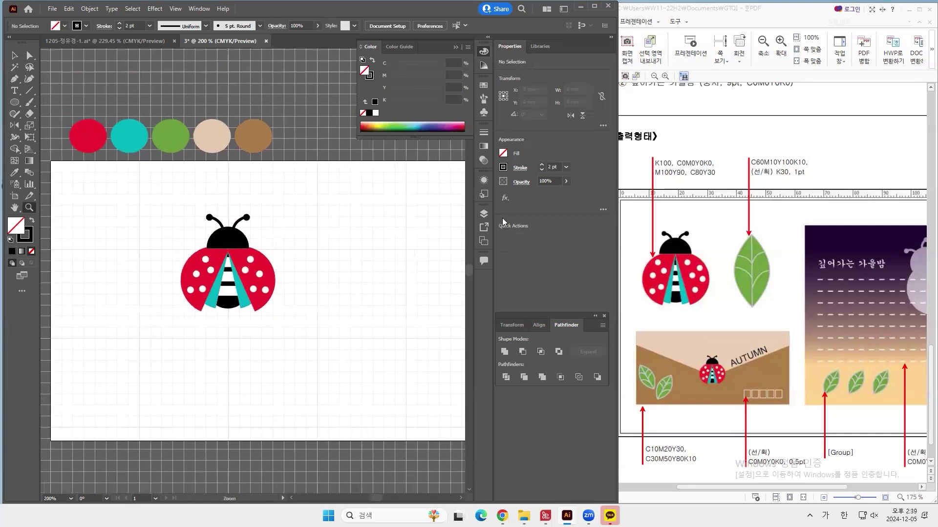
{"action": "left_click", "coordinate": [14, 56]}
{"action": "left_click_drag", "start_coordinate": [304, 324], "coordinate": [93, 191]}
{"action": "left_click_drag", "start_coordinate": [245, 271], "coordinate": [148, 254]}
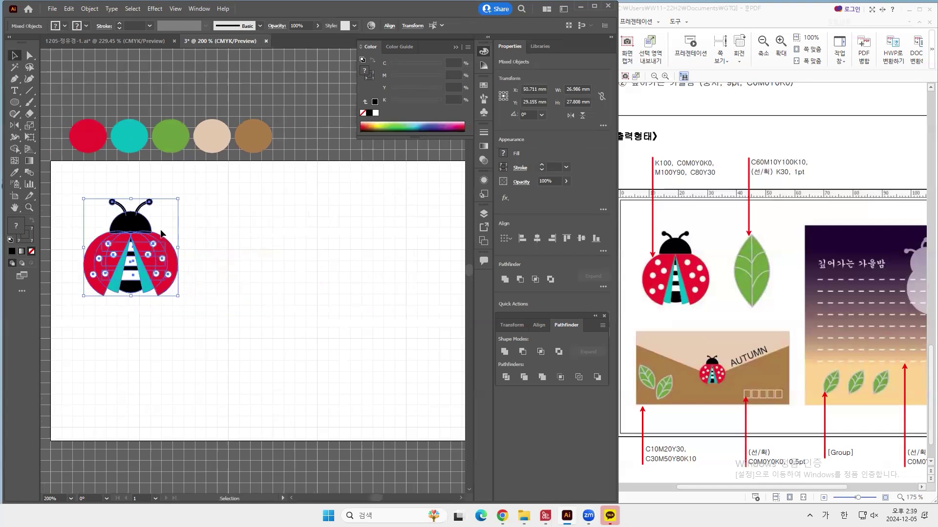
{"action": "left_click_drag", "start_coordinate": [83, 198], "coordinate": [103, 216]}
{"action": "left_click_drag", "start_coordinate": [162, 265], "coordinate": [156, 247]}
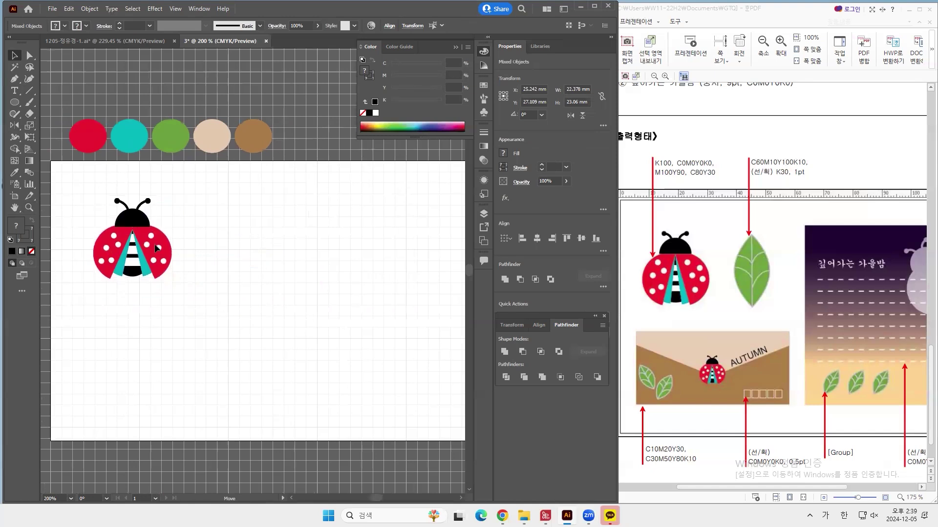
{"action": "left_click", "coordinate": [219, 260]}
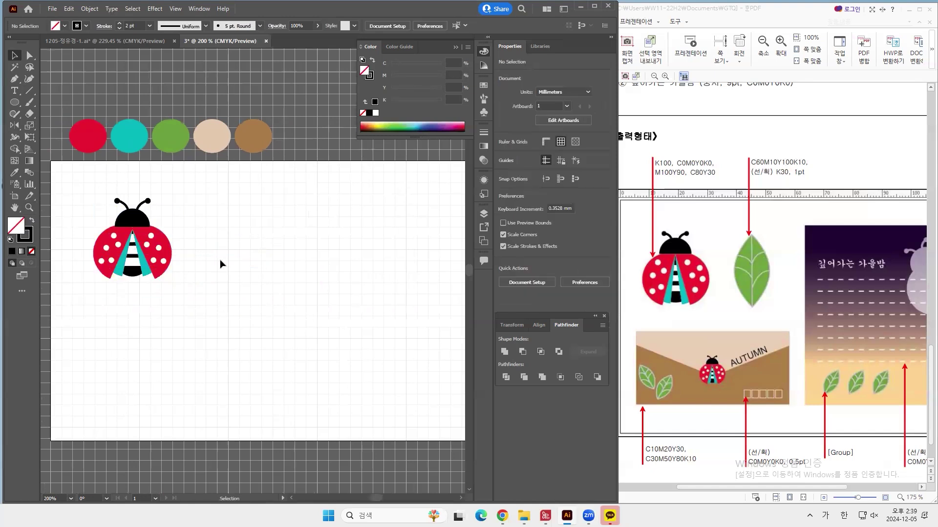
Draw a vertical ellipse about 12.6 × 22.2 mm beside the ladybug, using the fill sampled from the green swatch circle
{"action": "left_click", "coordinate": [15, 104]}
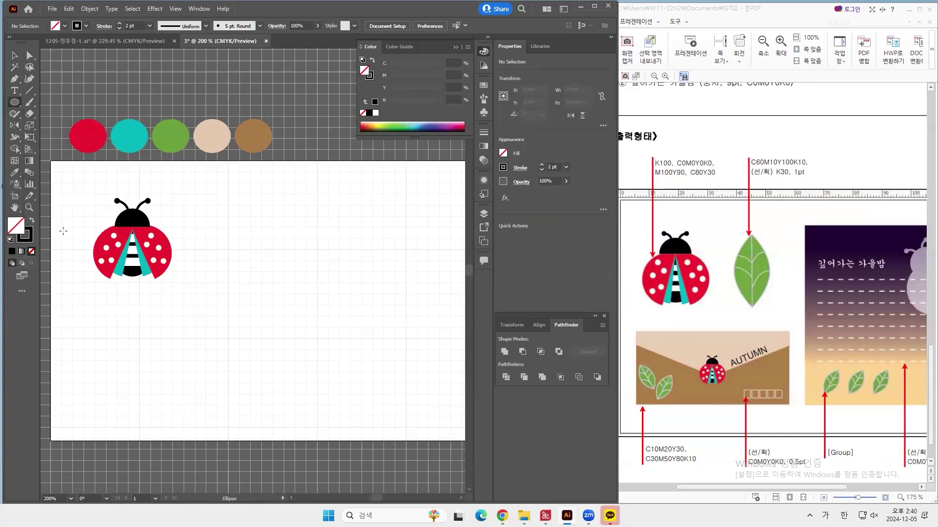
{"action": "left_click", "coordinate": [32, 223]}
{"action": "left_click", "coordinate": [15, 173]}
{"action": "left_click", "coordinate": [159, 136]}
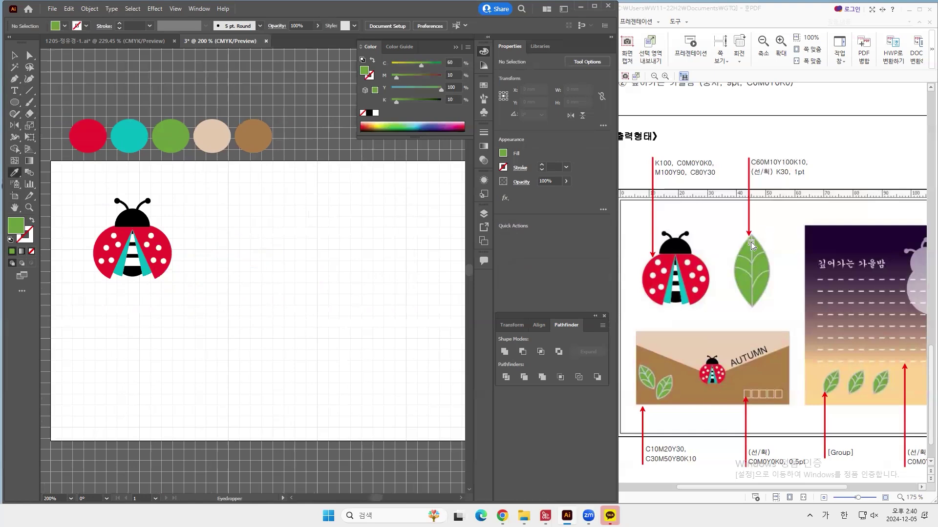
{"action": "key", "text": "l"}
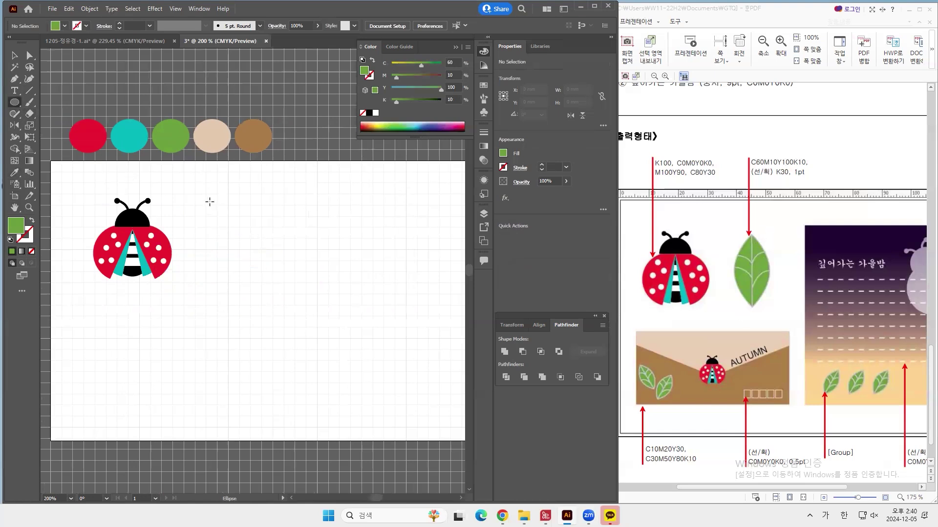
{"action": "left_click_drag", "start_coordinate": [210, 197], "coordinate": [254, 274]}
Convert the green ellipse's top and bottom anchor points to sharp corners to form a leaf
{"action": "left_click_drag", "start_coordinate": [14, 78], "coordinate": [70, 116]}
{"action": "left_click", "coordinate": [232, 198]}
{"action": "left_click", "coordinate": [232, 275]}
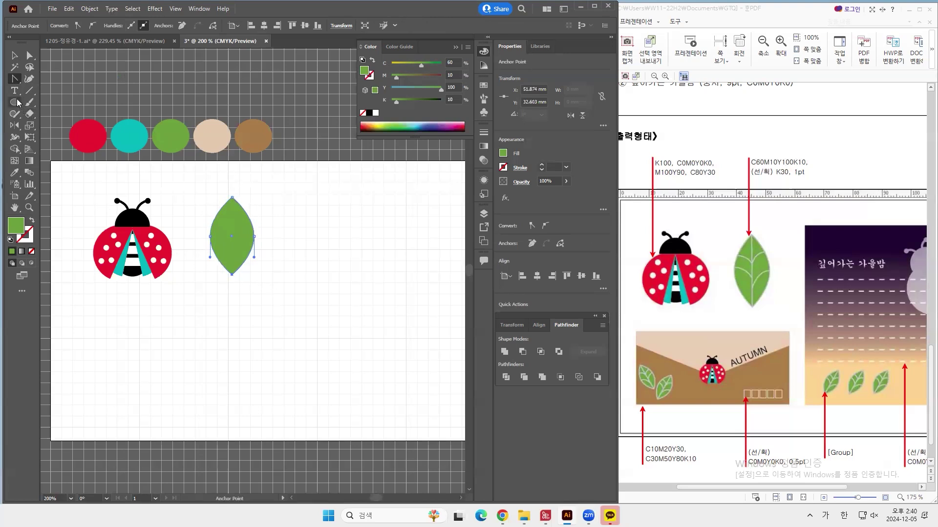
Draw a straight, unfilled midrib line from the leaf's top tip to its bottom tip with a 1 pt stroke
{"action": "left_click_drag", "start_coordinate": [14, 84], "coordinate": [44, 79]}
{"action": "left_click", "coordinate": [279, 205], "text": "ctrl"}
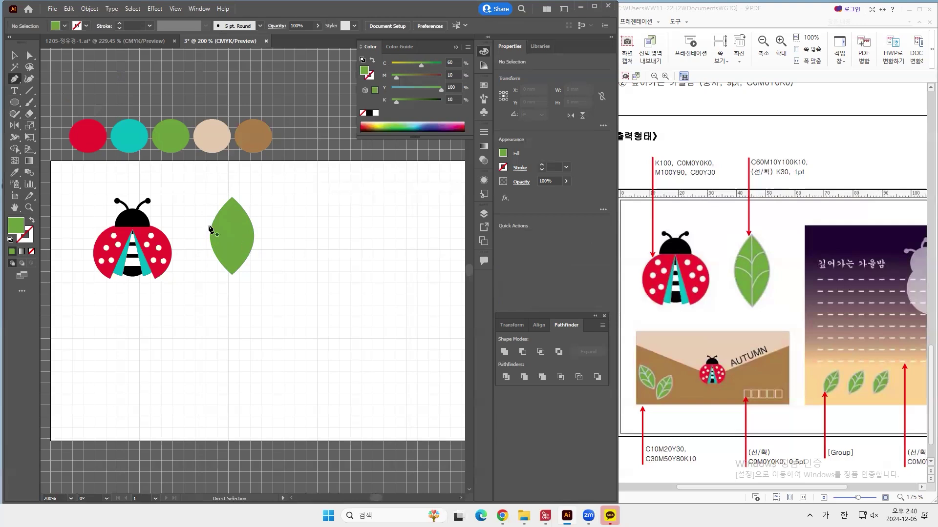
{"action": "left_click", "coordinate": [231, 196], "text": "ctrl"}
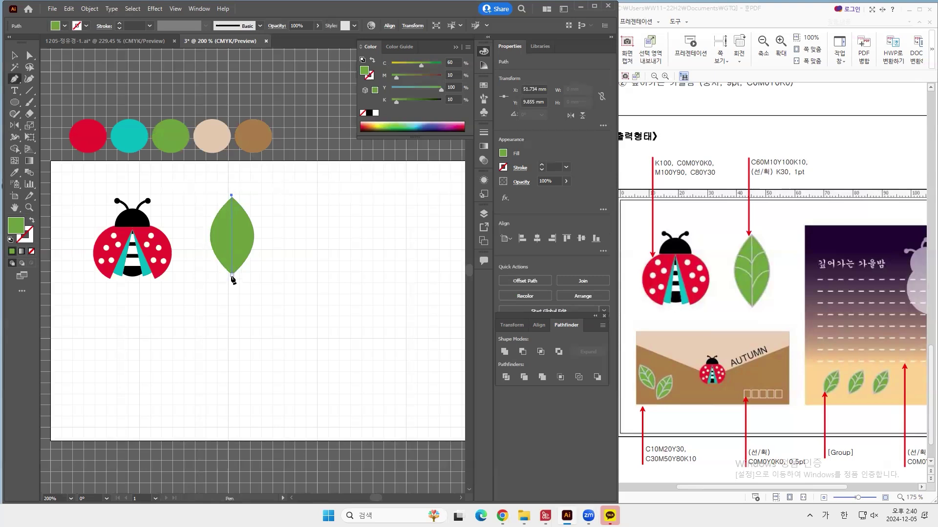
{"action": "left_click", "coordinate": [232, 275]}
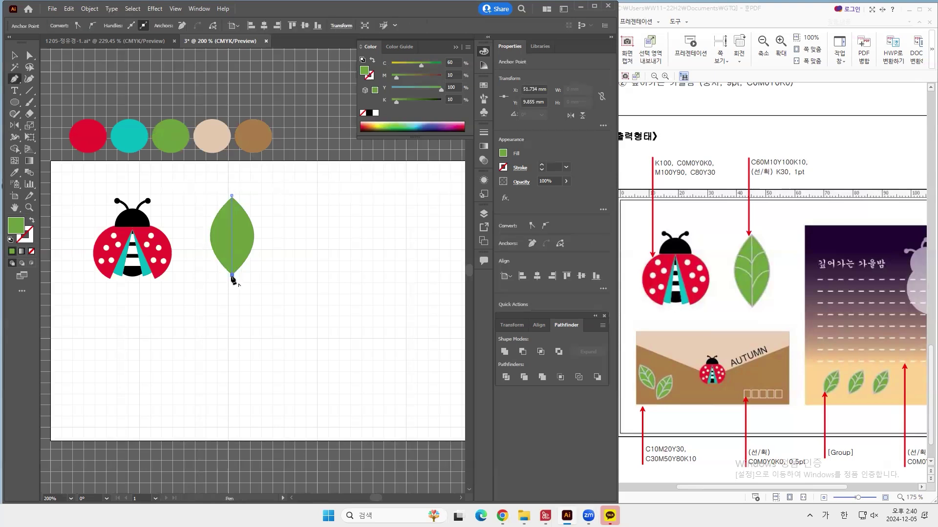
{"action": "left_click", "coordinate": [31, 220]}
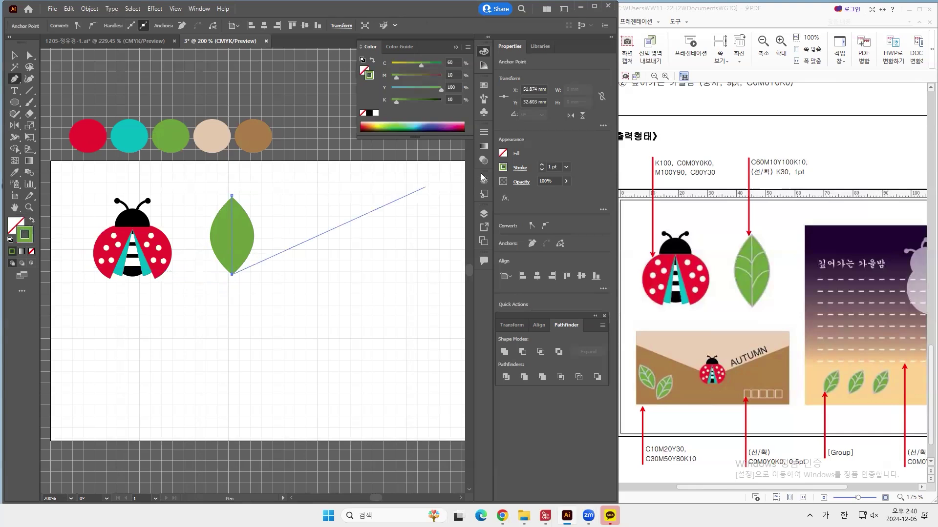
Set the midrib's stroke colour to C0 M0 Y0 K30 and finish the line
{"action": "mouse_move", "coordinate": [441, 90]}
{"action": "left_mouse_down"}
{"action": "mouse_move", "coordinate": [380, 89]}
{"action": "mouse_move", "coordinate": [391, 64]}
{"action": "left_mouse_up"}
{"action": "double_click", "coordinate": [457, 100]}
{"action": "key", "text": "Return"}
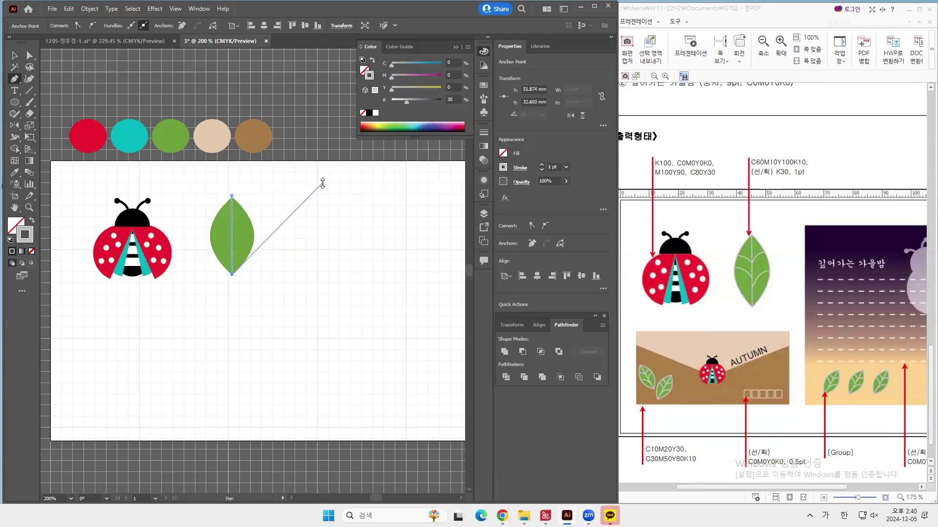
{"action": "left_click", "coordinate": [318, 213], "text": "ctrl"}
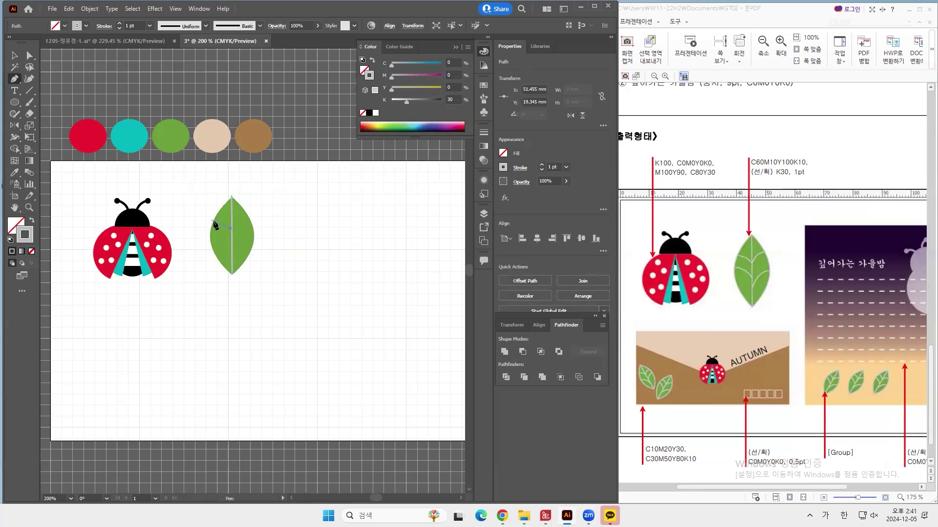
Draw a curved vein about 4.6 × 2.1 mm from the midrib to the leaf's upper-left edge
{"action": "left_click_drag", "start_coordinate": [215, 222], "coordinate": [206, 224]}
{"action": "left_click", "coordinate": [199, 221]}
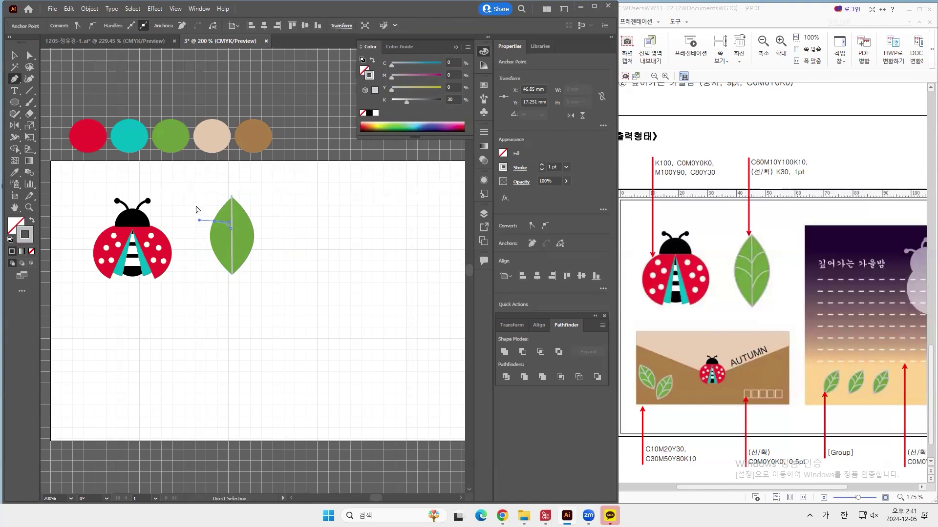
{"action": "left_click", "coordinate": [198, 209], "text": "ctrl"}
{"action": "left_click", "coordinate": [225, 227], "text": "ctrl"}
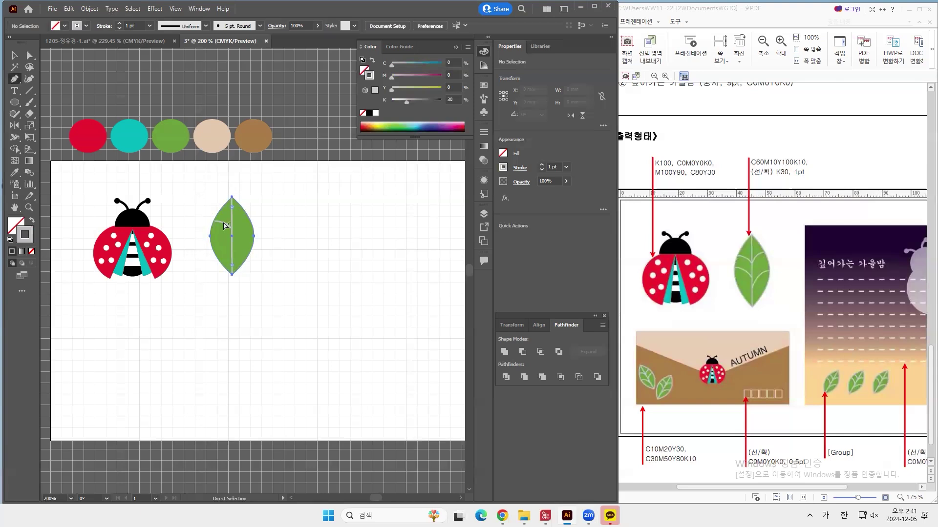
{"action": "left_click", "coordinate": [211, 200], "text": "ctrl"}
Duplicate the left vein lower on the leaf and shift the upper vein's outer end slightly towards the edge
{"action": "left_click", "coordinate": [29, 57]}
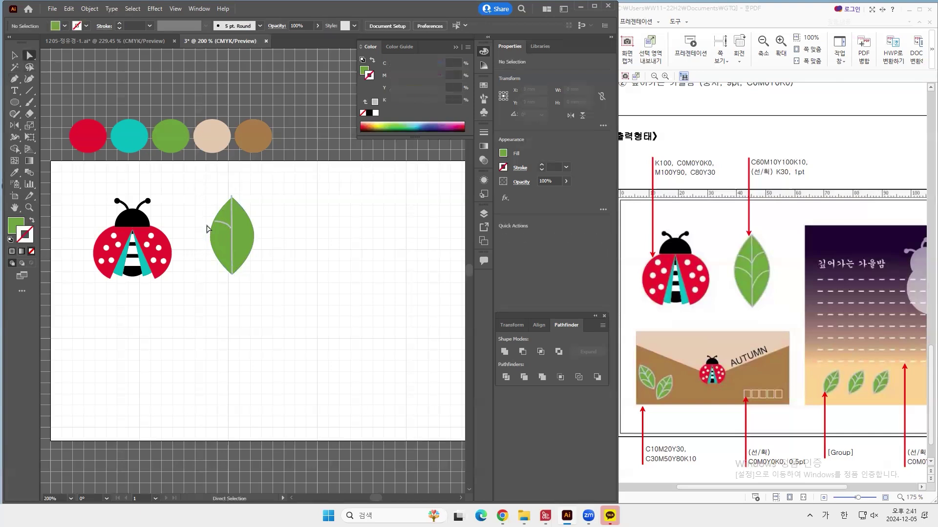
{"action": "left_click", "coordinate": [225, 227]}
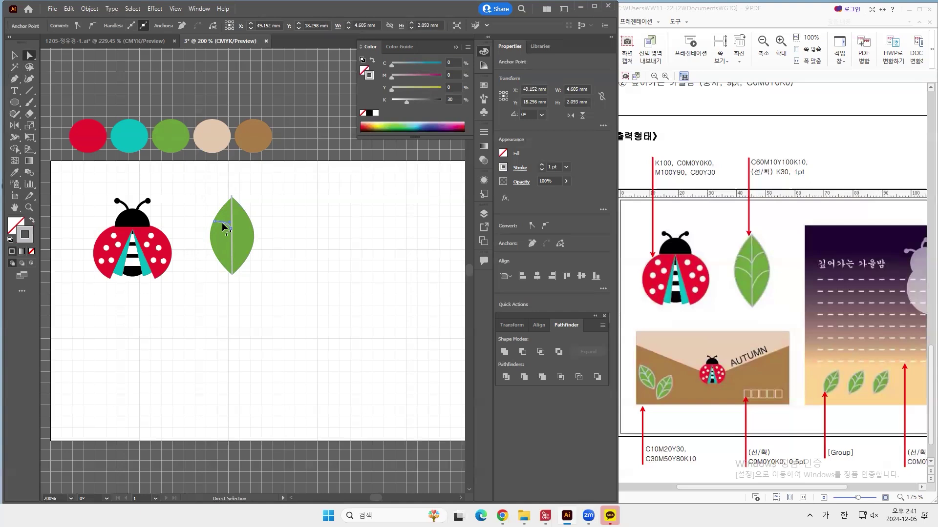
{"action": "left_click", "coordinate": [225, 230]}
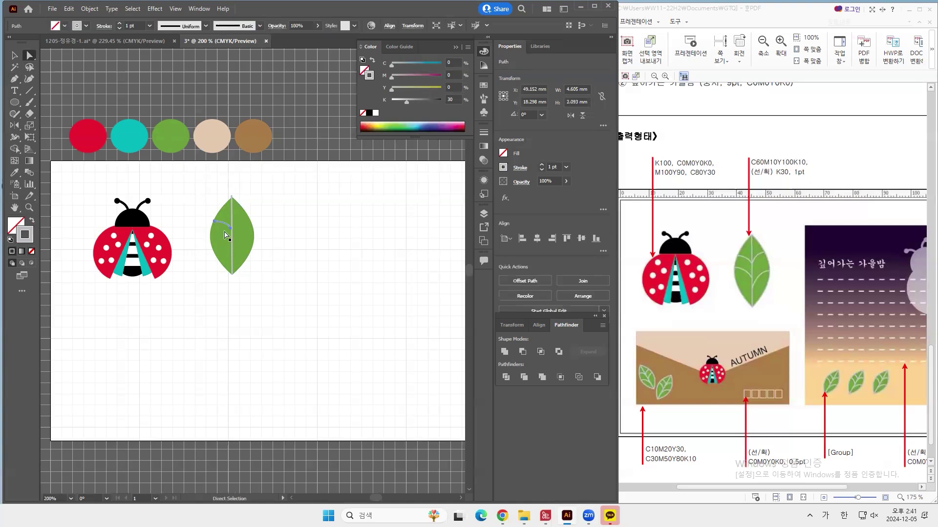
{"action": "left_click_drag", "start_coordinate": [226, 226], "coordinate": [225, 240]}
{"action": "left_click_drag", "start_coordinate": [215, 234], "coordinate": [213, 219]}
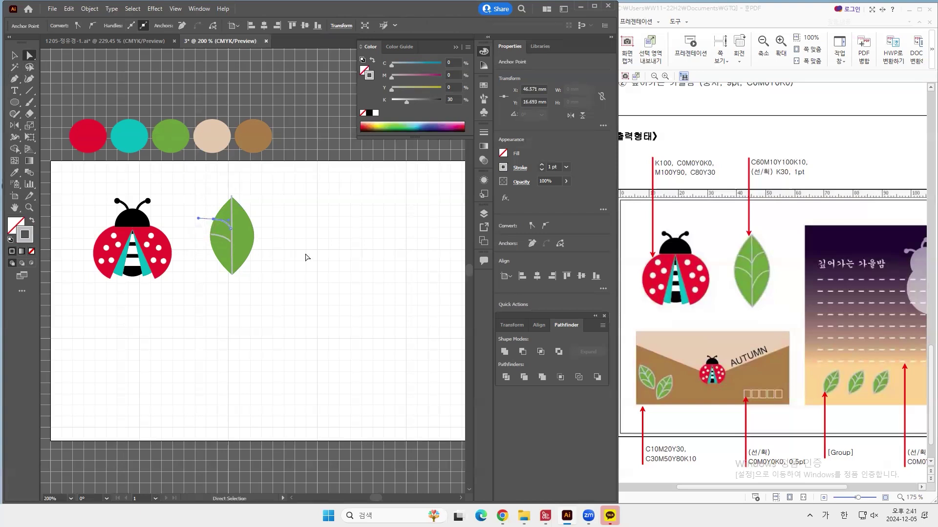
Move the inner end points of both left veins onto the midrib
{"action": "key", "text": "z"}
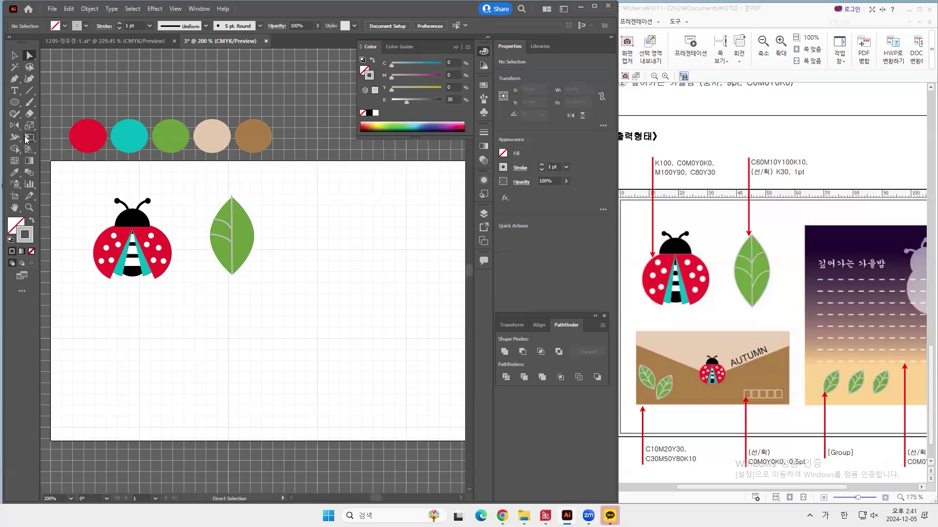
{"action": "left_click_drag", "start_coordinate": [214, 230], "coordinate": [187, 220]}
{"action": "left_click", "coordinate": [188, 220]}
{"action": "left_click", "coordinate": [318, 295]}
{"action": "left_click_drag", "start_coordinate": [318, 295], "coordinate": [266, 276]}
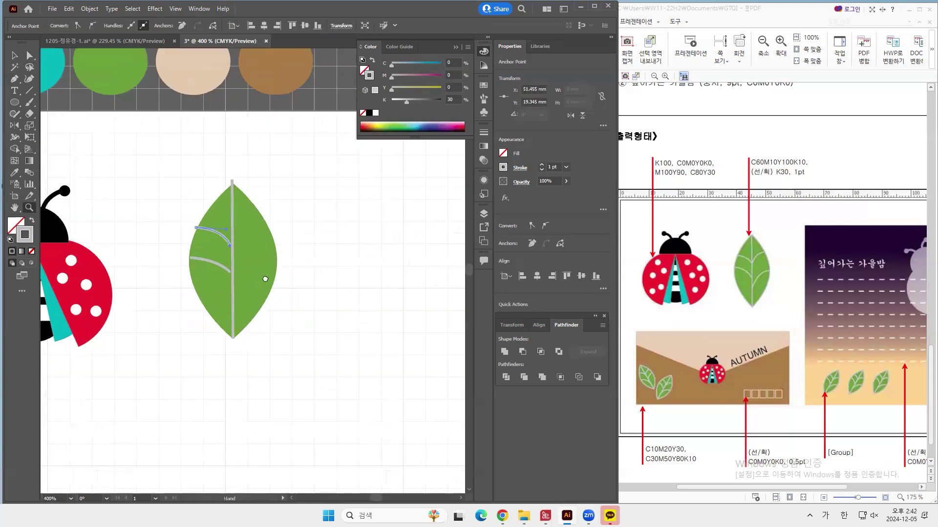
{"action": "left_click", "coordinate": [29, 55]}
{"action": "left_click", "coordinate": [123, 135]}
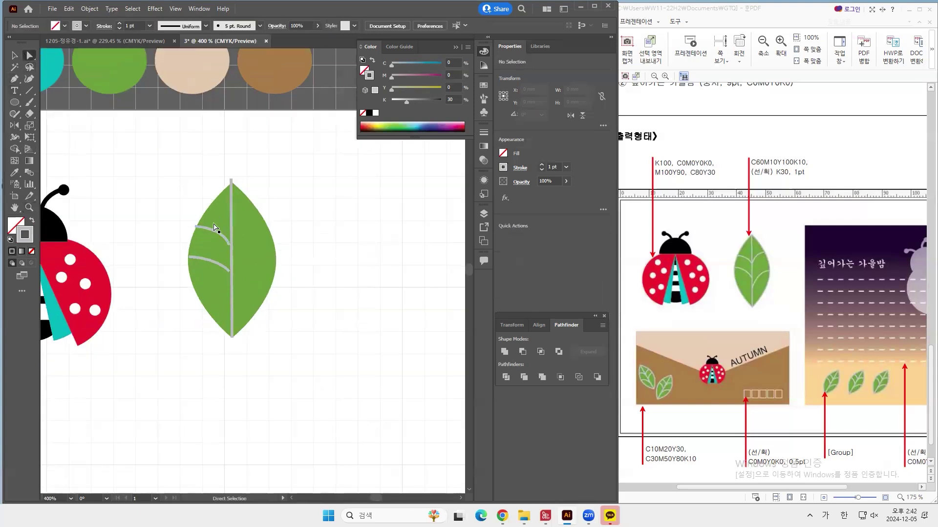
{"action": "left_click_drag", "start_coordinate": [230, 247], "coordinate": [232, 249]}
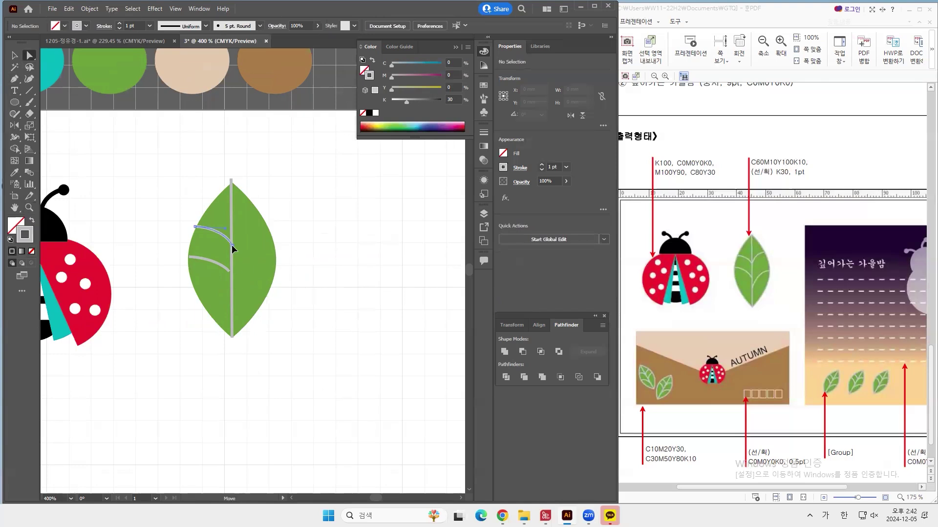
{"action": "left_click", "coordinate": [229, 272]}
{"action": "left_click", "coordinate": [230, 273]}
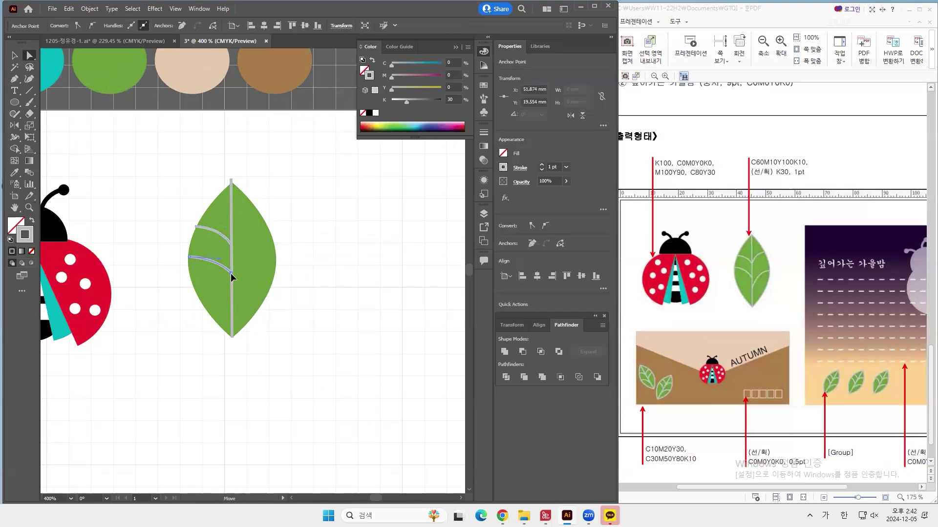
{"action": "left_click", "coordinate": [162, 211]}
Draw a curved vein about 4.3 × 5.3 mm from the midrib to the leaf's upper-right edge
{"action": "left_click", "coordinate": [15, 79]}
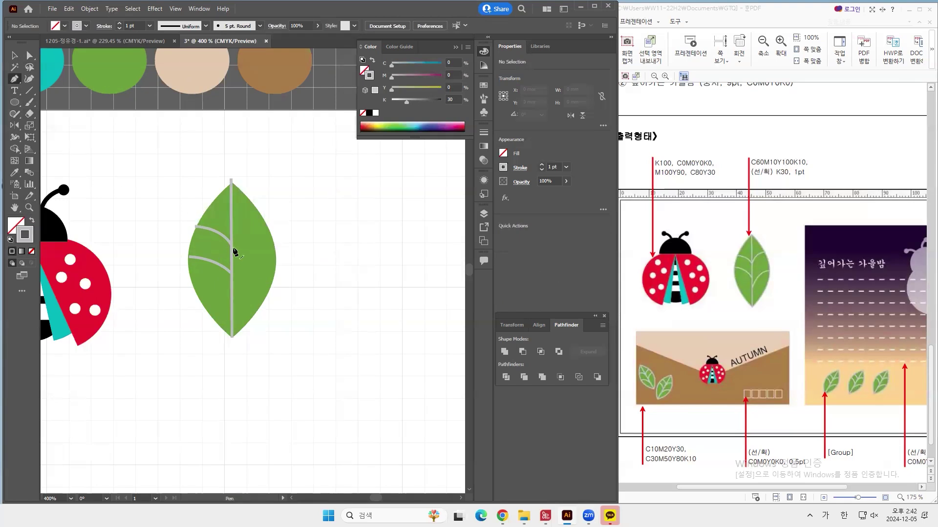
{"action": "left_click", "coordinate": [232, 251]}
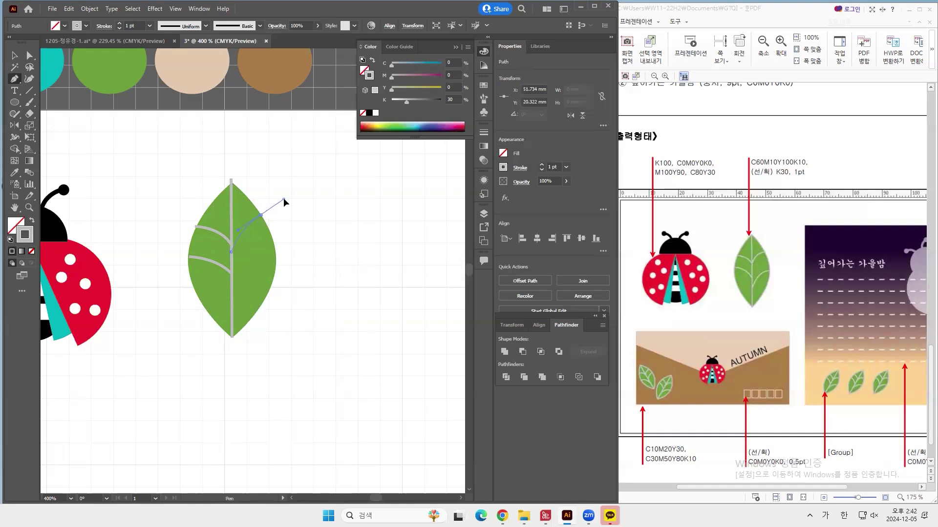
{"action": "mouse_move", "coordinate": [283, 200]}
{"action": "left_mouse_down"}
{"action": "mouse_move", "coordinate": [288, 210]}
{"action": "mouse_move", "coordinate": [288, 202]}
{"action": "left_mouse_up"}
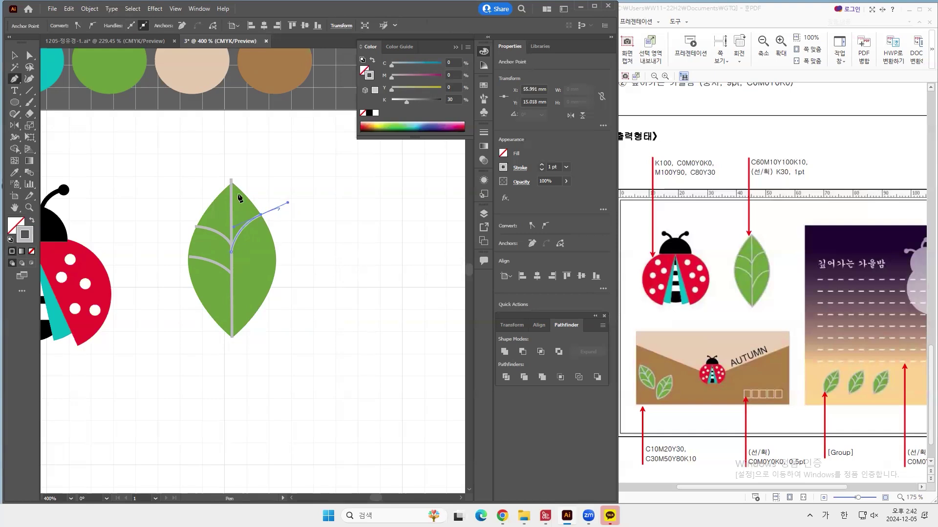
Duplicate the right vein lower on the leaf and reshape its outer end to reach the leaf's edge
{"action": "left_click", "coordinate": [14, 55]}
{"action": "left_click_drag", "start_coordinate": [247, 224], "coordinate": [247, 265]}
{"action": "left_click", "coordinate": [30, 56]}
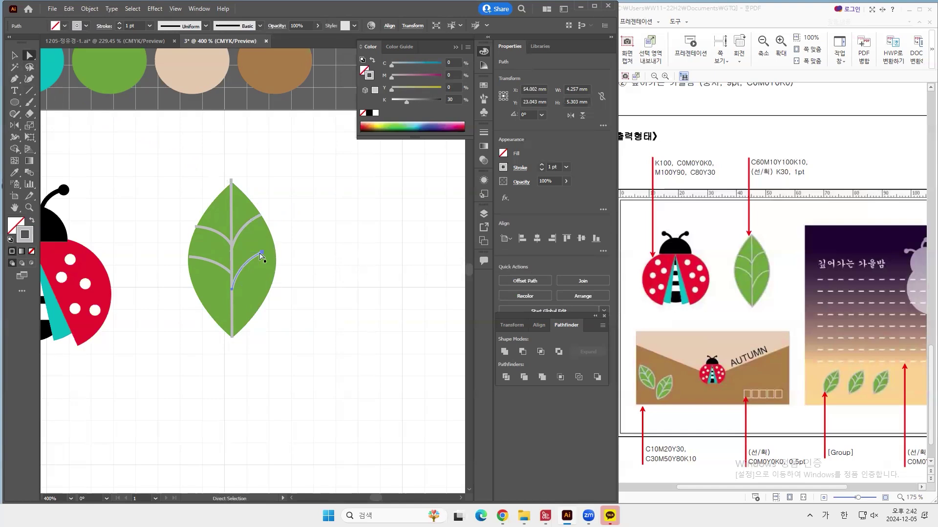
{"action": "left_click_drag", "start_coordinate": [262, 253], "coordinate": [269, 247]}
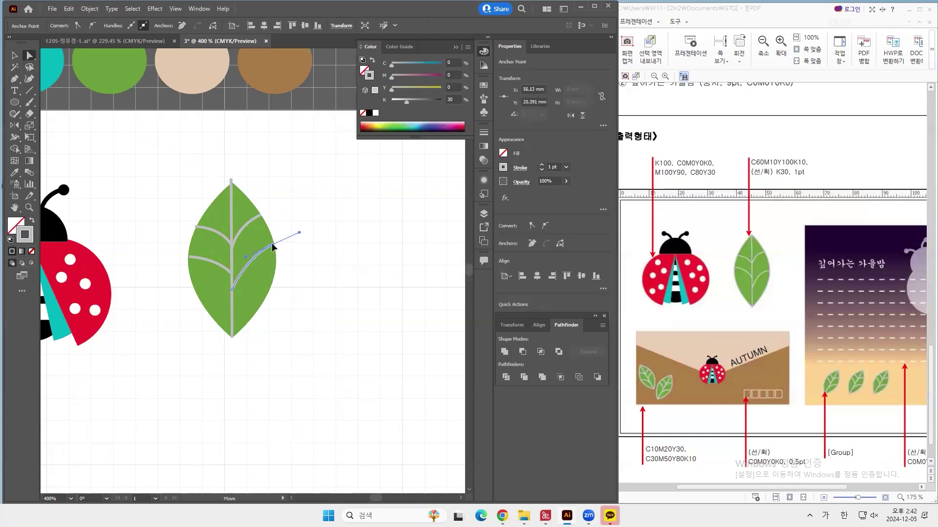
{"action": "left_click_drag", "start_coordinate": [271, 242], "coordinate": [239, 257]}
{"action": "left_click", "coordinate": [336, 288]}
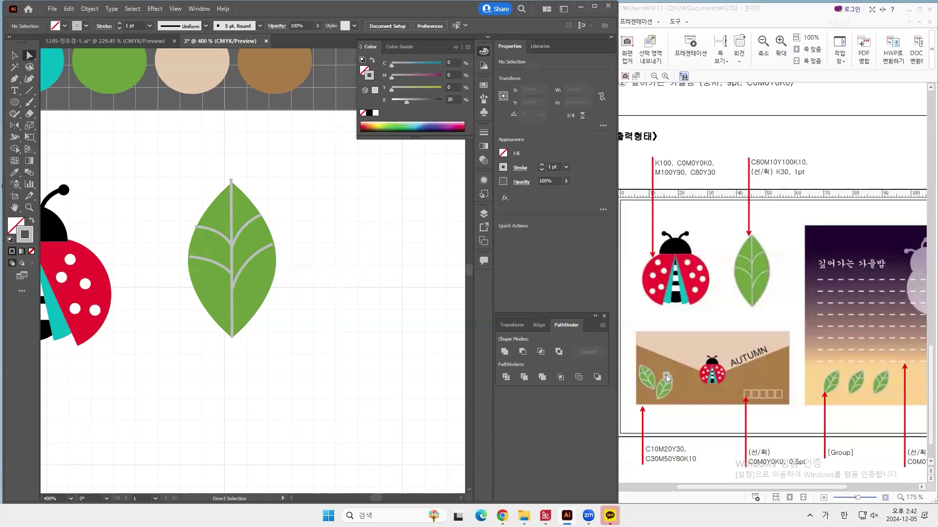
Outline the leaf shape with a 1 pt stroke coloured C0 M0 Y0 K30
{"action": "key", "text": "v"}
{"action": "left_click", "coordinate": [218, 206]}
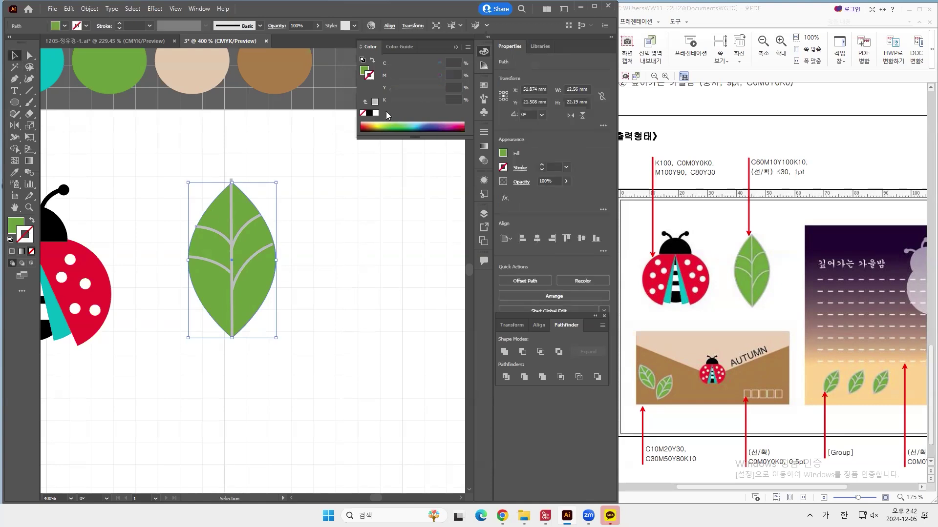
{"action": "left_click", "coordinate": [455, 98]}
{"action": "type", "text": "30"}
{"action": "key", "text": "Return"}
{"action": "left_click", "coordinate": [384, 100]}
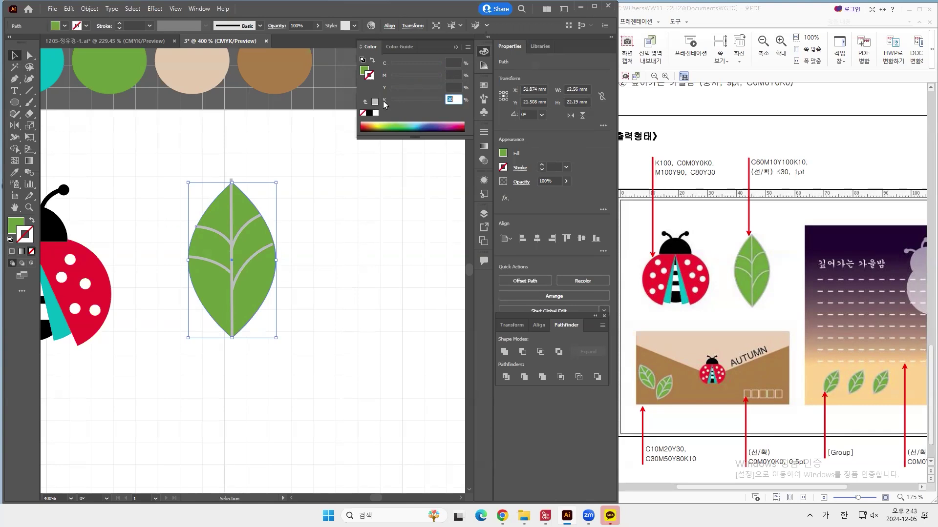
{"action": "left_click", "coordinate": [450, 87]}
{"action": "type", "text": "0"}
{"action": "left_click", "coordinate": [450, 75]}
{"action": "type", "text": "0"}
{"action": "left_click", "coordinate": [451, 62]}
{"action": "type", "text": "0"}
{"action": "left_click", "coordinate": [375, 102]}
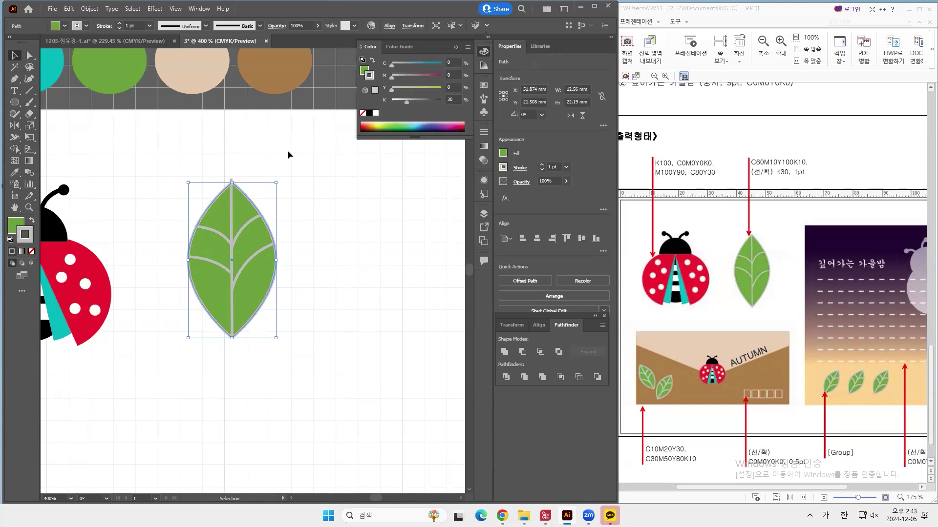
{"action": "left_click", "coordinate": [245, 154]}
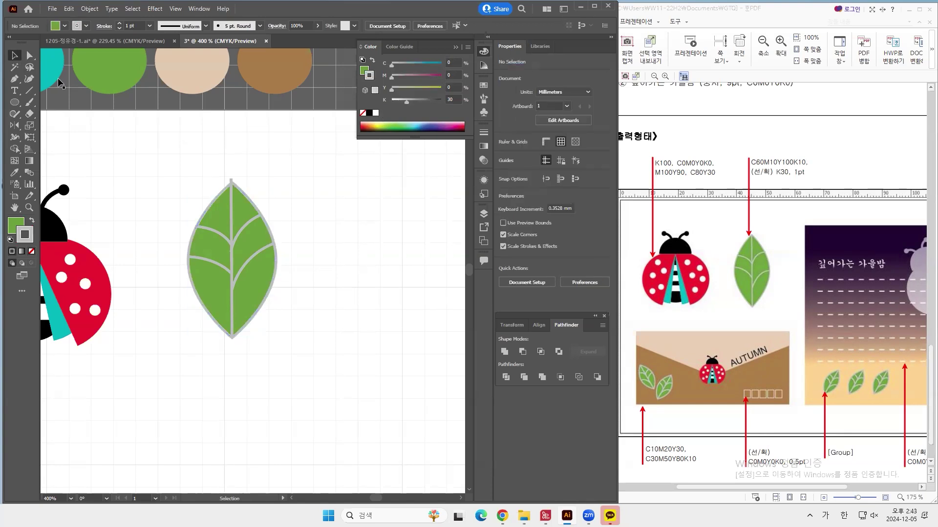
Move the midrib's top end point onto the leaf's upper tip
{"action": "left_click", "coordinate": [29, 55]}
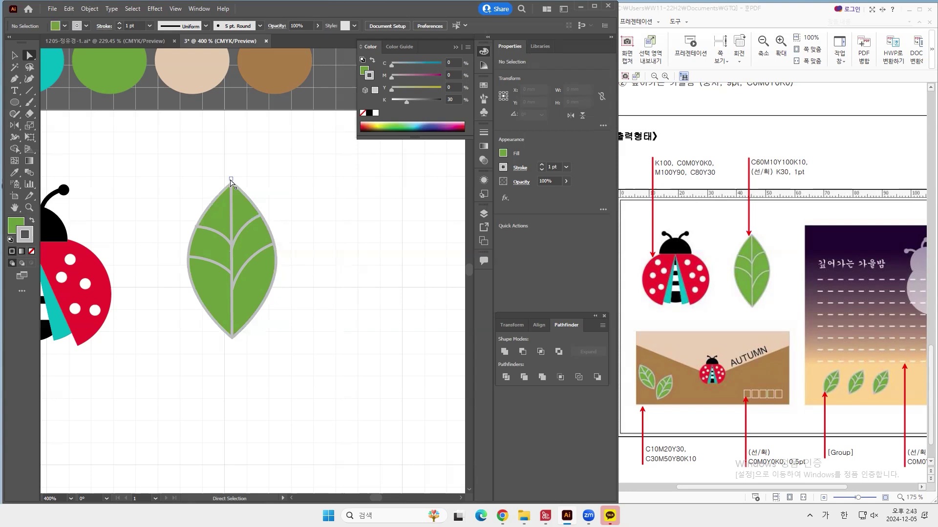
{"action": "left_click", "coordinate": [231, 180]}
{"action": "left_click_drag", "start_coordinate": [231, 180], "coordinate": [233, 185]}
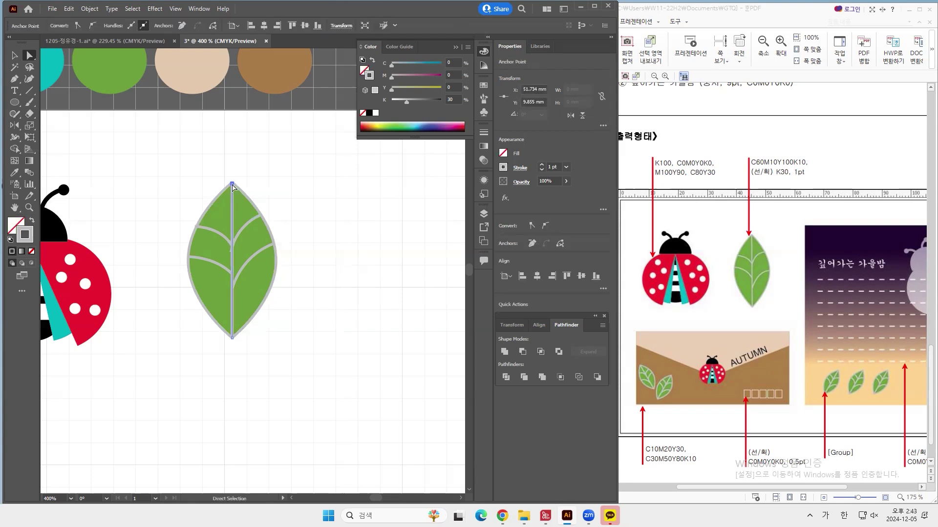
{"action": "left_click", "coordinate": [293, 293]}
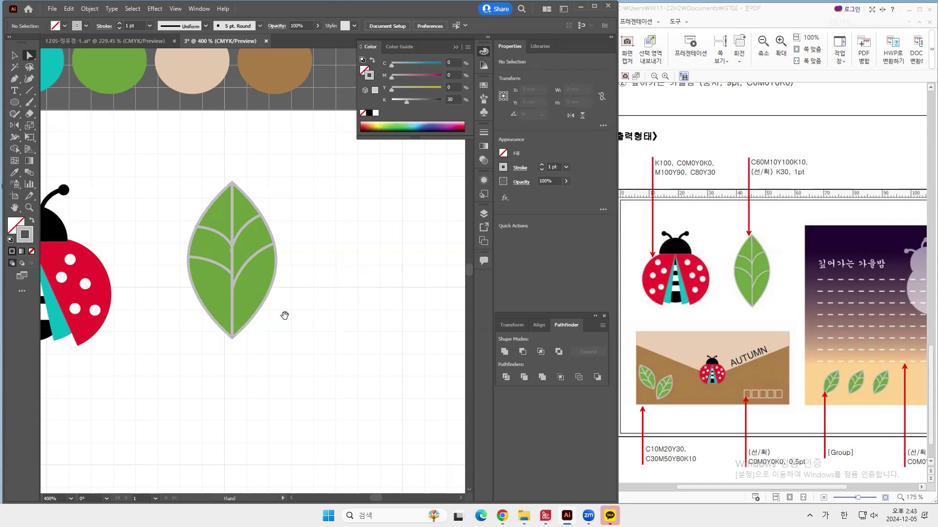
{"action": "scroll", "coordinate": [286, 314], "scroll_direction": "down", "scroll_amount": 1}
{"action": "left_click", "coordinate": [240, 243]}
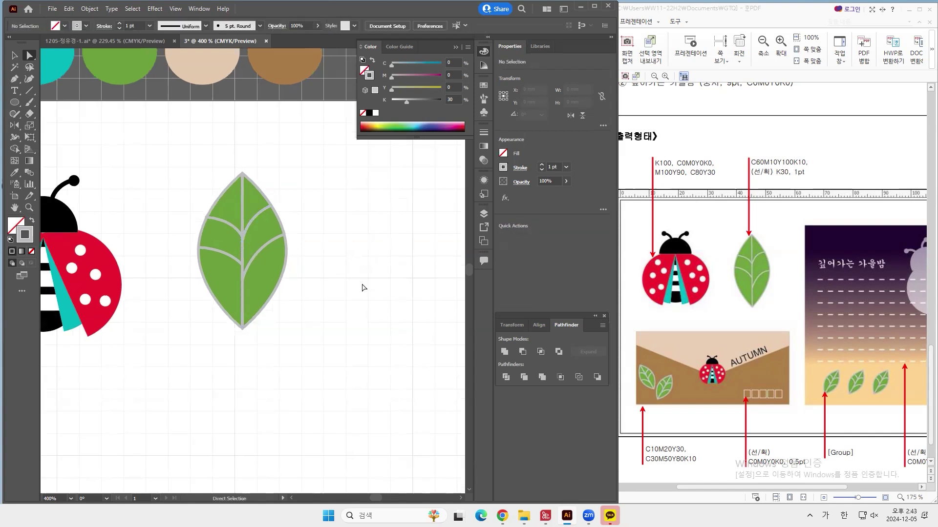
Scale the whole leaf, including its veins and outline, down to about 10.6 × 20.2 mm
{"action": "left_click_drag", "start_coordinate": [324, 324], "coordinate": [347, 297]}
{"action": "key", "text": "z"}
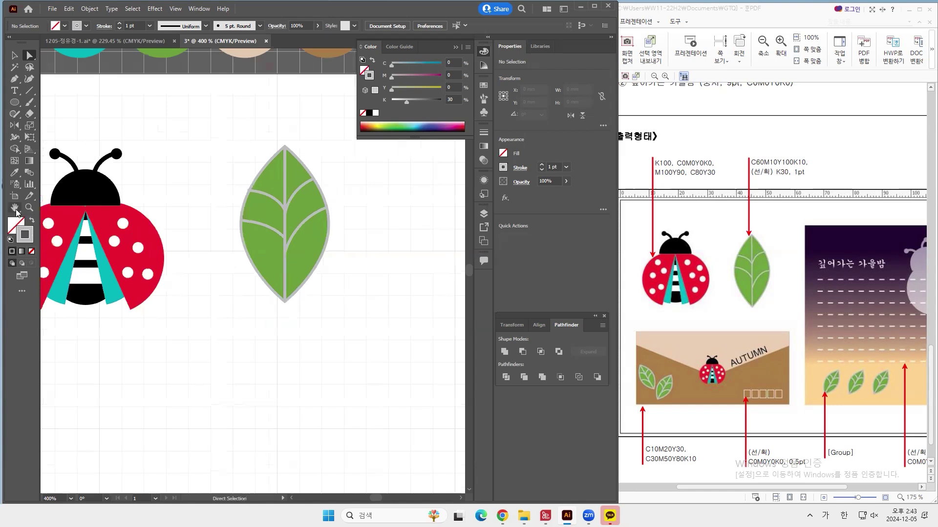
{"action": "left_click", "coordinate": [121, 243], "text": "alt"}
{"action": "left_click_drag", "start_coordinate": [352, 339], "coordinate": [297, 332]}
{"action": "key", "text": "v"}
{"action": "left_click_drag", "start_coordinate": [358, 336], "coordinate": [280, 191]}
{"action": "mouse_move", "coordinate": [320, 251]}
{"action": "left_mouse_down"}
{"action": "mouse_move", "coordinate": [312, 252]}
{"action": "mouse_move", "coordinate": [331, 244]}
{"action": "left_mouse_up"}
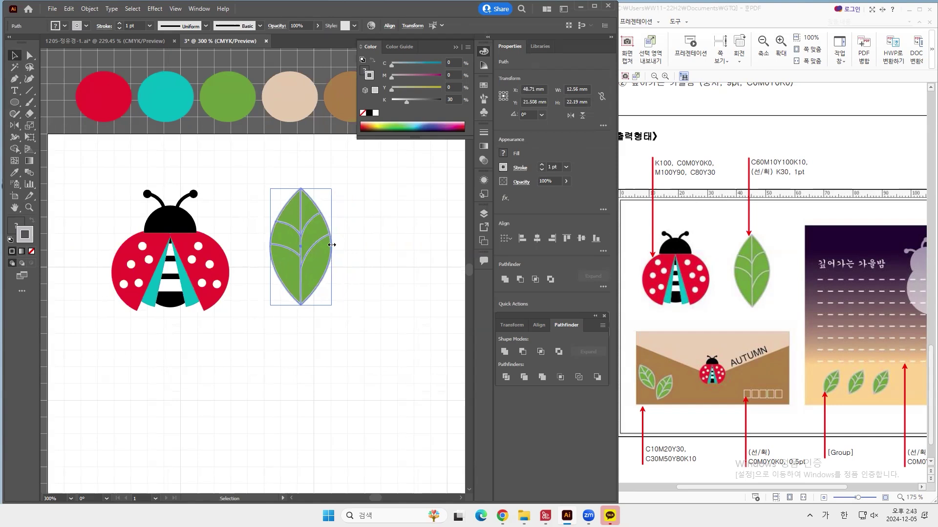
{"action": "left_click_drag", "start_coordinate": [301, 189], "coordinate": [300, 199]}
{"action": "left_click_drag", "start_coordinate": [331, 250], "coordinate": [326, 250]}
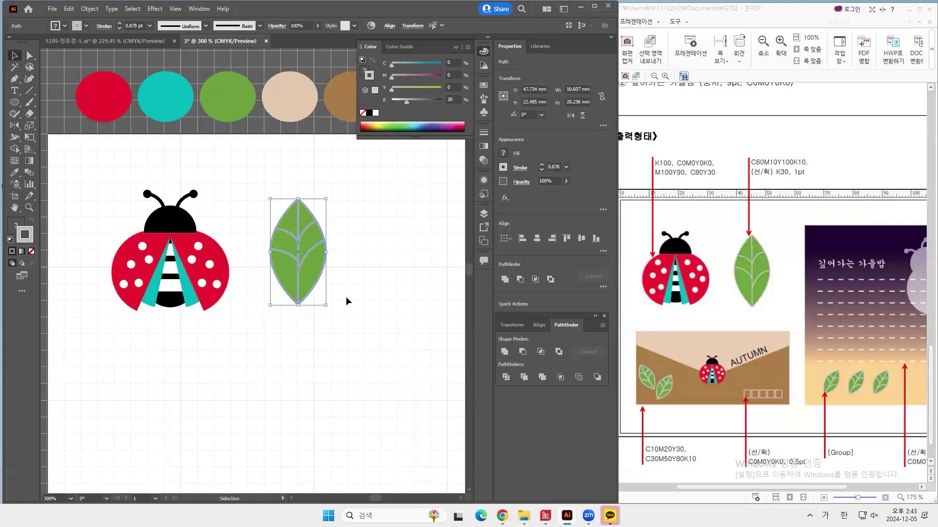
Group the leaf's parts as one object and the ladybug's parts as another
{"action": "left_click", "coordinate": [352, 343]}
{"action": "left_click_drag", "start_coordinate": [352, 344], "coordinate": [322, 295]}
{"action": "key", "text": "a"}
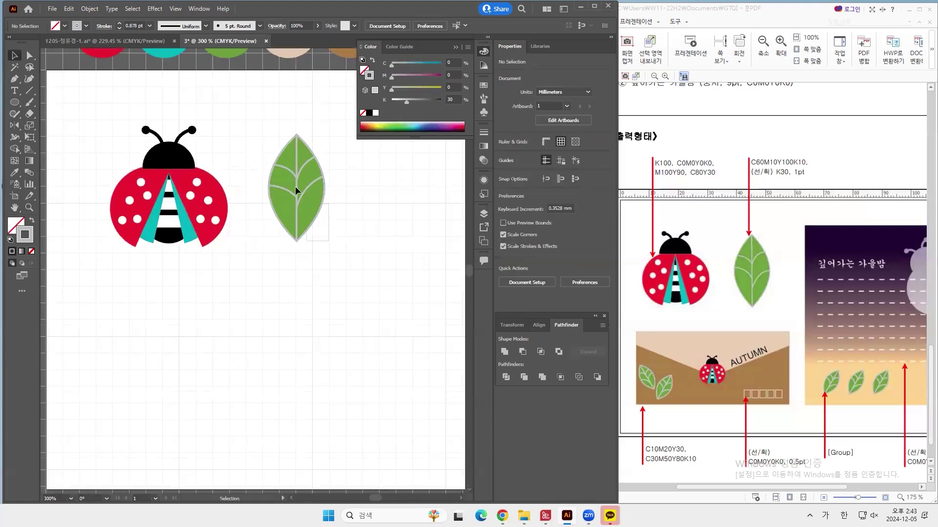
{"action": "left_click", "coordinate": [297, 189]}
{"action": "key", "text": "v"}
{"action": "left_click", "coordinate": [316, 237]}
{"action": "left_click_drag", "start_coordinate": [236, 272], "coordinate": [94, 112]}
{"action": "key", "text": "a"}
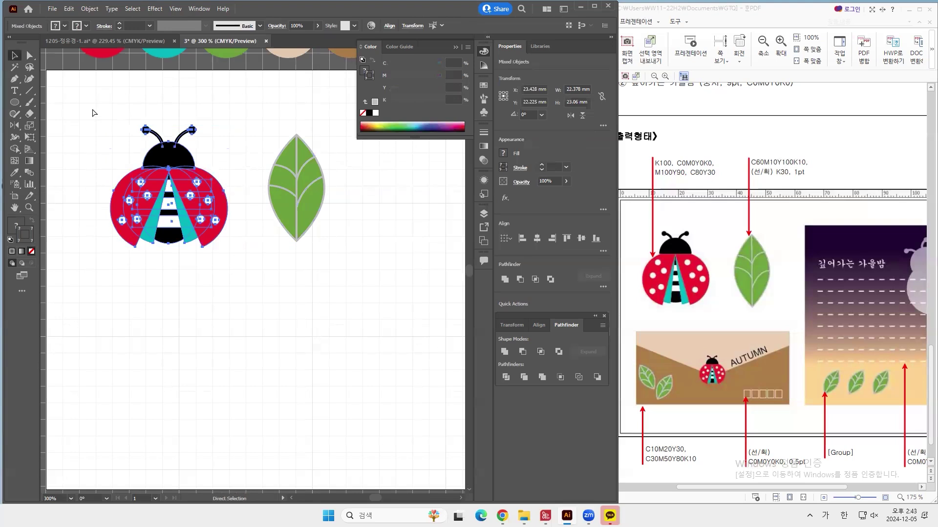
{"action": "key", "text": "v"}
{"action": "left_click", "coordinate": [304, 295]}
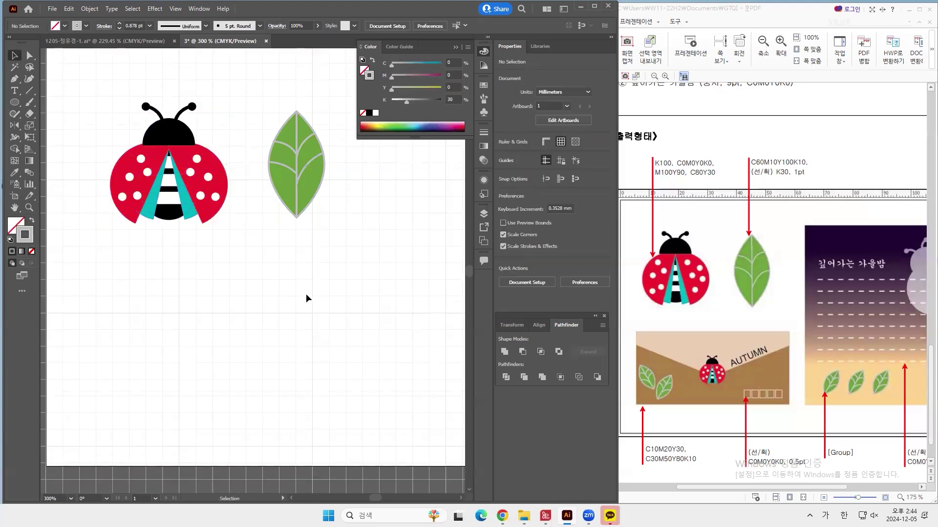
Draw a beige C10 M20 Y30 K0 rectangle about 55 × 27 mm below the ladybug and leaf
{"action": "left_click_drag", "start_coordinate": [261, 330], "coordinate": [193, 299]}
{"action": "left_click", "coordinate": [32, 208]}
{"action": "left_click", "coordinate": [151, 253], "text": "alt"}
{"action": "key", "text": "m"}
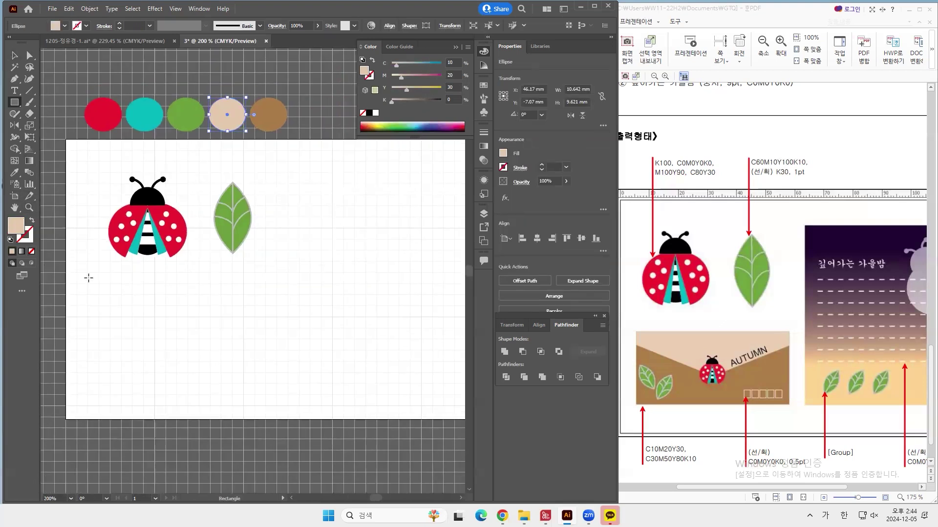
{"action": "mouse_move", "coordinate": [86, 281]}
{"action": "left_mouse_down"}
{"action": "mouse_move", "coordinate": [306, 396]}
{"action": "mouse_move", "coordinate": [308, 389]}
{"action": "mouse_move", "coordinate": [272, 387]}
{"action": "mouse_move", "coordinate": [278, 375]}
{"action": "left_mouse_up"}
{"action": "left_click", "coordinate": [14, 55]}
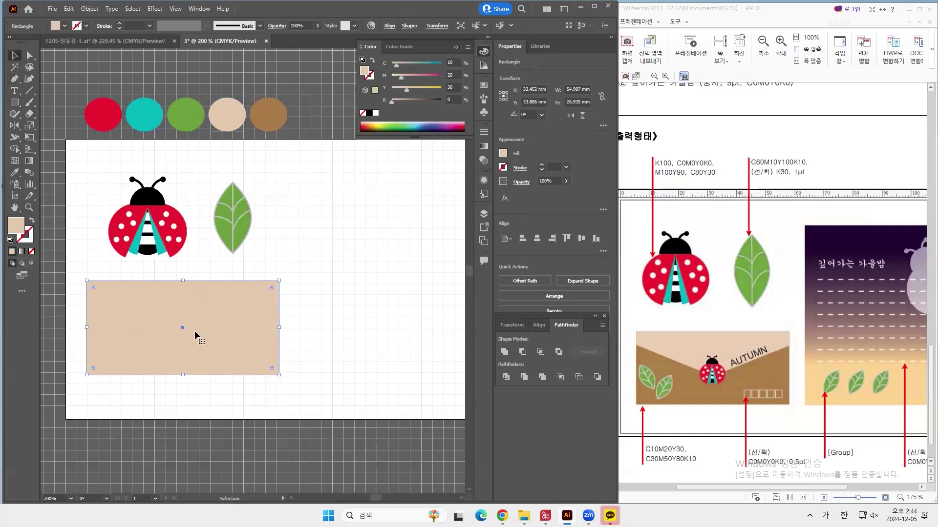
Lower the rectangle slightly, and shorten a copy in front of it to a strip about 5.9 mm high along its upper edge
{"action": "left_click_drag", "start_coordinate": [195, 335], "coordinate": [195, 339]}
{"action": "left_click_drag", "start_coordinate": [186, 379], "coordinate": [186, 305]}
{"action": "key", "text": "Down"}
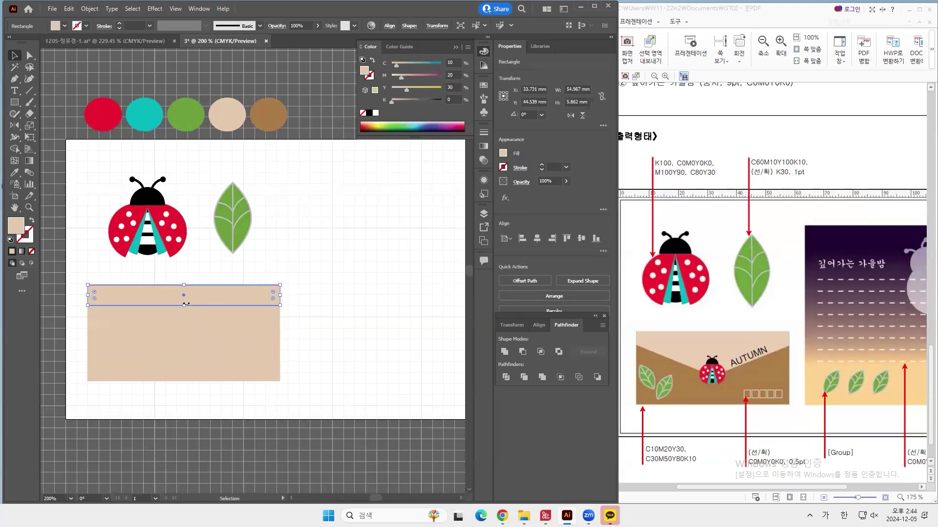
Fill the large back rectangle with brown C30 M50 Y80 K10 and align the beige strip with its upper edge
{"action": "left_click", "coordinate": [15, 172]}
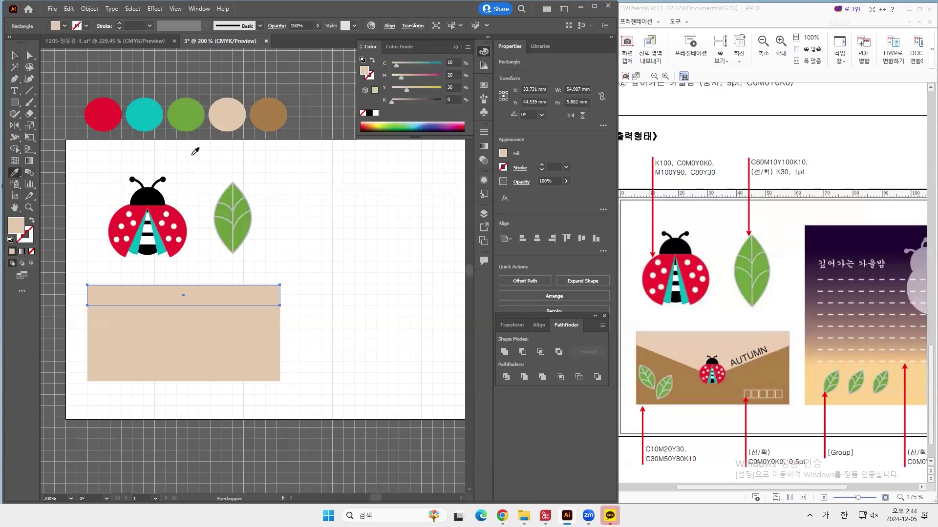
{"action": "left_click", "coordinate": [268, 113]}
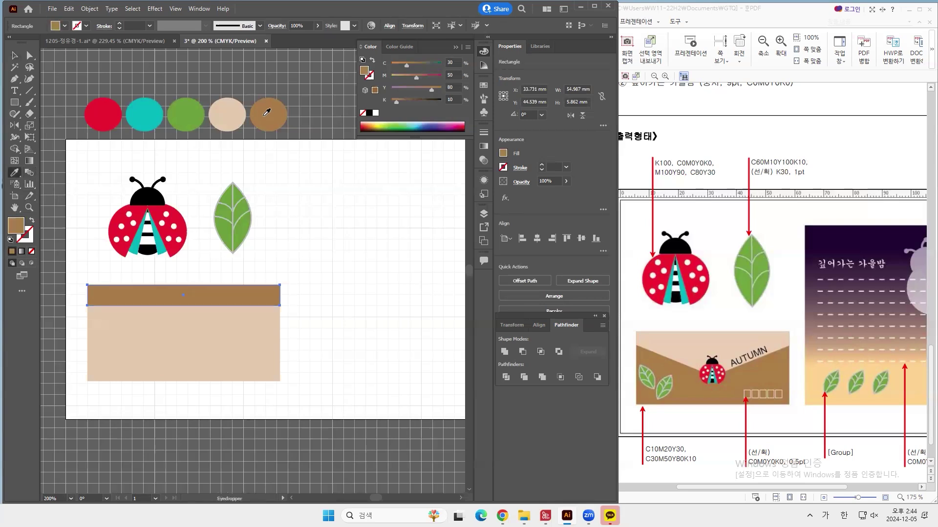
{"action": "left_click", "coordinate": [149, 327]}
{"action": "left_click", "coordinate": [141, 339], "text": "ctrl"}
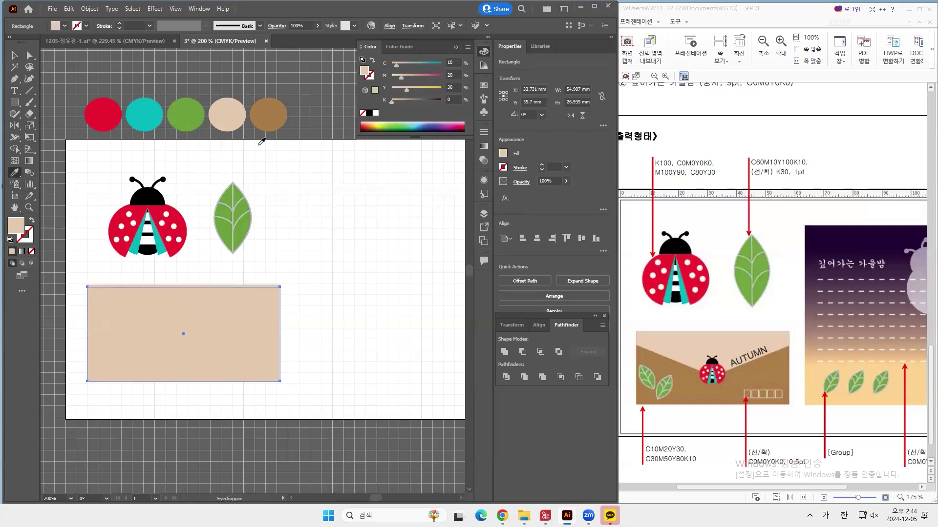
{"action": "left_click", "coordinate": [267, 119]}
{"action": "left_click", "coordinate": [15, 55]}
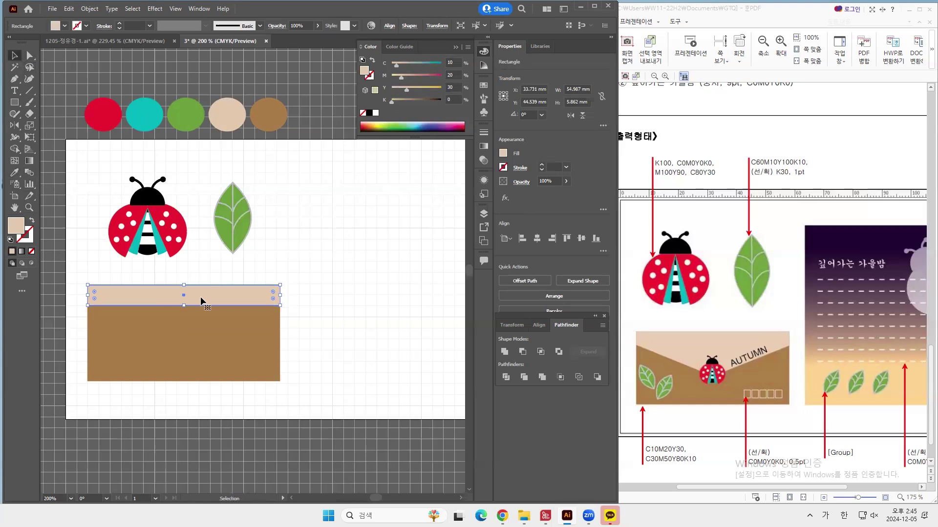
{"action": "left_click_drag", "start_coordinate": [202, 301], "coordinate": [202, 303]}
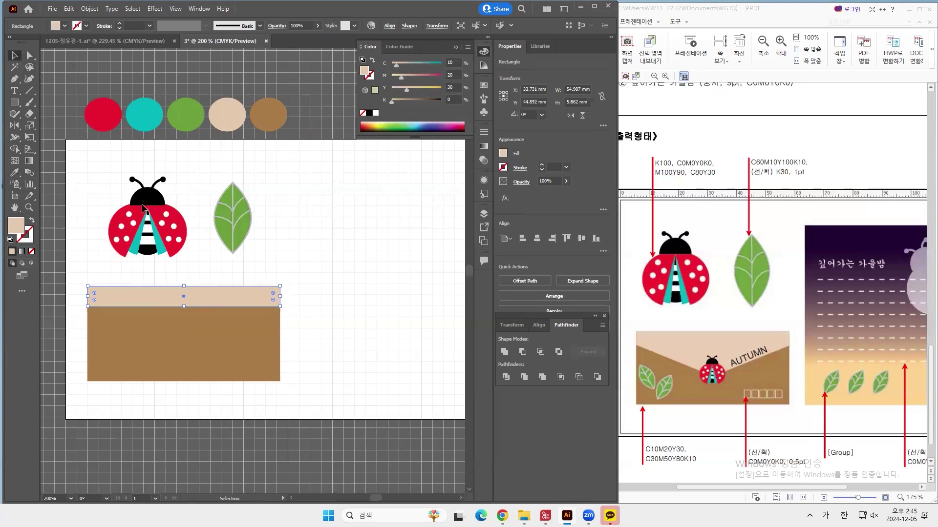
Add an anchor point midway along the beige strip's lower edge and move it down about 10.6 mm to form the envelope flap
{"action": "left_click", "coordinate": [16, 81]}
{"action": "left_click", "coordinate": [64, 91]}
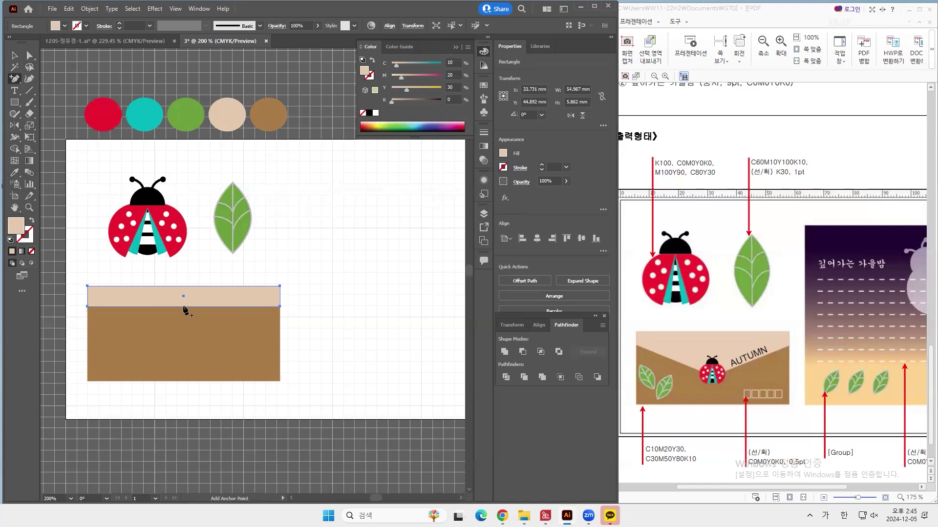
{"action": "left_click", "coordinate": [184, 307]}
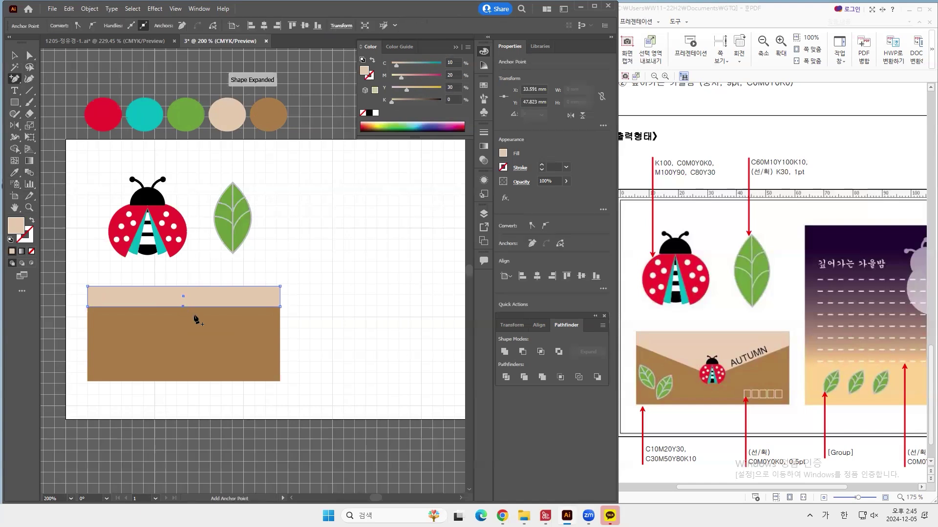
{"action": "key", "text": "Down"}
{"action": "key", "text": "Down"}
{"action": "key", "text": "Down"}
{"action": "key", "text": "Down"}
{"action": "key", "text": "Down"}
{"action": "key", "text": "Down"}
{"action": "key", "text": "Down"}
{"action": "key", "text": "Down"}
{"action": "key", "text": "Down"}
{"action": "key", "text": "Down"}
{"action": "key", "text": "Down"}
{"action": "key", "text": "Down"}
{"action": "key", "text": "Down"}
{"action": "key", "text": "Down"}
{"action": "key", "text": "Down"}
{"action": "key", "text": "Down"}
{"action": "key", "text": "Down"}
{"action": "key", "text": "Down"}
{"action": "key", "text": "Down"}
{"action": "key", "text": "Down"}
{"action": "key", "text": "Down"}
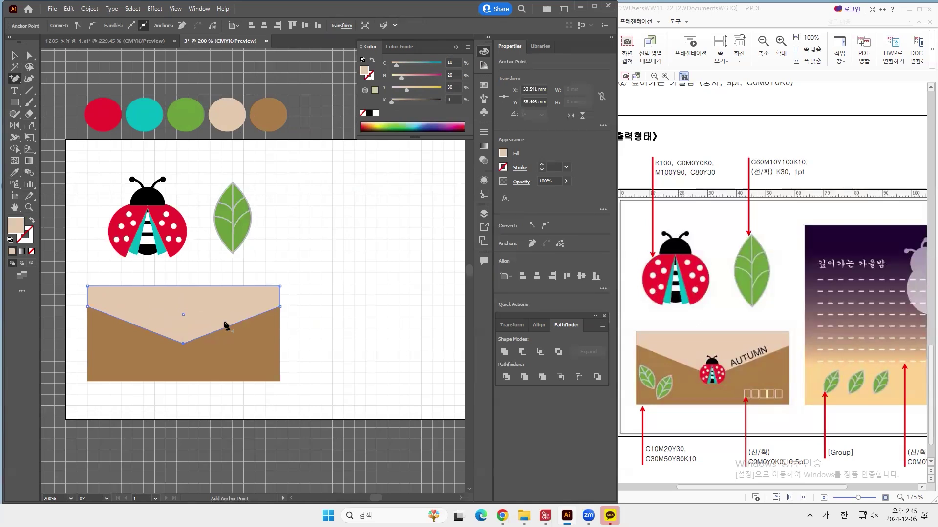
{"action": "left_click", "coordinate": [14, 56]}
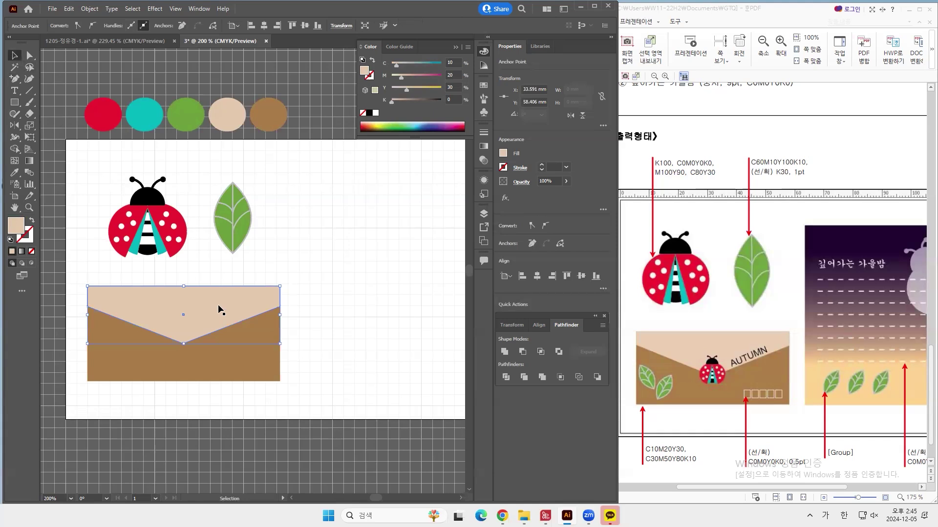
{"action": "left_click", "coordinate": [304, 369]}
Place a copy of the ladybug, reduced to about 11.7 × 12 mm, over the tip of the envelope flap
{"action": "key", "text": "a"}
{"action": "left_click_drag", "start_coordinate": [117, 172], "coordinate": [282, 310]}
{"action": "key", "text": "v"}
{"action": "left_click_drag", "start_coordinate": [292, 231], "coordinate": [186, 342]}
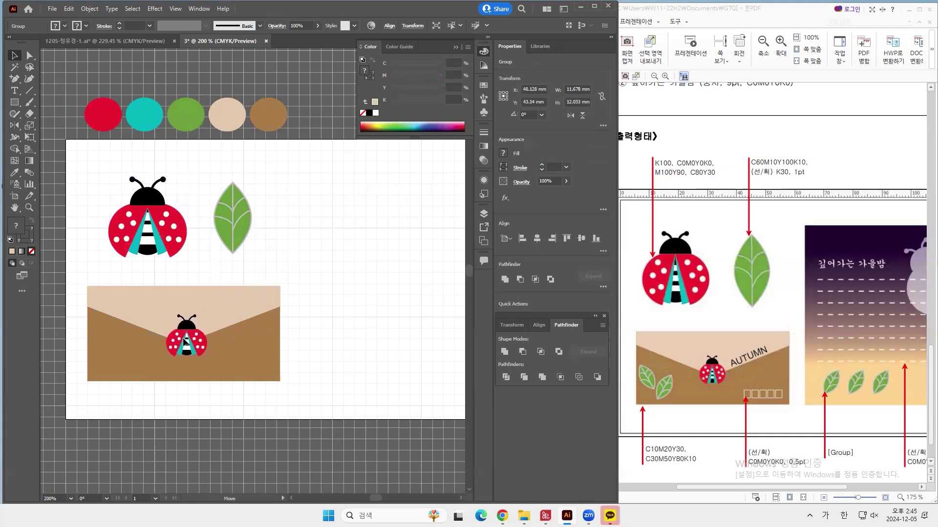
{"action": "left_click_drag", "start_coordinate": [186, 342], "coordinate": [186, 342]}
{"action": "left_click", "coordinate": [319, 344]}
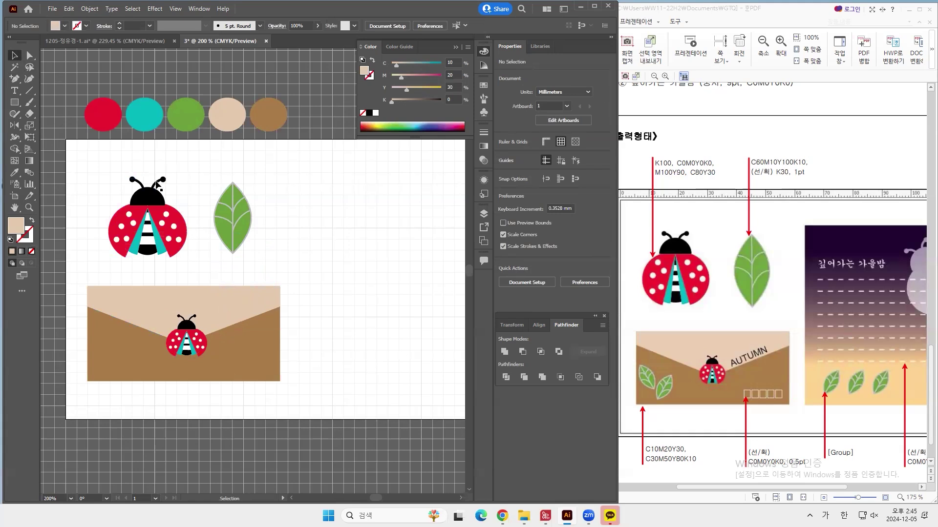
Draw a diagonal line spanning about 12.3 × 20 mm beside the leaf, with a 3 pt blue stroke
{"action": "left_click", "coordinate": [29, 90]}
{"action": "left_click_drag", "start_coordinate": [310, 182], "coordinate": [352, 251]}
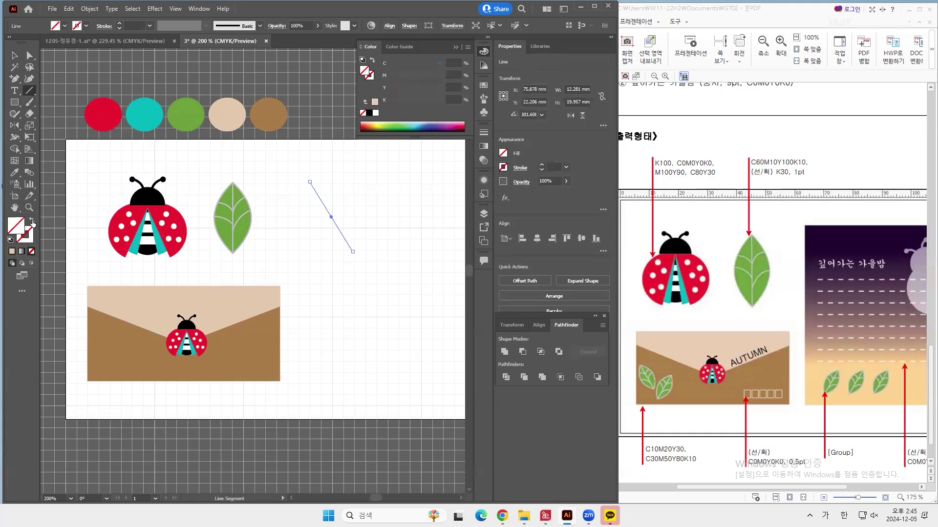
{"action": "key", "text": "x"}
{"action": "left_click", "coordinate": [421, 126]}
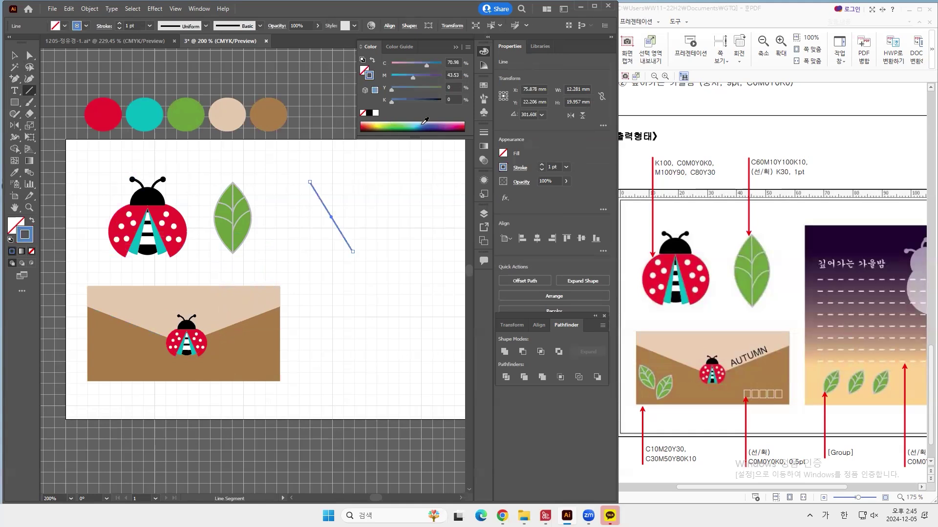
{"action": "left_click", "coordinate": [542, 165]}
{"action": "left_click", "coordinate": [542, 166]}
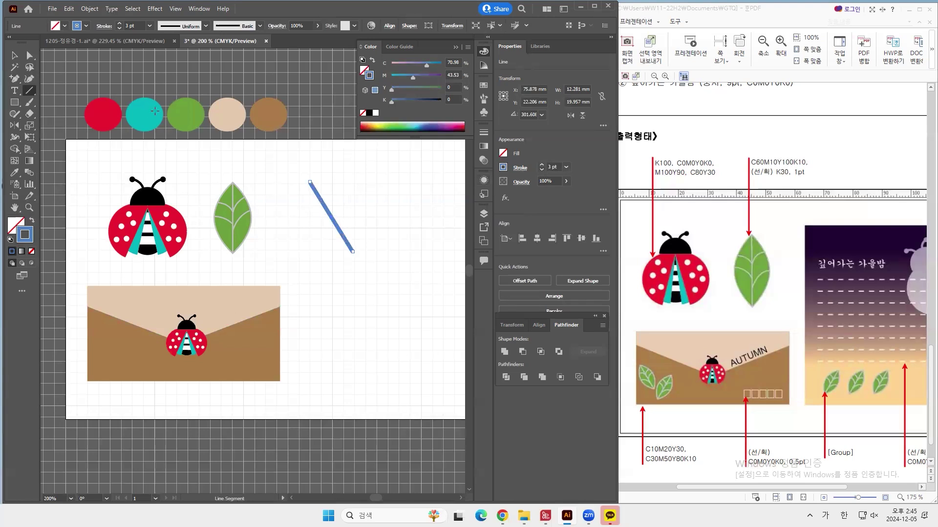
{"action": "left_click", "coordinate": [15, 55]}
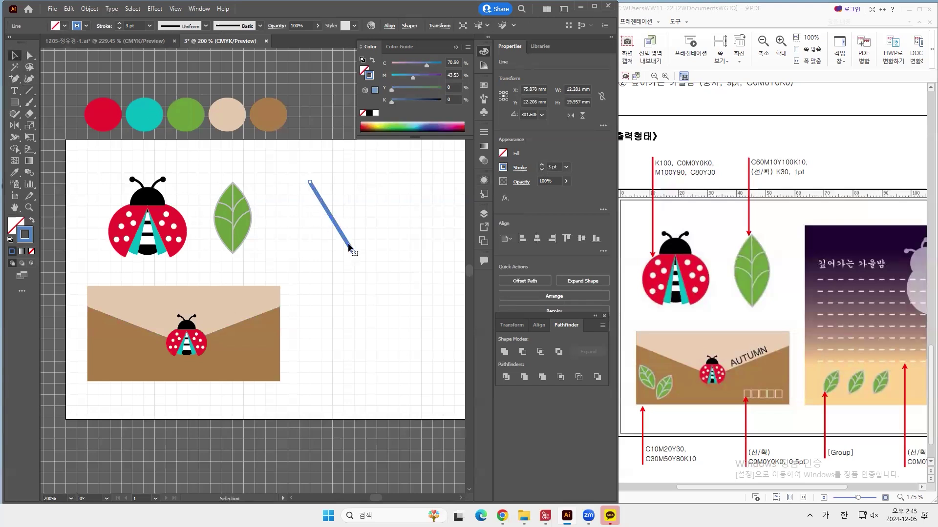
{"action": "left_click_drag", "start_coordinate": [339, 229], "coordinate": [377, 218]}
{"action": "key", "text": "a"}
{"action": "key", "text": "ctrl+z"}
Scale the blue line uniformly to 90% with Scale Corners and Scale Strokes & Effects switched off
{"action": "double_click", "coordinate": [31, 127]}
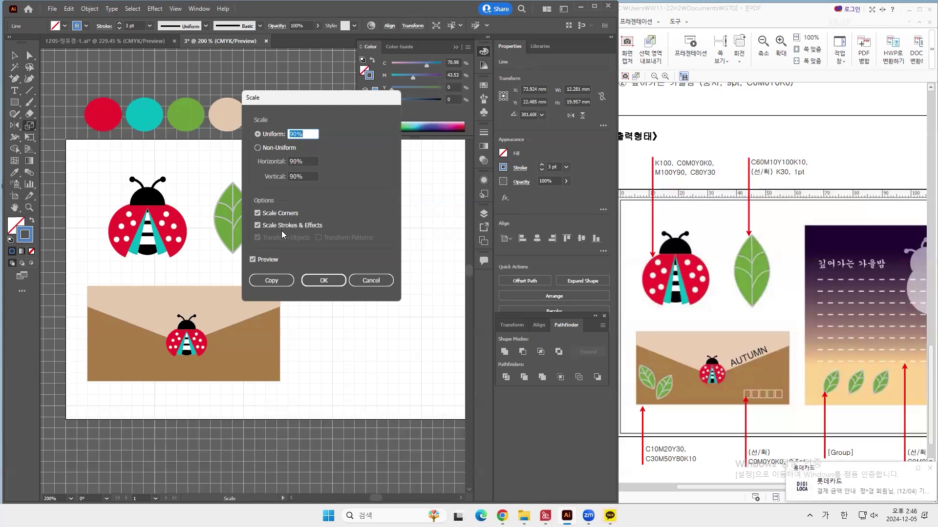
{"action": "left_click", "coordinate": [259, 225]}
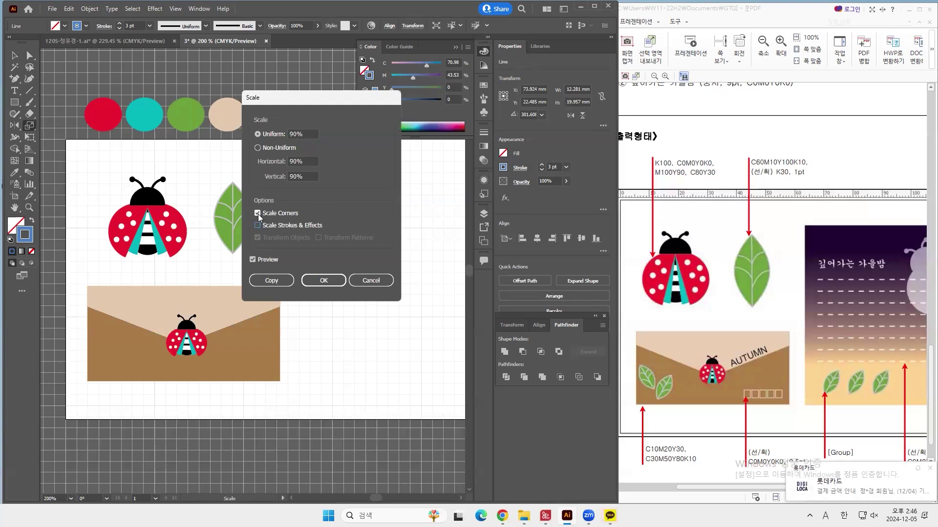
{"action": "left_click", "coordinate": [322, 280]}
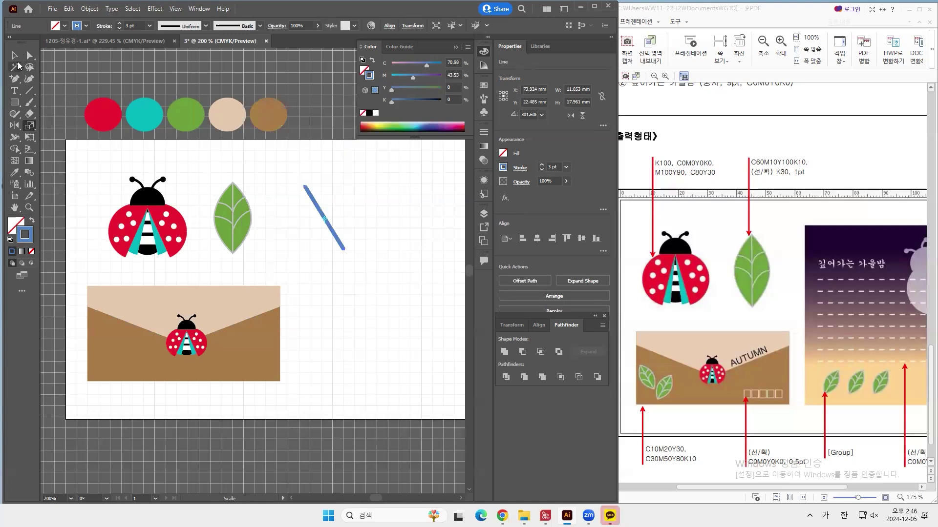
Make a copy of the blue line scaled uniformly to 50%, and move the original line to the copy's lower left
{"action": "double_click", "coordinate": [30, 126]}
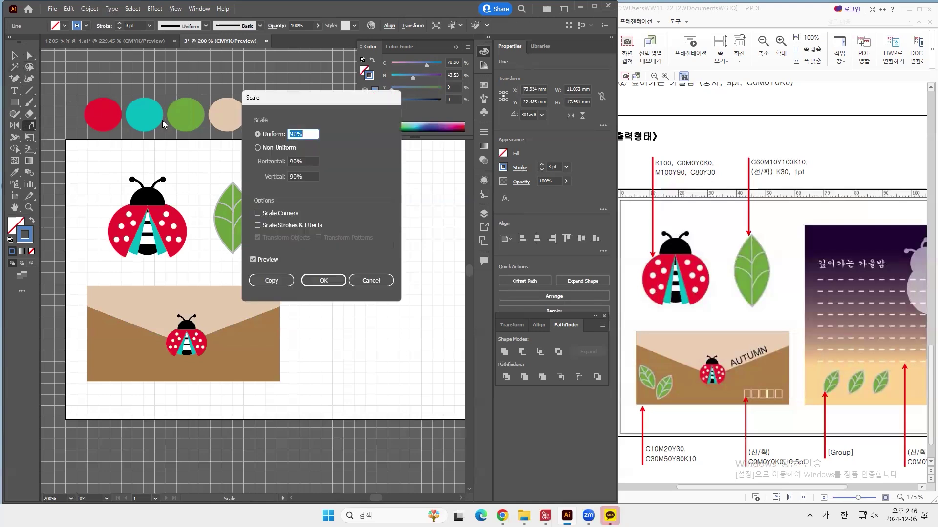
{"action": "left_click_drag", "start_coordinate": [277, 98], "coordinate": [450, 123]}
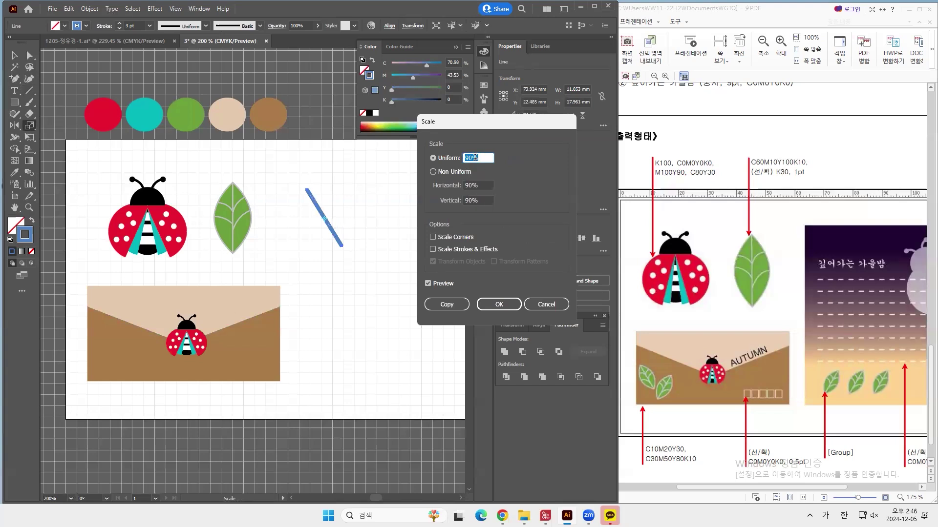
{"action": "left_click", "coordinate": [446, 304]}
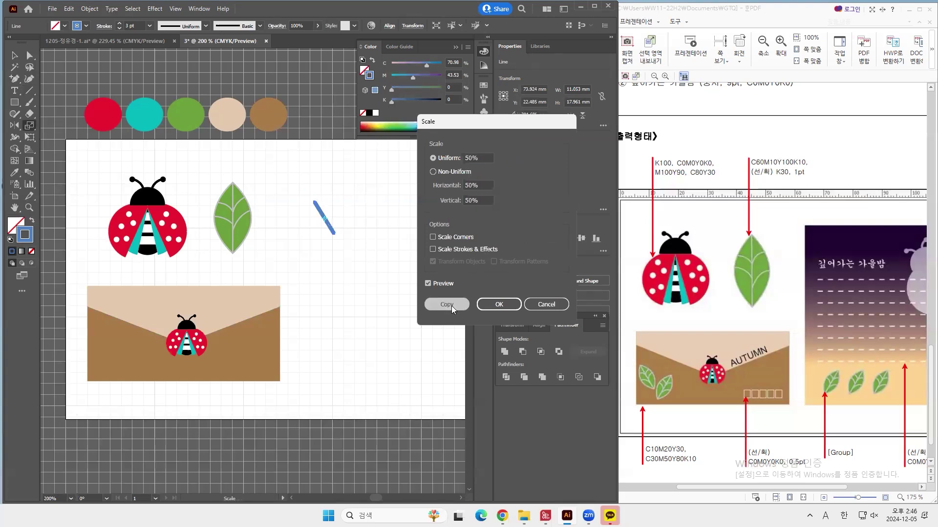
{"action": "left_click", "coordinate": [15, 55]}
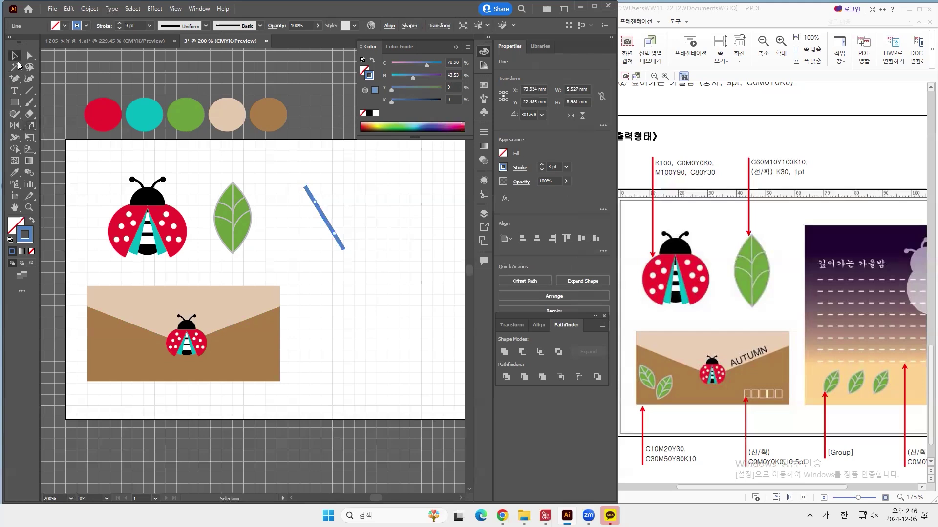
{"action": "left_click_drag", "start_coordinate": [360, 215], "coordinate": [328, 260]}
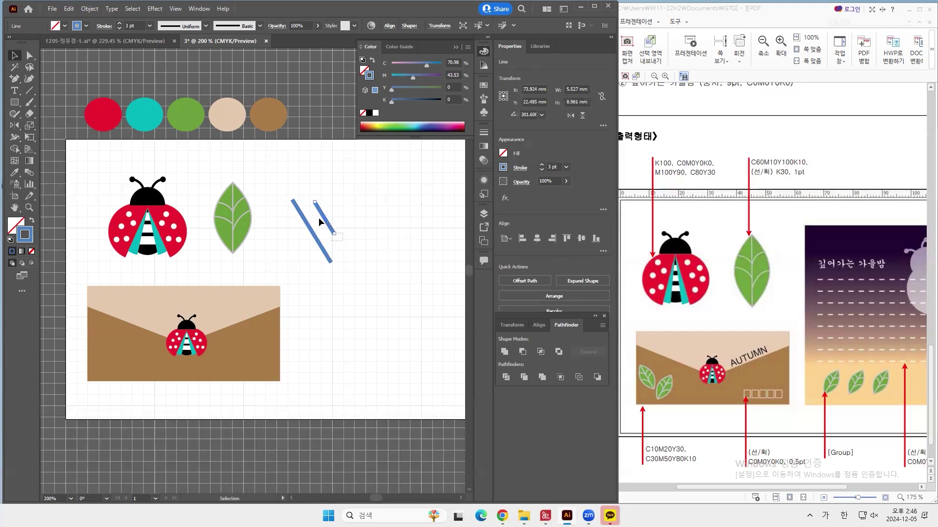
Make a 50% uniform copy of the longer blue line with Scale Corners and Scale Strokes & Effects on, and move the copy to its left
{"action": "left_click", "coordinate": [369, 237]}
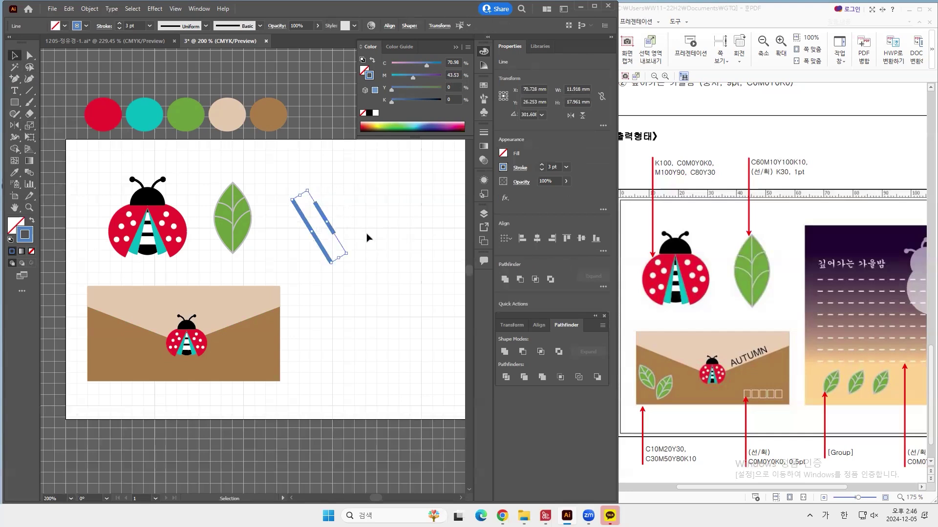
{"action": "left_click", "coordinate": [331, 228]}
{"action": "left_click", "coordinate": [326, 257]}
{"action": "double_click", "coordinate": [29, 126]}
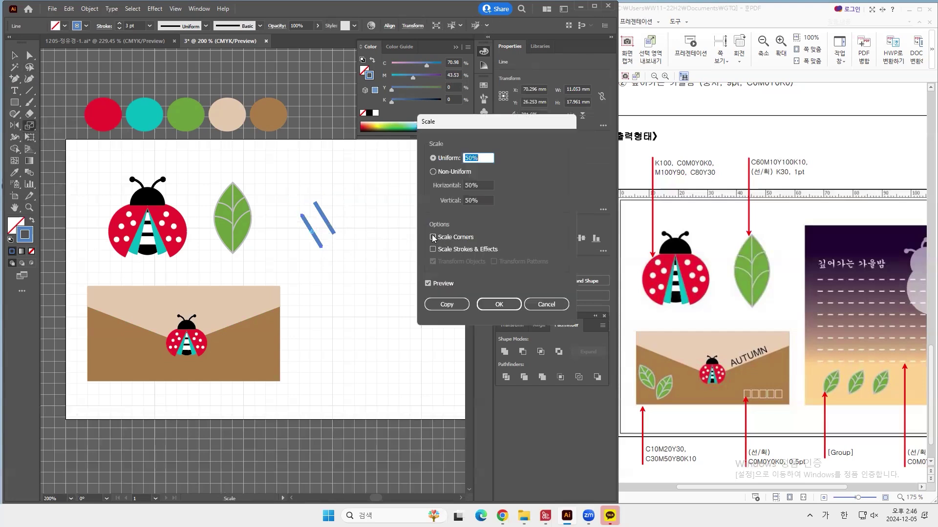
{"action": "left_click", "coordinate": [433, 249]}
{"action": "left_click", "coordinate": [454, 238]}
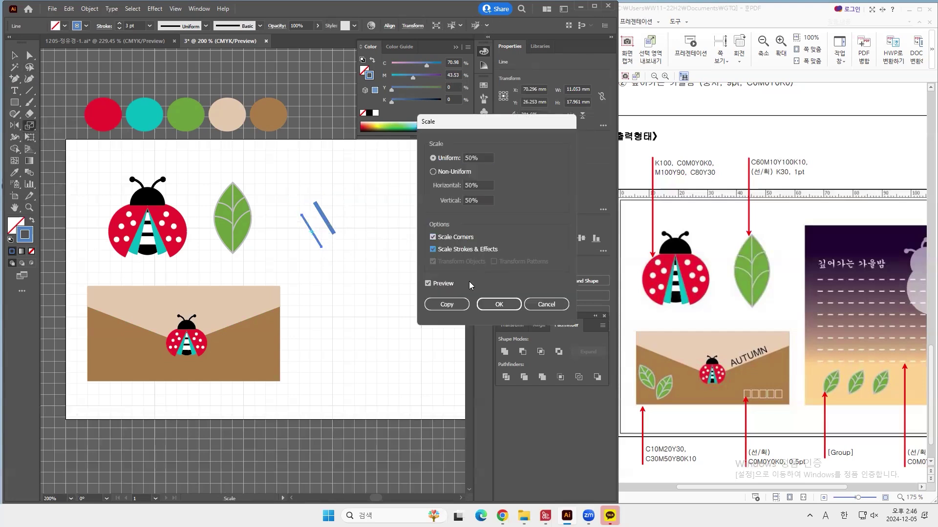
{"action": "left_click", "coordinate": [446, 304]}
{"action": "left_click", "coordinate": [14, 55]}
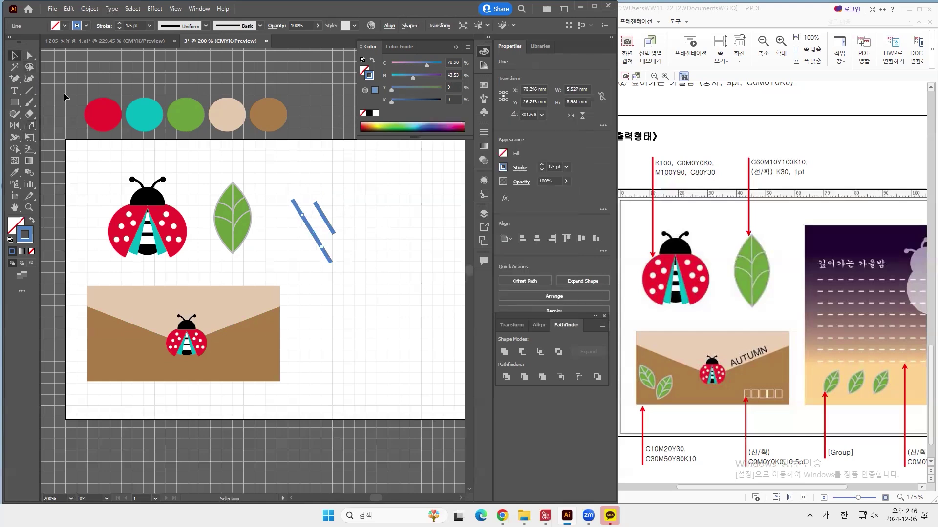
{"action": "left_click_drag", "start_coordinate": [316, 239], "coordinate": [300, 241]}
{"action": "left_click", "coordinate": [294, 251]}
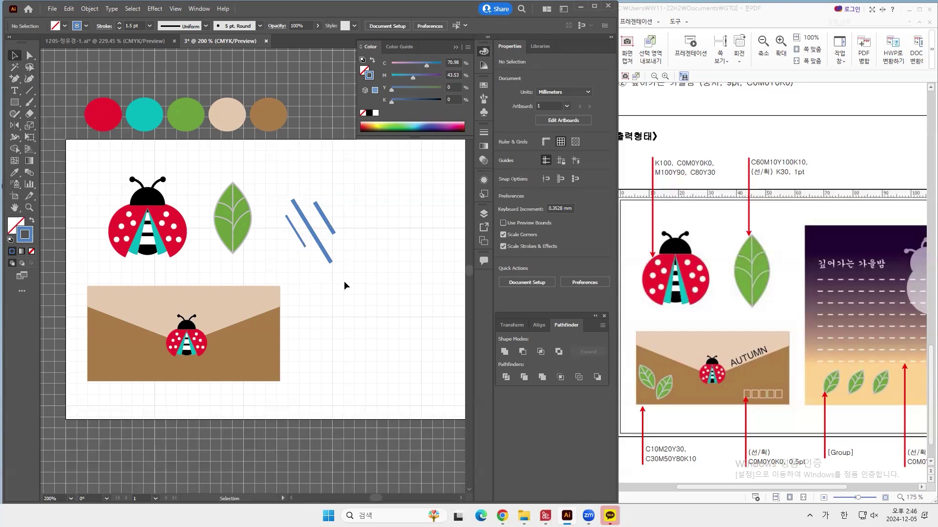
Delete all three blue demonstration lines beside the leaf
{"action": "left_click_drag", "start_coordinate": [282, 181], "coordinate": [344, 260]}
{"action": "left_click_drag", "start_coordinate": [358, 280], "coordinate": [291, 206]}
{"action": "key", "text": "Delete"}
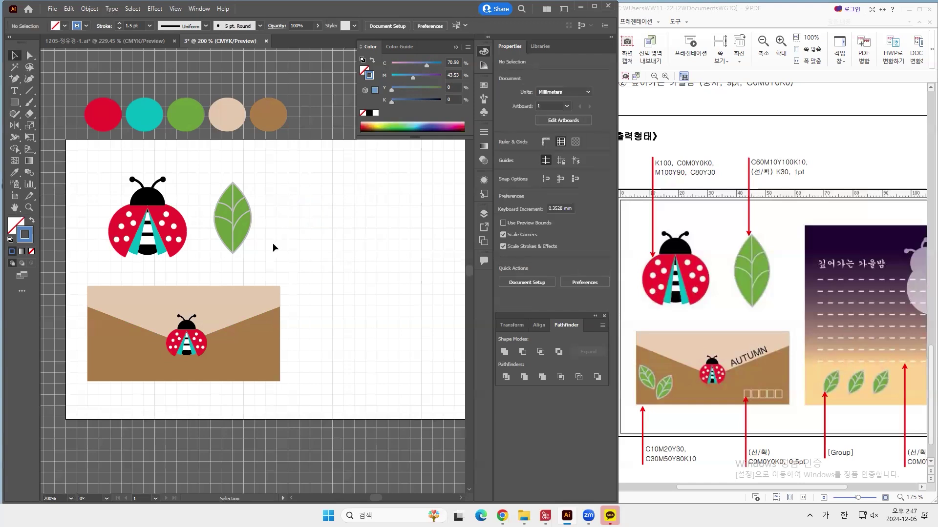
Place two reduced copies of the leaf in the envelope's lower-left corner, tilted in opposite directions
{"action": "mouse_move", "coordinate": [263, 260]}
{"action": "left_mouse_down"}
{"action": "mouse_move", "coordinate": [212, 181]}
{"action": "mouse_move", "coordinate": [259, 257]}
{"action": "mouse_move", "coordinate": [133, 321]}
{"action": "mouse_move", "coordinate": [118, 344]}
{"action": "left_mouse_up"}
{"action": "key", "text": "a"}
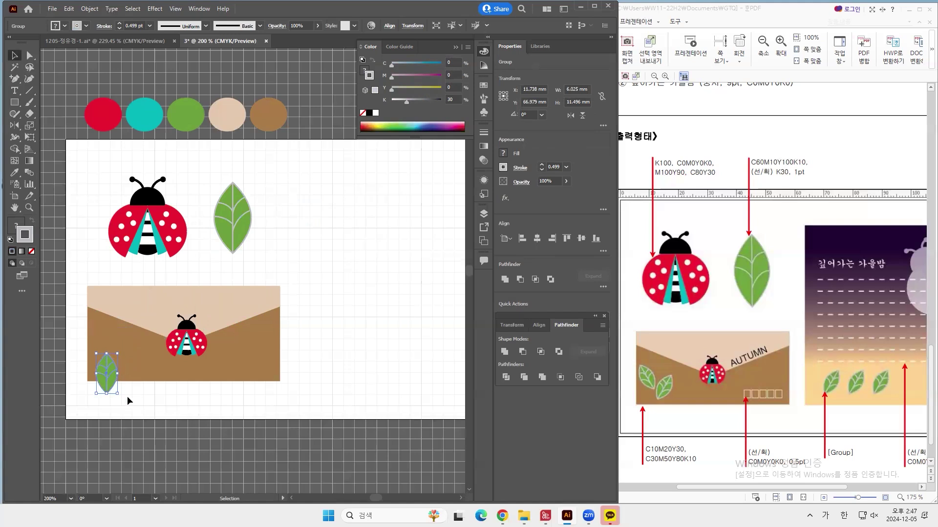
{"action": "mouse_move", "coordinate": [119, 397]}
{"action": "left_mouse_down"}
{"action": "mouse_move", "coordinate": [129, 390]}
{"action": "mouse_move", "coordinate": [119, 382]}
{"action": "left_mouse_up"}
{"action": "left_click_drag", "start_coordinate": [108, 371], "coordinate": [134, 348]}
{"action": "left_click", "coordinate": [125, 366]}
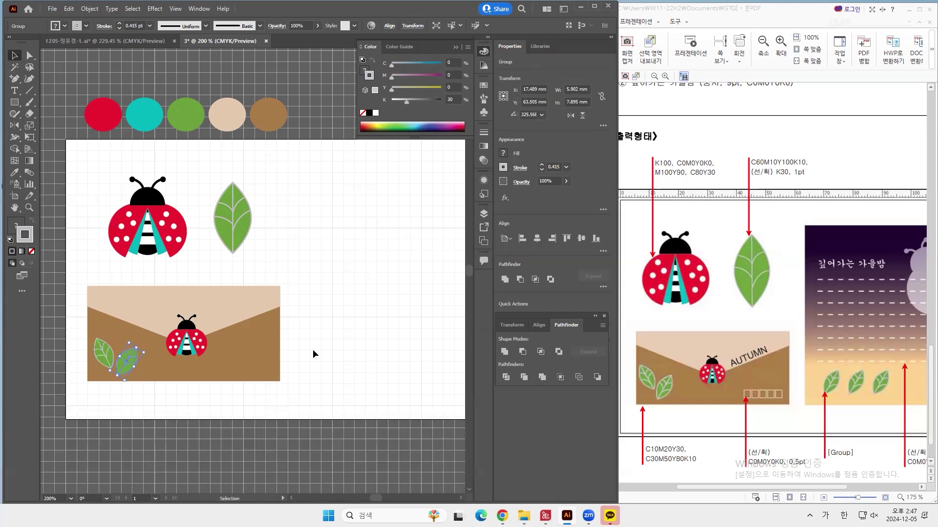
{"action": "left_click", "coordinate": [312, 350]}
Draw an unfilled rectangle about 2.6 × 3.4 mm in the envelope's lower-right corner, with a white 0.5 pt stroke
{"action": "left_click", "coordinate": [29, 207]}
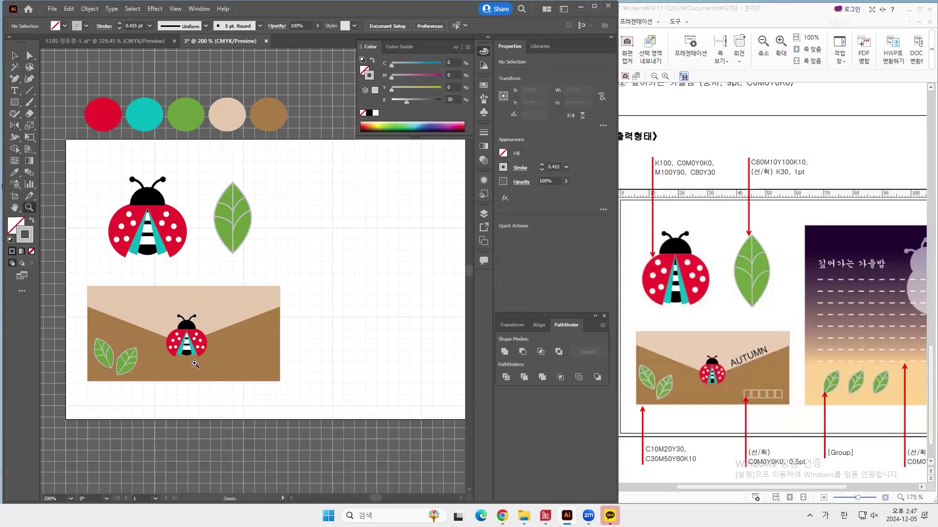
{"action": "left_click", "coordinate": [248, 372]}
{"action": "scroll", "coordinate": [183, 310], "scroll_direction": "up", "scroll_amount": 1}
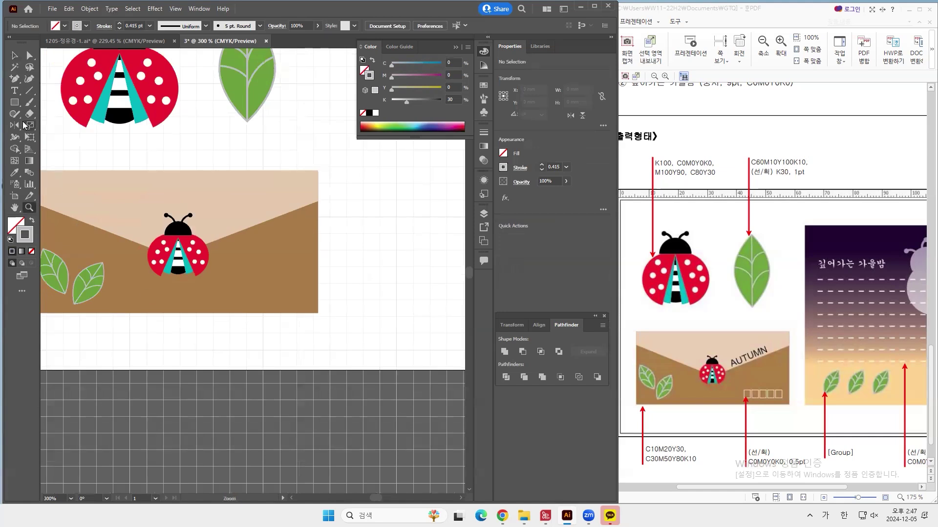
{"action": "left_click", "coordinate": [15, 102]}
{"action": "left_click_drag", "start_coordinate": [303, 301], "coordinate": [289, 282]}
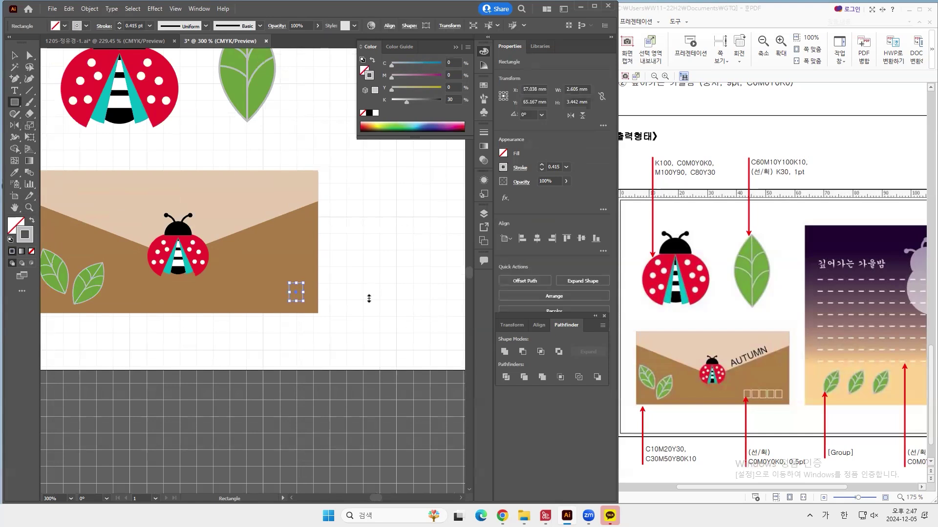
{"action": "left_click", "coordinate": [376, 113]}
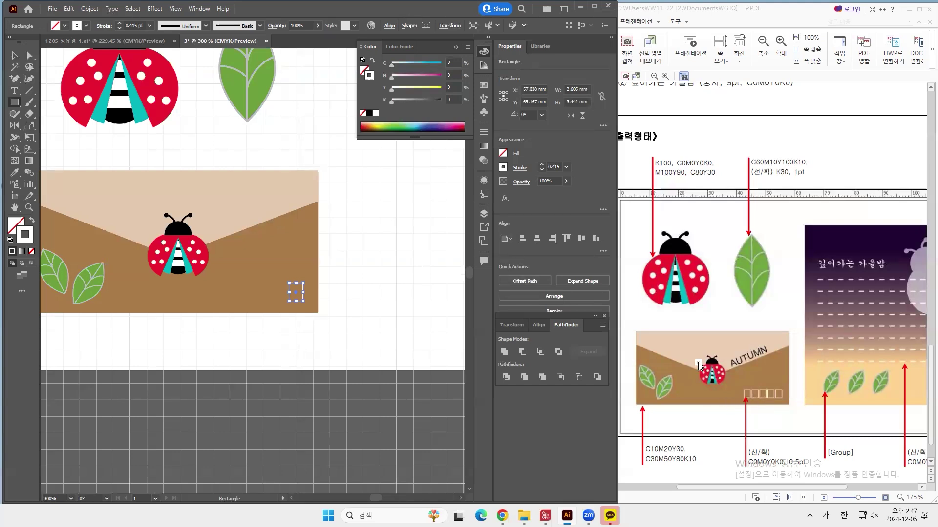
{"action": "left_click", "coordinate": [565, 168]}
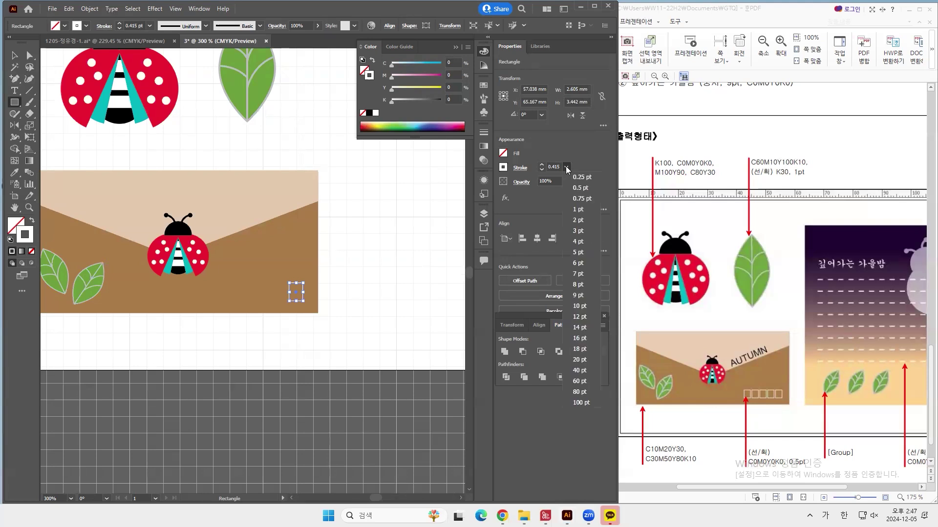
{"action": "left_click", "coordinate": [575, 183]}
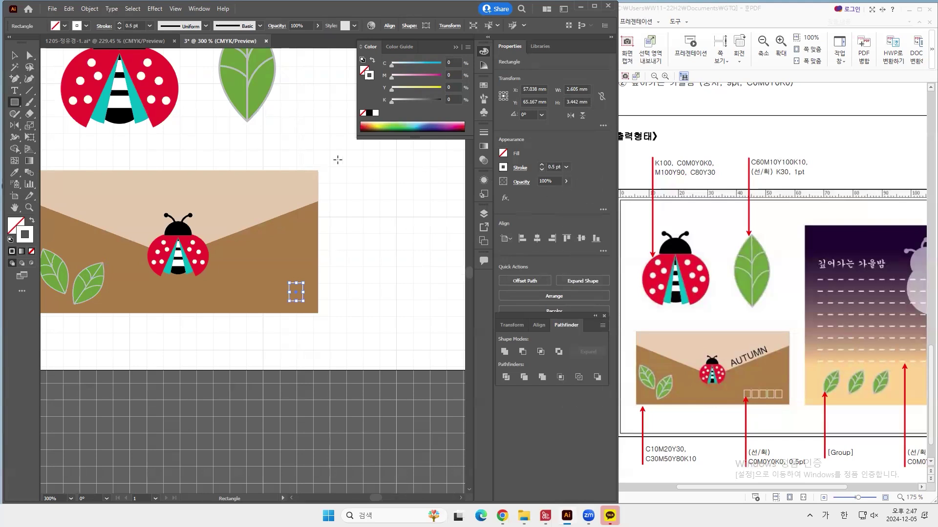
Duplicate the small white rectangle four times toward the left at equal spacing to form a row of five postal code boxes
{"action": "left_click", "coordinate": [16, 59]}
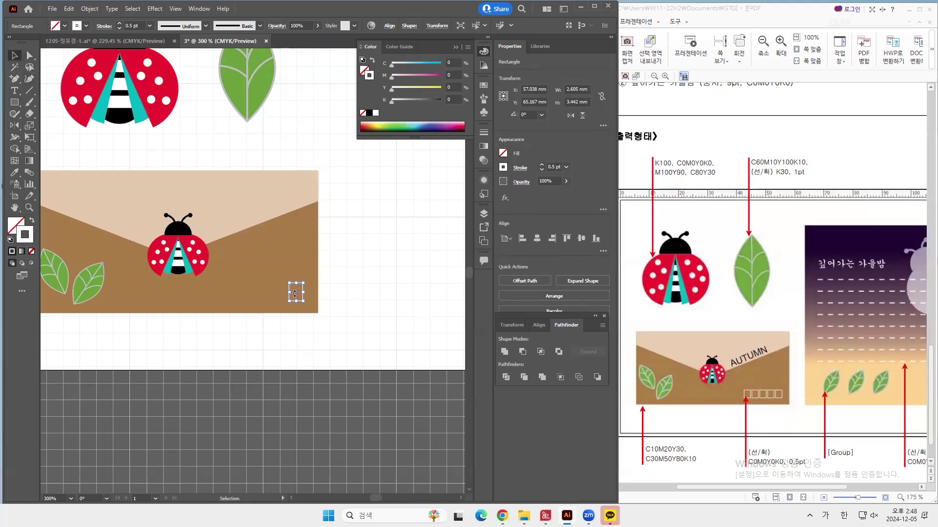
{"action": "left_click_drag", "start_coordinate": [296, 295], "coordinate": [282, 297]}
{"action": "key", "text": "ctrl+d"}
{"action": "key", "text": "ctrl+d"}
{"action": "key", "text": "ctrl+d"}
{"action": "left_click", "coordinate": [339, 309]}
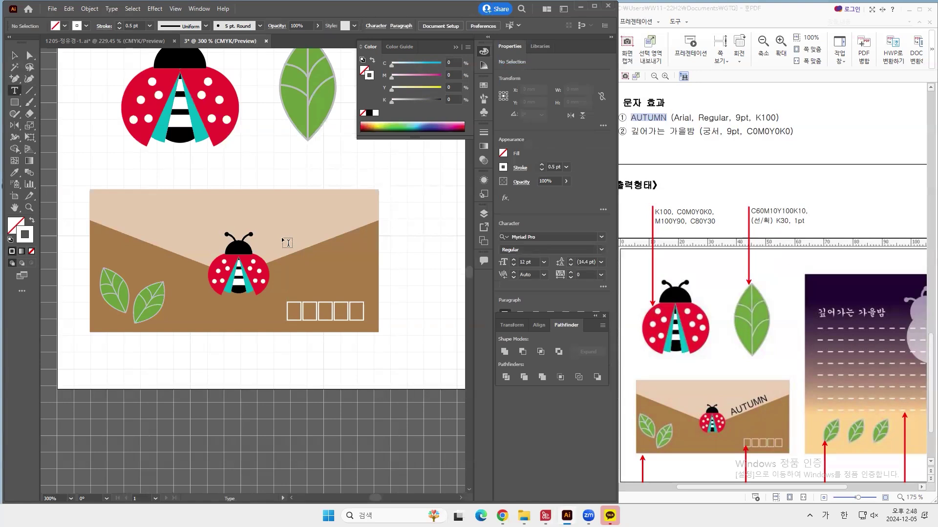
Add the text AUTUMN on the envelope to the right of the ladybug, in Arial Regular, 9 pt, with a K100 fill
{"action": "left_click", "coordinate": [282, 238]}
{"action": "type", "text": "AUTUMN"}
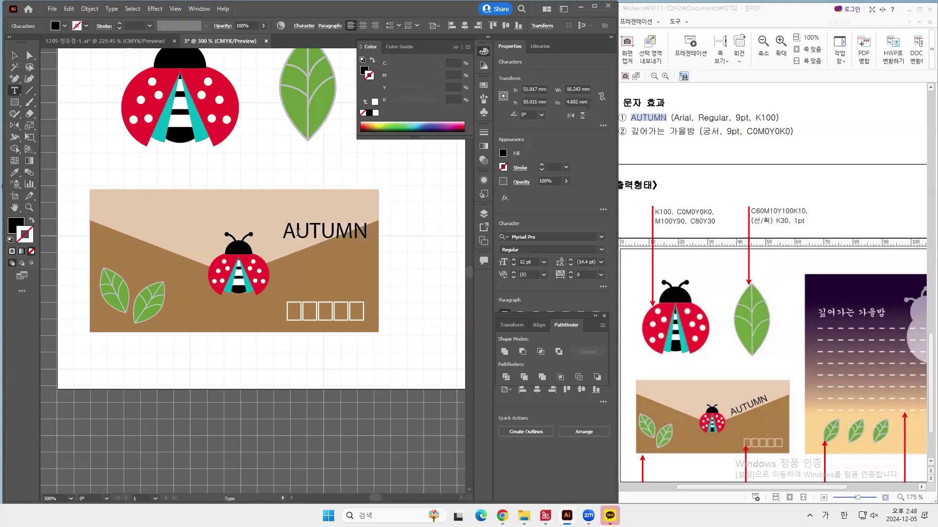
{"action": "double_click", "coordinate": [298, 233]}
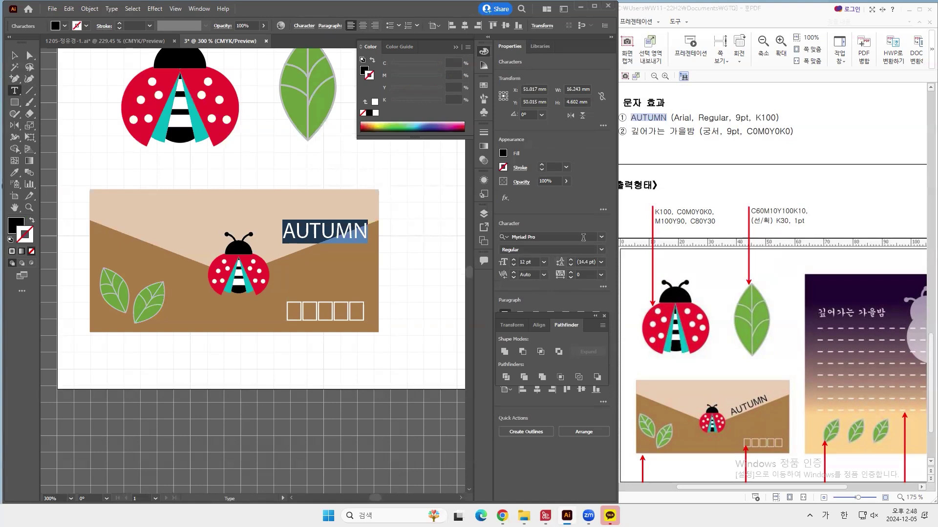
{"action": "left_click", "coordinate": [600, 237]}
{"action": "scroll", "coordinate": [541, 351], "scroll_direction": "up", "scroll_amount": 15}
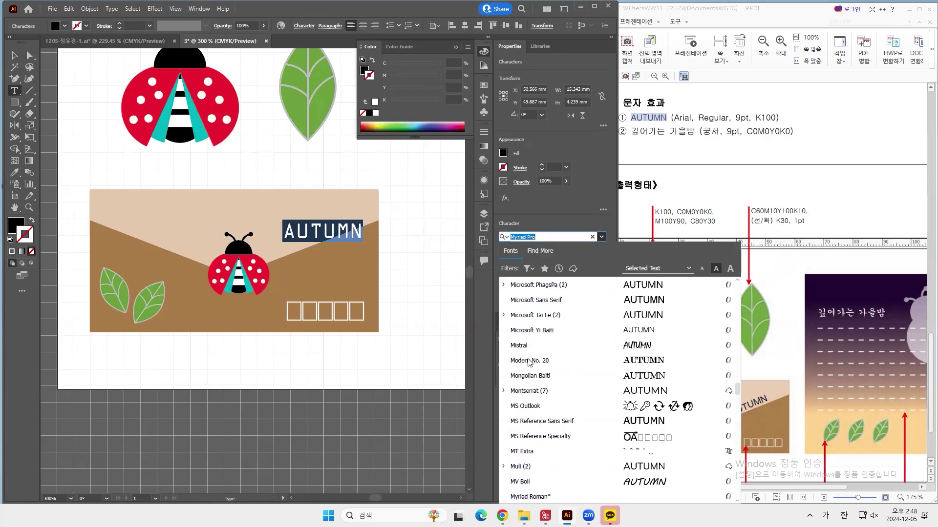
{"action": "scroll", "coordinate": [536, 360], "scroll_direction": "up", "scroll_amount": 12}
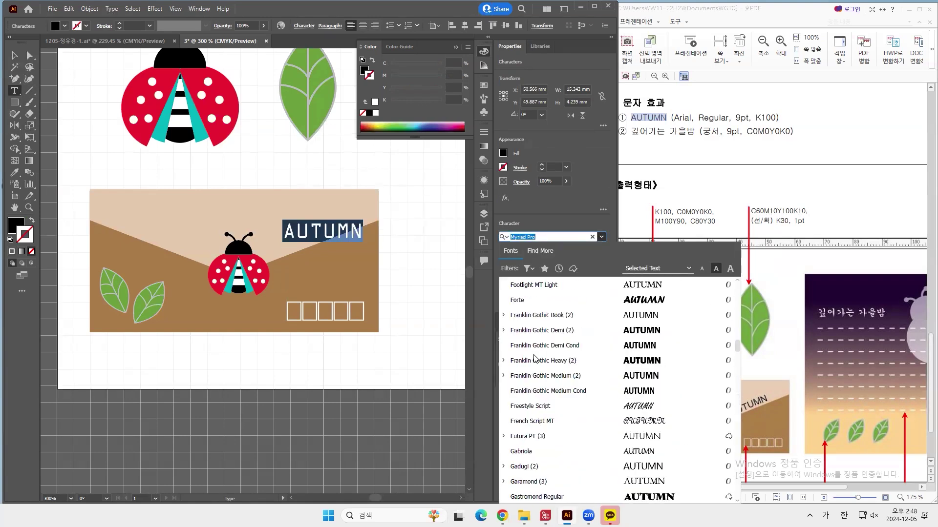
{"action": "scroll", "coordinate": [535, 360], "scroll_direction": "up", "scroll_amount": 15}
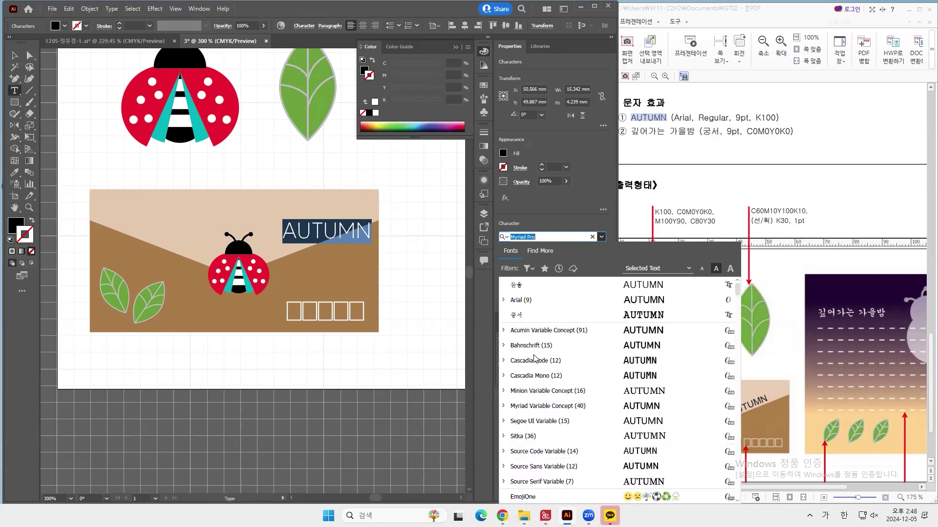
{"action": "scroll", "coordinate": [534, 360], "scroll_direction": "down", "scroll_amount": 3}
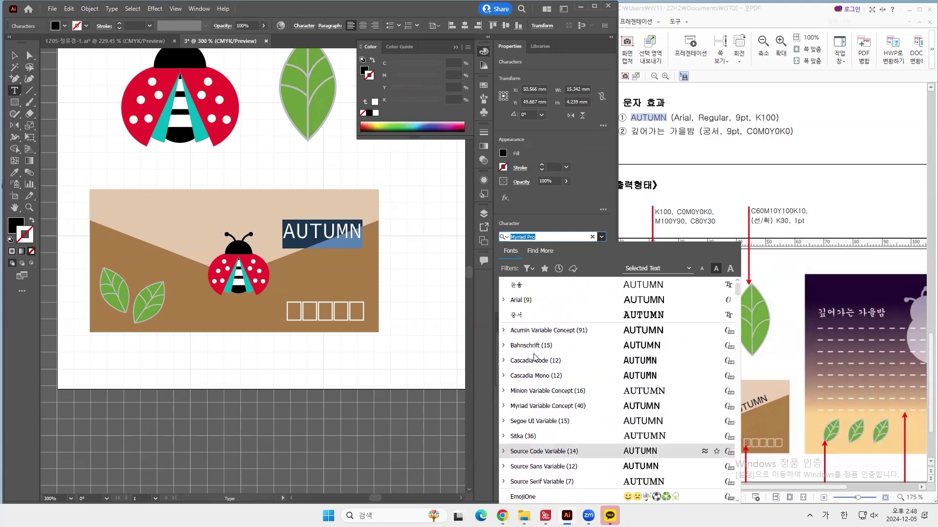
{"action": "left_click", "coordinate": [527, 300]}
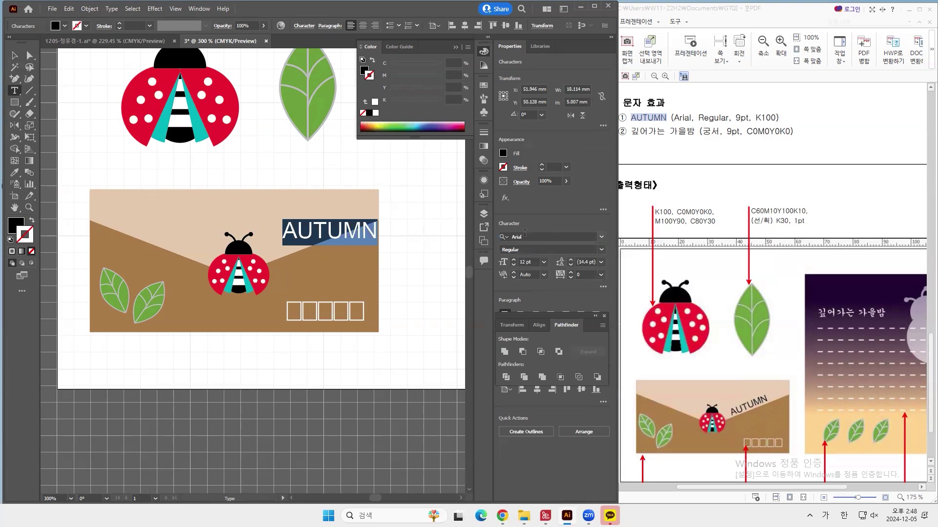
{"action": "left_click", "coordinate": [543, 262]}
{"action": "left_click", "coordinate": [555, 318]}
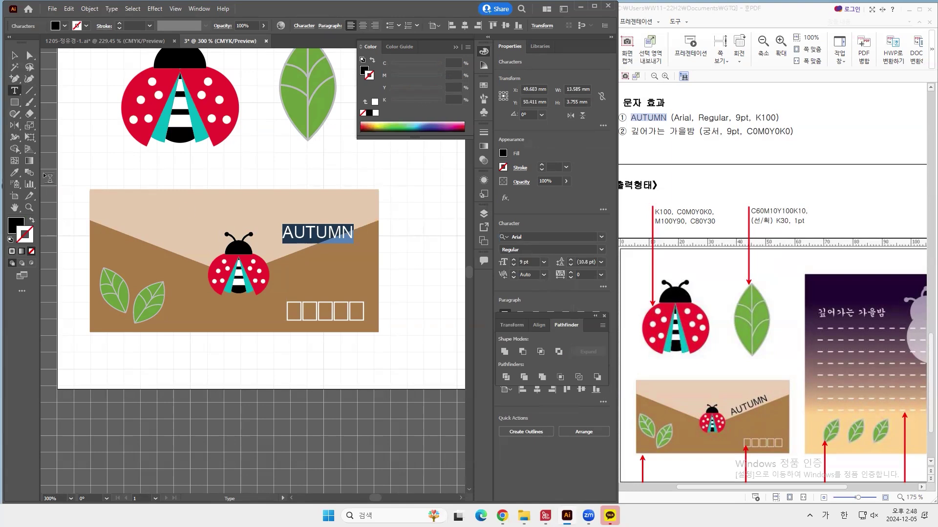
{"action": "left_click", "coordinate": [14, 226]}
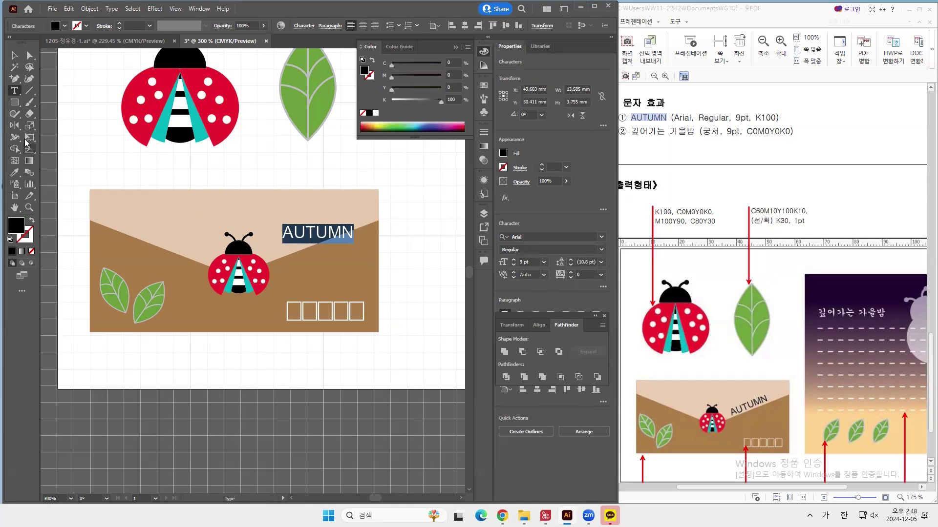
Rotate the AUTUMN text about 20.8° and place it along the flap's sloping right edge, close to the ladybug
{"action": "left_click", "coordinate": [14, 55]}
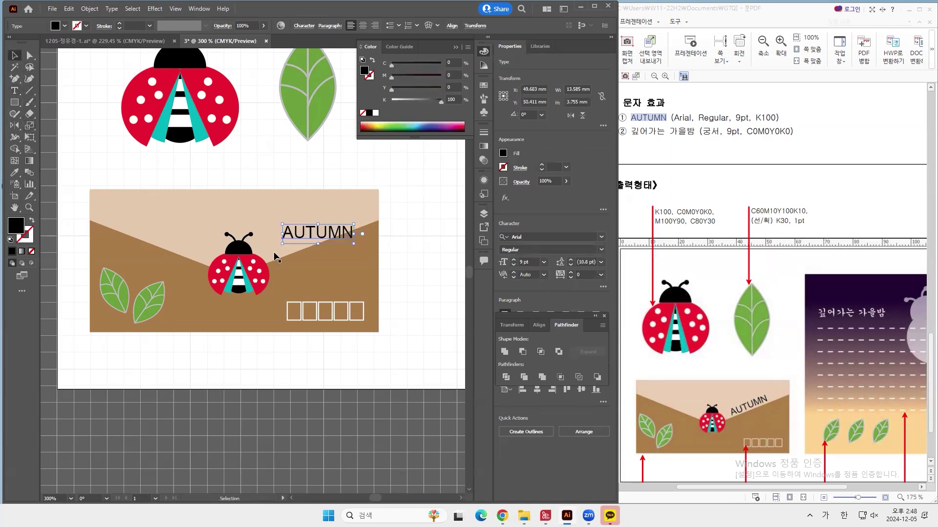
{"action": "left_click_drag", "start_coordinate": [276, 257], "coordinate": [282, 266]}
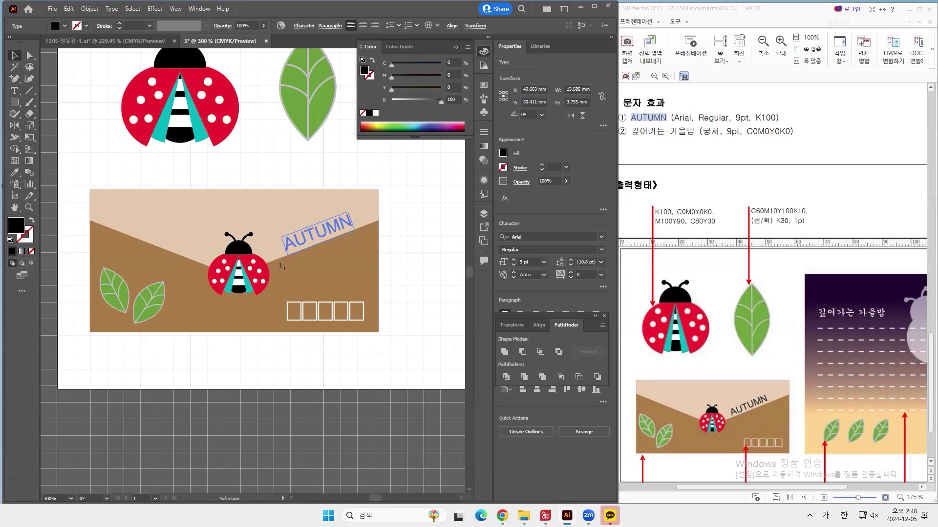
{"action": "left_click_drag", "start_coordinate": [281, 266], "coordinate": [281, 251]}
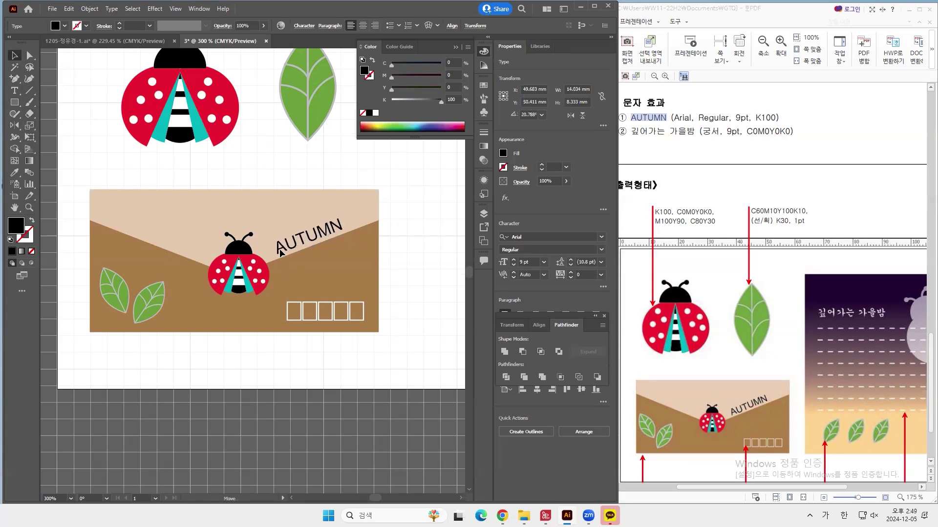
{"action": "left_click", "coordinate": [413, 282]}
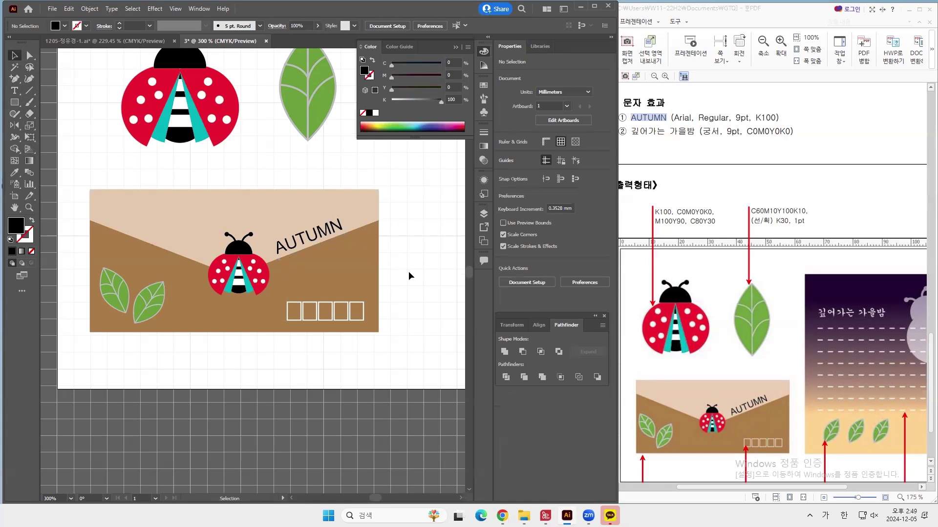
Draw a black, strokeless rectangle about 51.1 × 59.5 mm to the right of the envelope and leaf, and nudge it about 1.1 mm right
{"action": "left_click_drag", "start_coordinate": [410, 277], "coordinate": [380, 289]}
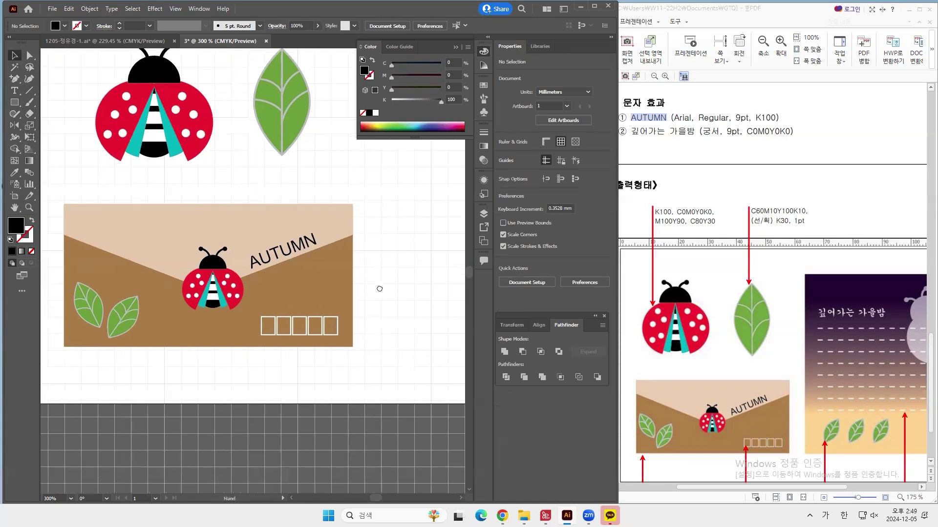
{"action": "left_click_drag", "start_coordinate": [380, 289], "coordinate": [281, 333]}
{"action": "left_click", "coordinate": [29, 207]}
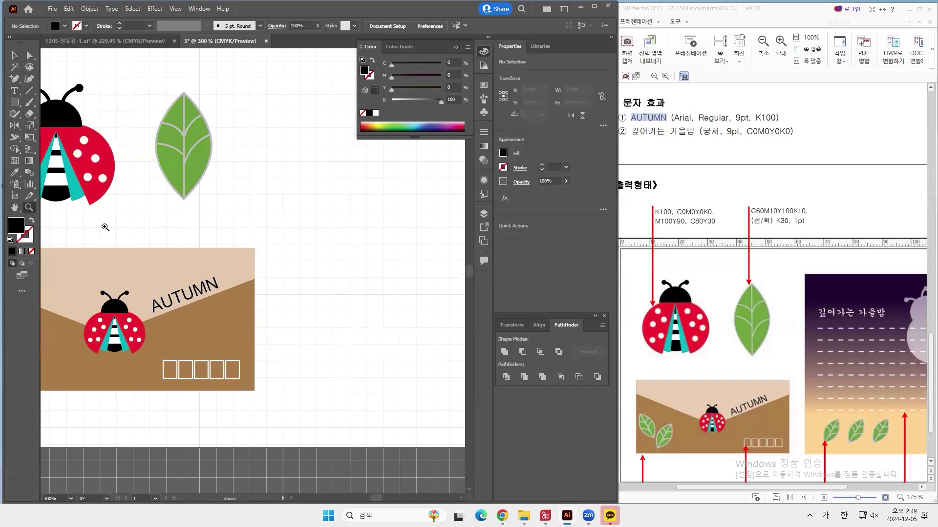
{"action": "left_click", "coordinate": [219, 254], "text": "alt"}
{"action": "left_click_drag", "start_coordinate": [356, 263], "coordinate": [298, 286]}
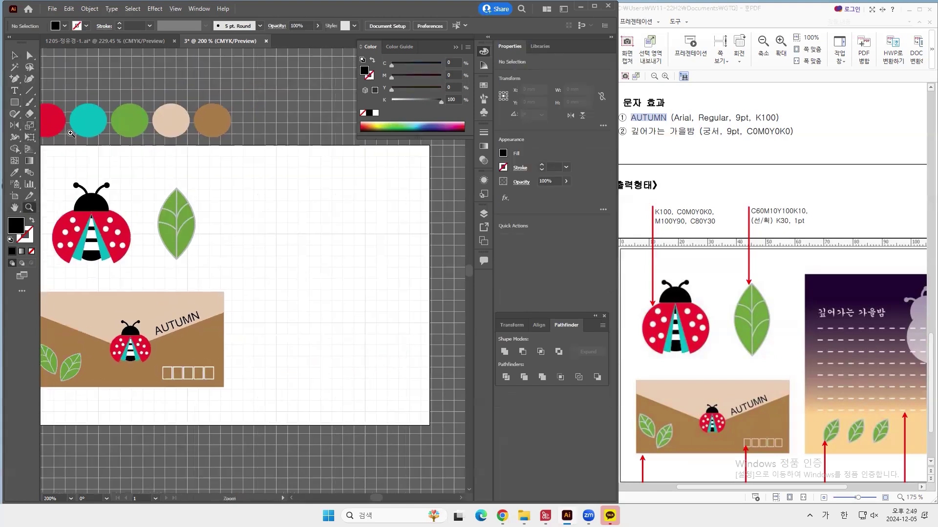
{"action": "left_click", "coordinate": [14, 102]}
{"action": "left_click_drag", "start_coordinate": [234, 387], "coordinate": [413, 180]}
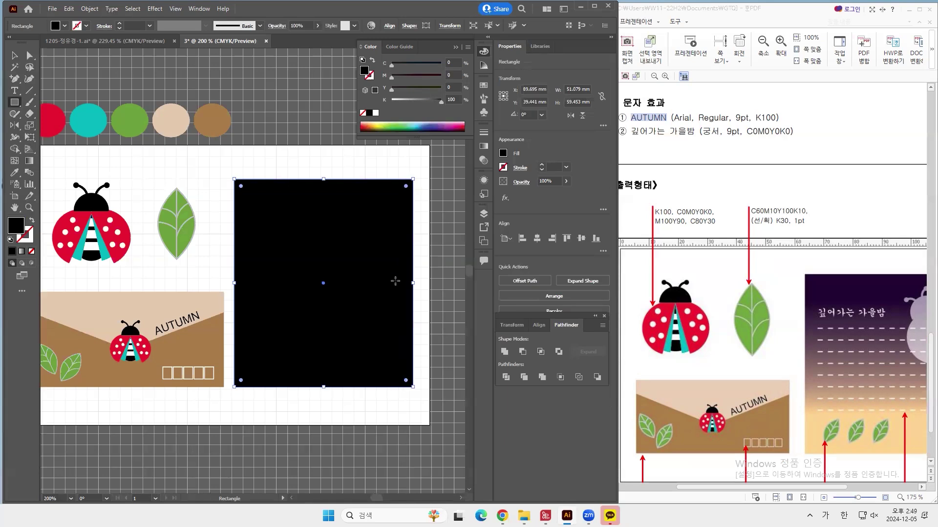
{"action": "key", "text": "Right"}
{"action": "key", "text": "Right"}
{"action": "key", "text": "Right"}
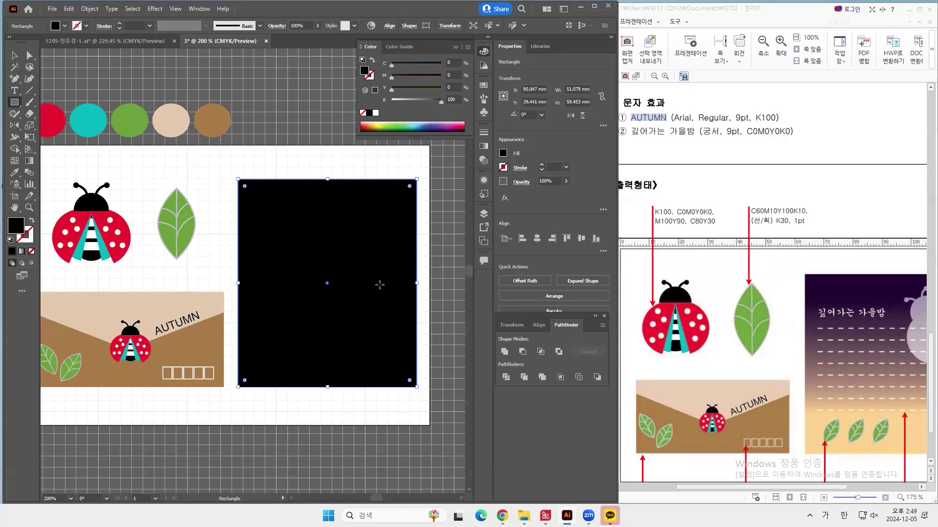
{"action": "left_click_drag", "start_coordinate": [381, 280], "coordinate": [360, 274]}
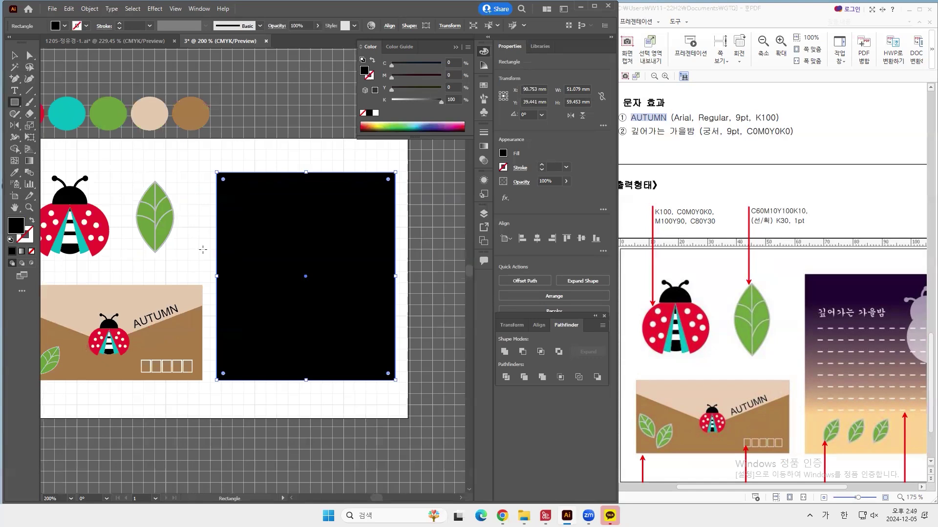
Fill the black rectangle with a linear gradient running vertically from its upper edge to its lower edge
{"action": "left_click", "coordinate": [29, 161]}
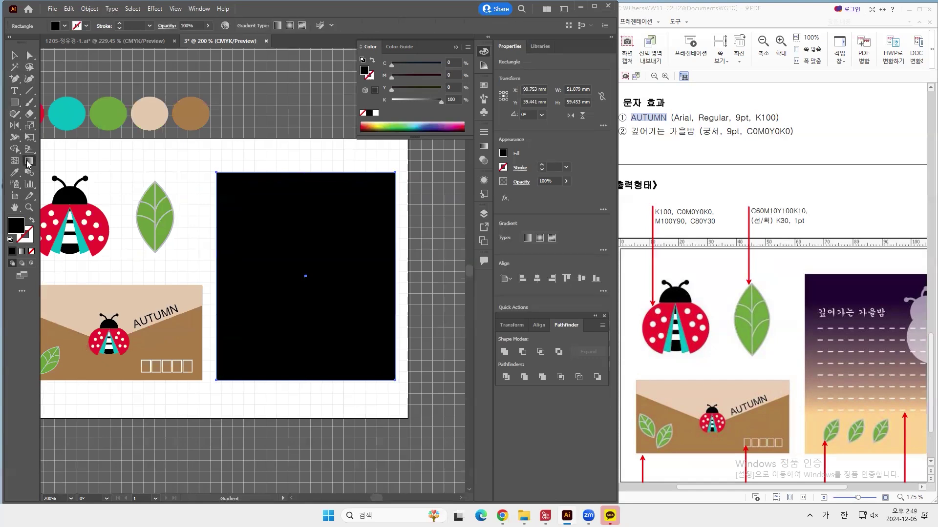
{"action": "left_click", "coordinate": [527, 239]}
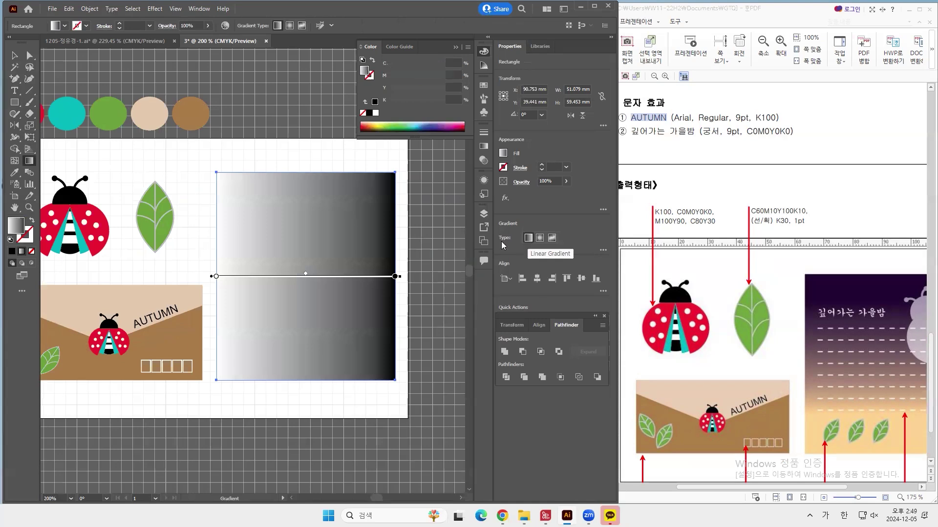
{"action": "mouse_move", "coordinate": [303, 178]}
{"action": "left_mouse_down"}
{"action": "mouse_move", "coordinate": [304, 360]}
{"action": "mouse_move", "coordinate": [315, 375]}
{"action": "left_mouse_up"}
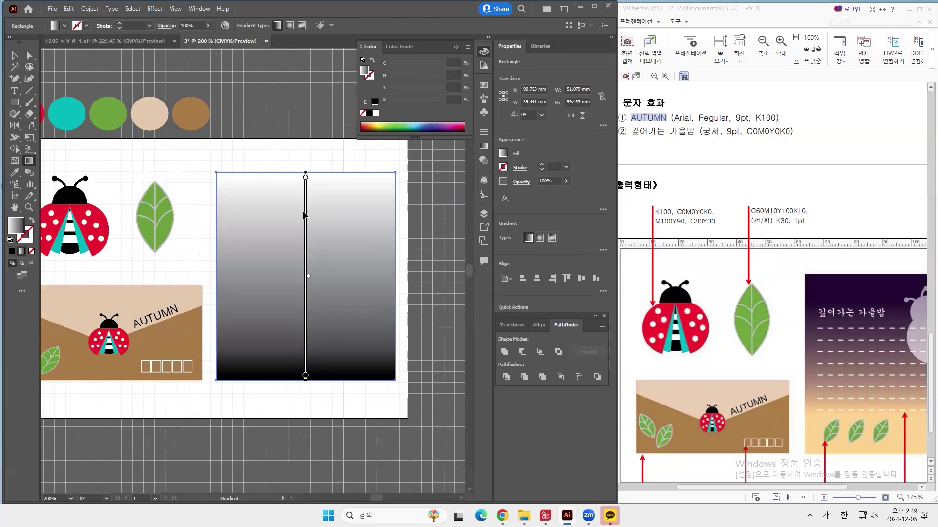
Switch the gradient's upper color stop to CMYK and set it to C80 M90 Y30 K70, as the reference sheet specifies
{"action": "left_click", "coordinate": [306, 178]}
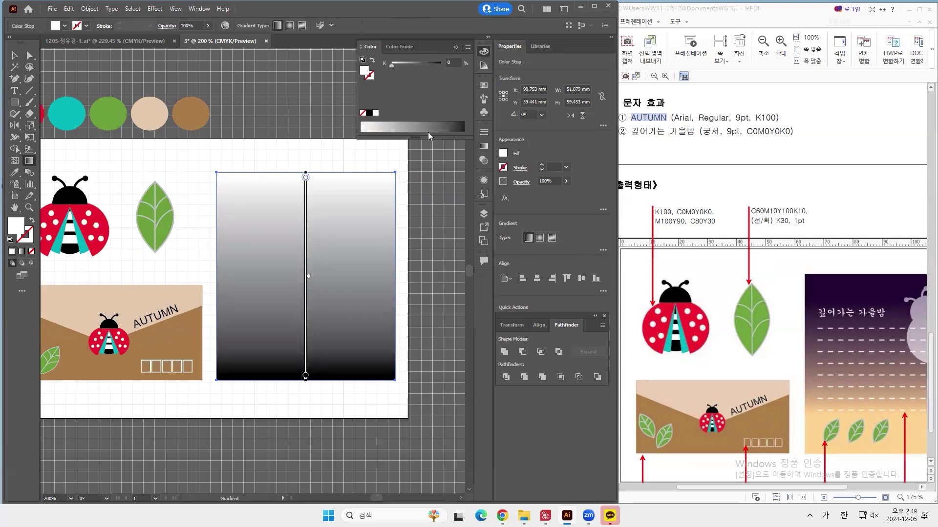
{"action": "left_click", "coordinate": [468, 48]}
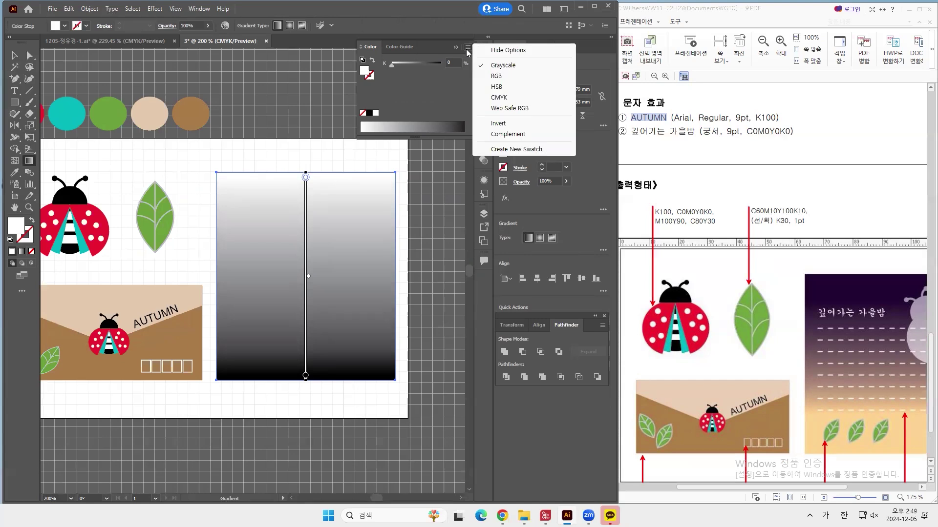
{"action": "left_click", "coordinate": [499, 98]}
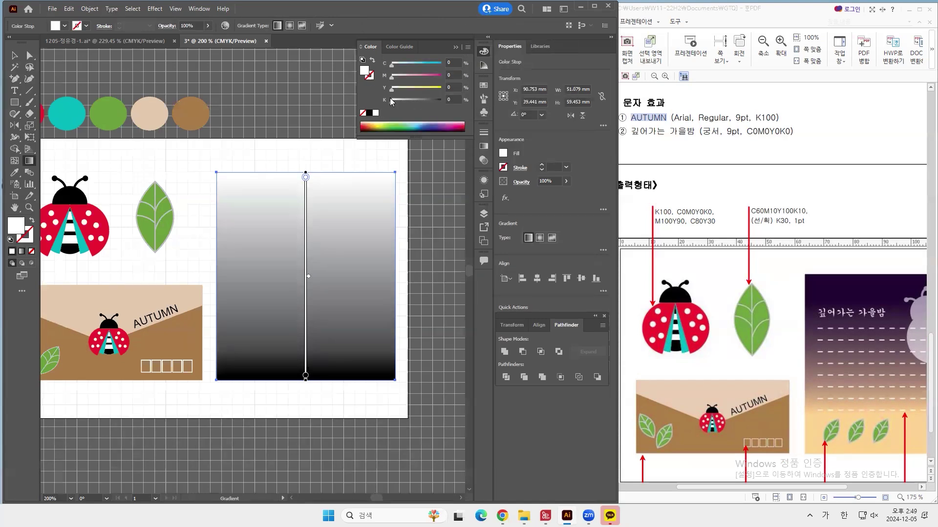
{"action": "scroll", "coordinate": [817, 446], "scroll_direction": "down", "scroll_amount": 3}
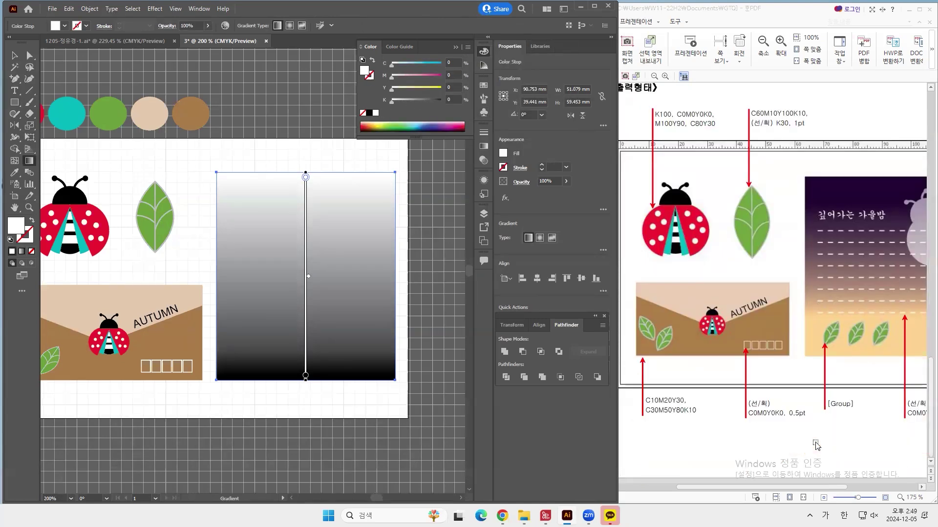
{"action": "left_click_drag", "start_coordinate": [618, 293], "coordinate": [493, 293]}
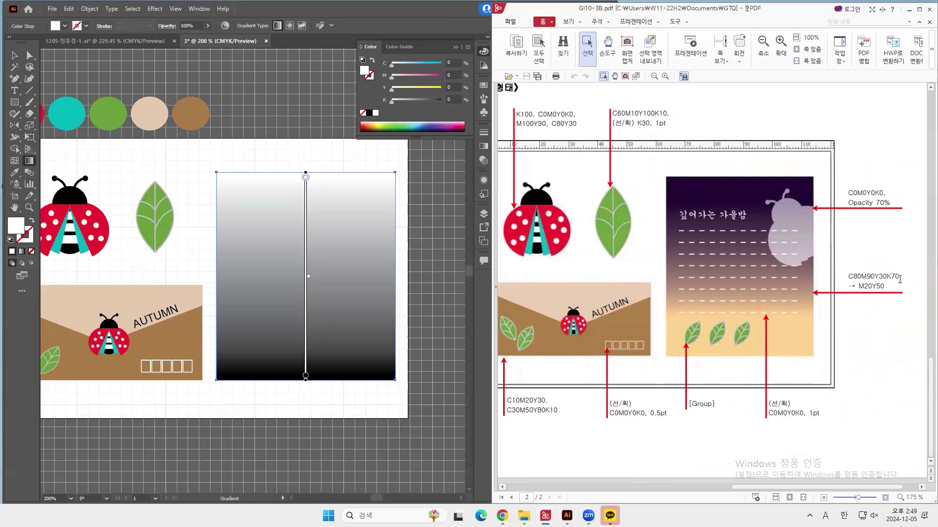
{"action": "left_click", "coordinate": [442, 62]}
{"action": "type", "text": "80"}
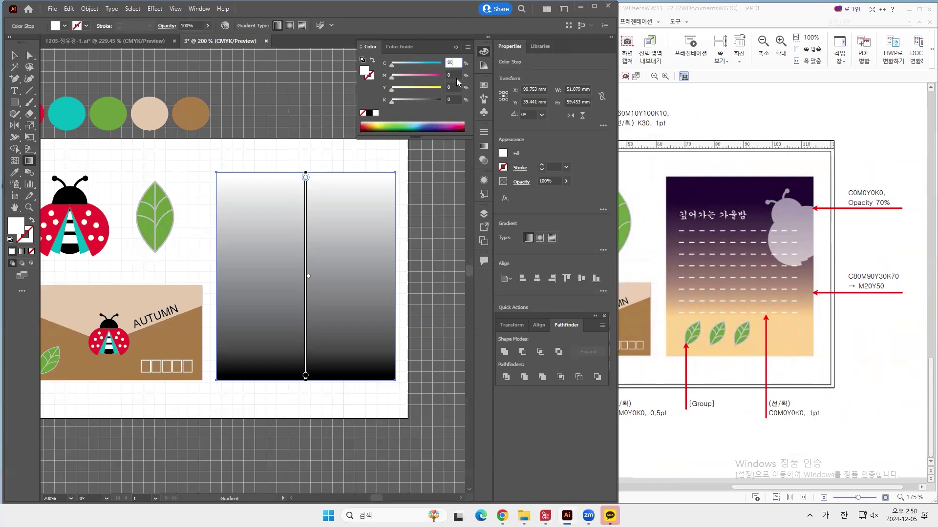
{"action": "key", "text": "Tab"}
{"action": "type", "text": "90"}
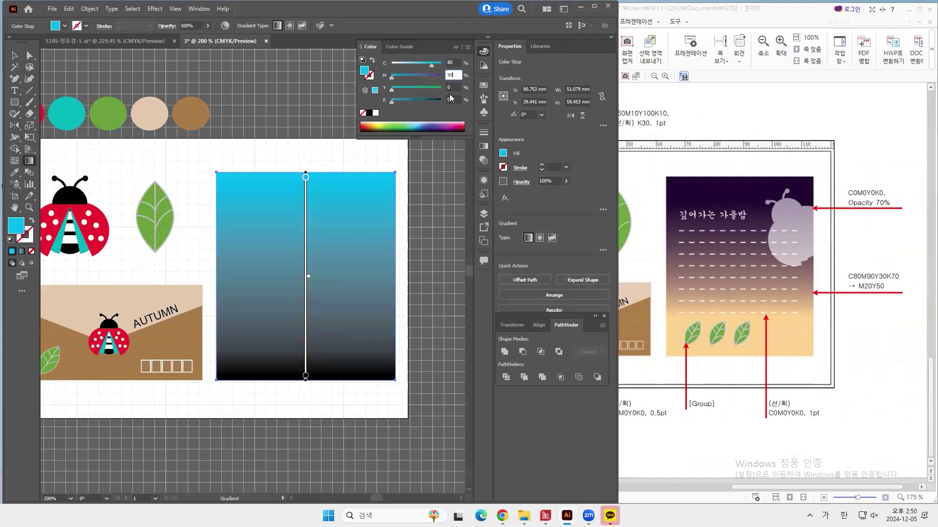
{"action": "key", "text": "Tab"}
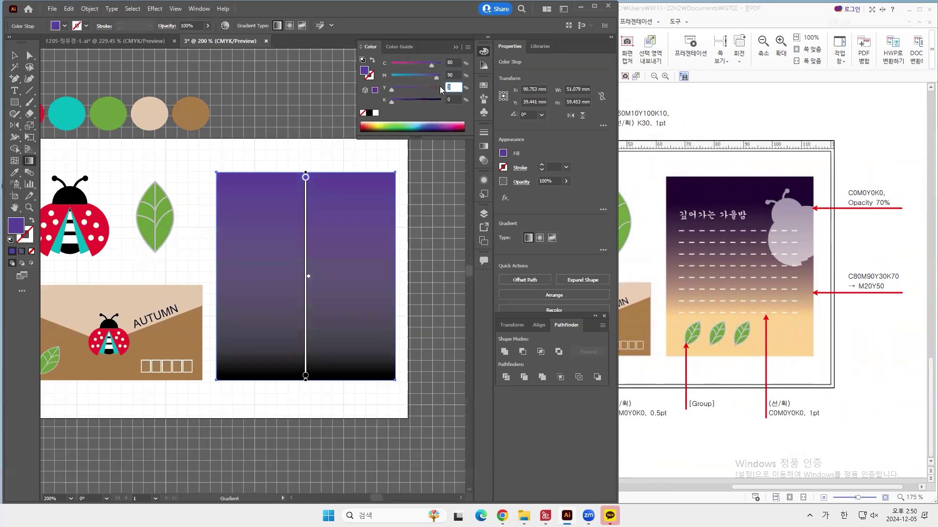
{"action": "type", "text": "30"}
{"action": "key", "text": "Tab"}
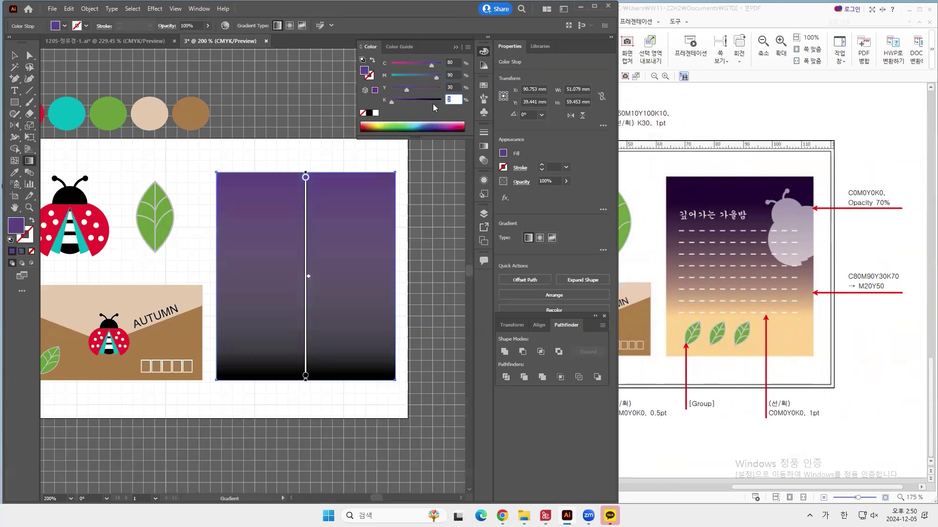
{"action": "key", "text": "Tab"}
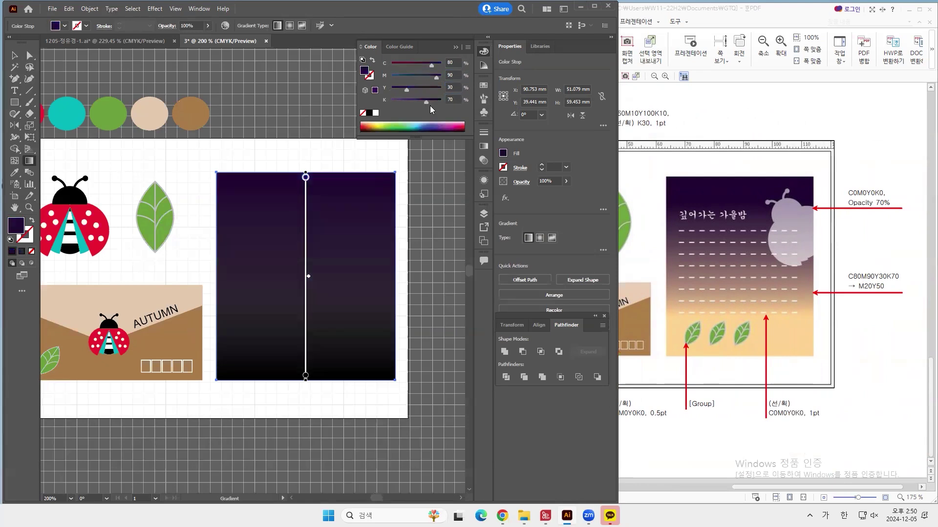
Switch the gradient's lower color stop to CMYK and set it to C0 M20 Y50 K0
{"action": "left_click", "coordinate": [306, 376]}
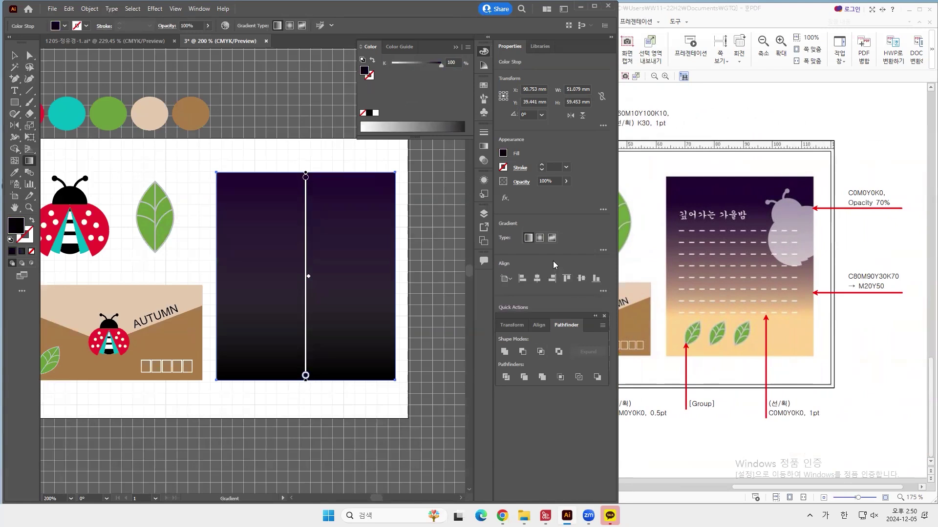
{"action": "left_click", "coordinate": [468, 48]}
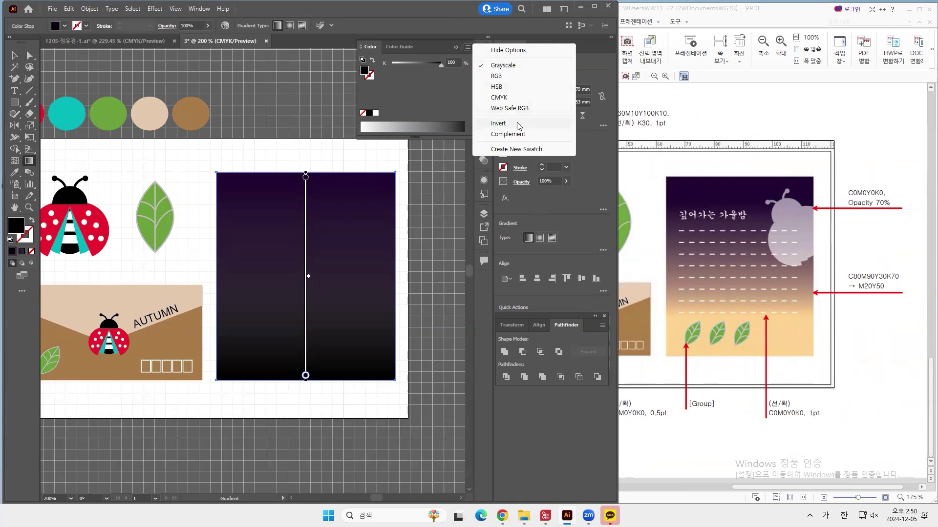
{"action": "left_click", "coordinate": [510, 97]}
{"action": "left_click", "coordinate": [454, 76]}
{"action": "type", "text": "20"}
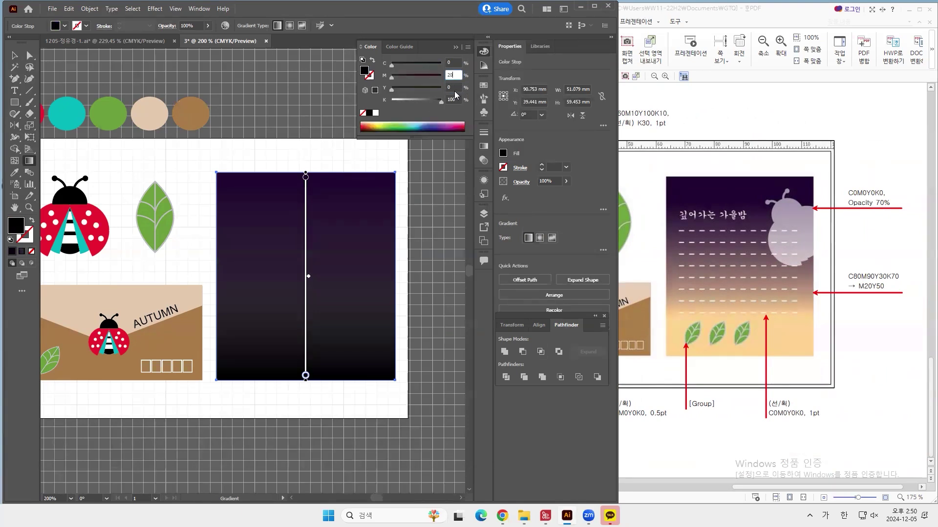
{"action": "key", "text": "Tab"}
{"action": "type", "text": "50"}
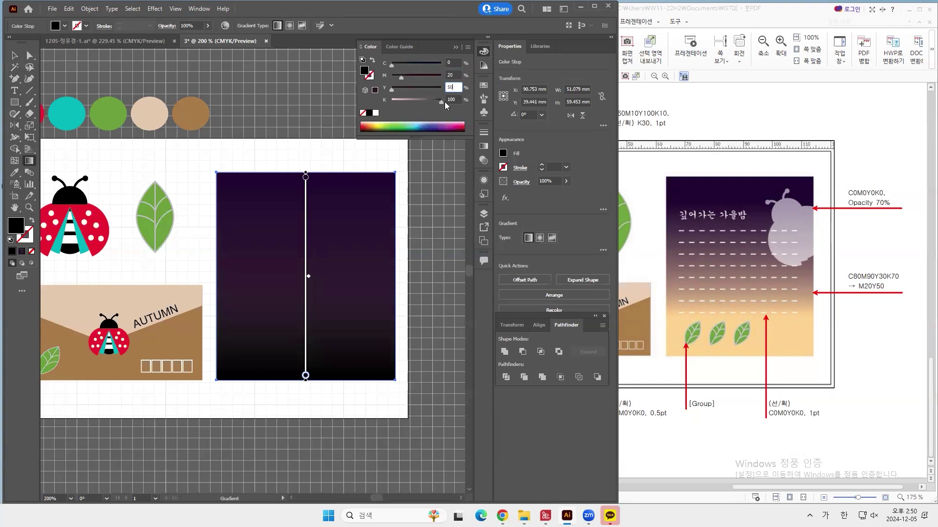
{"action": "left_click_drag", "start_coordinate": [442, 102], "coordinate": [393, 101]}
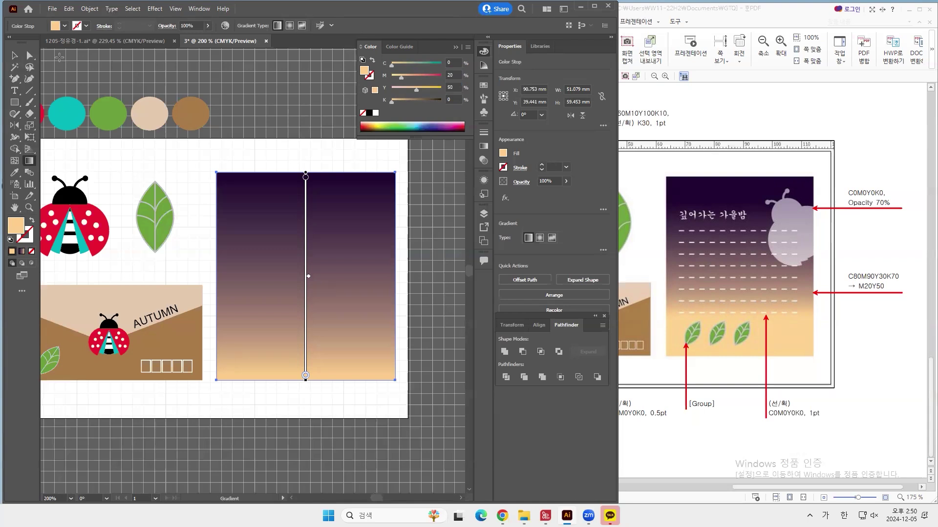
Move the gradient's lower color stop and its midpoint slightly upward to widen the light area, and deselect the rectangle
{"action": "mouse_move", "coordinate": [306, 376]}
{"action": "left_mouse_down"}
{"action": "mouse_move", "coordinate": [306, 344]}
{"action": "mouse_move", "coordinate": [306, 364]}
{"action": "left_mouse_up"}
{"action": "left_click_drag", "start_coordinate": [309, 272], "coordinate": [309, 257]}
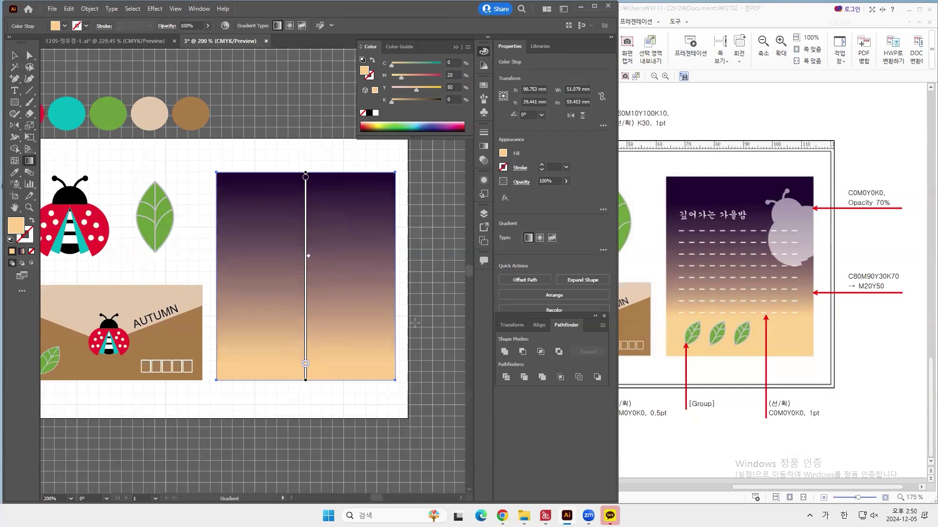
{"action": "left_click", "coordinate": [18, 56]}
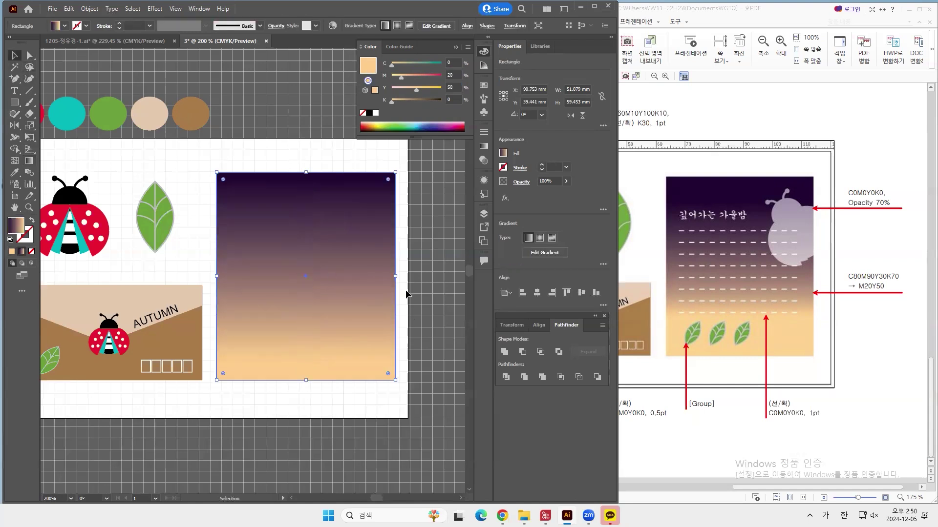
{"action": "left_click", "coordinate": [423, 316]}
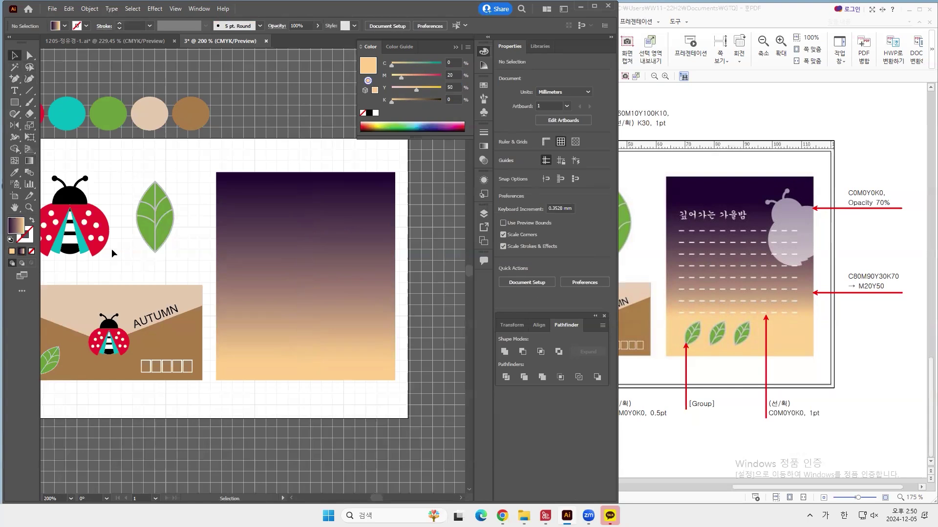
Duplicate the large ladybug and place the copy above the gradient rectangle, overlapping the artboard's upper edge
{"action": "left_click_drag", "start_coordinate": [113, 250], "coordinate": [134, 248]}
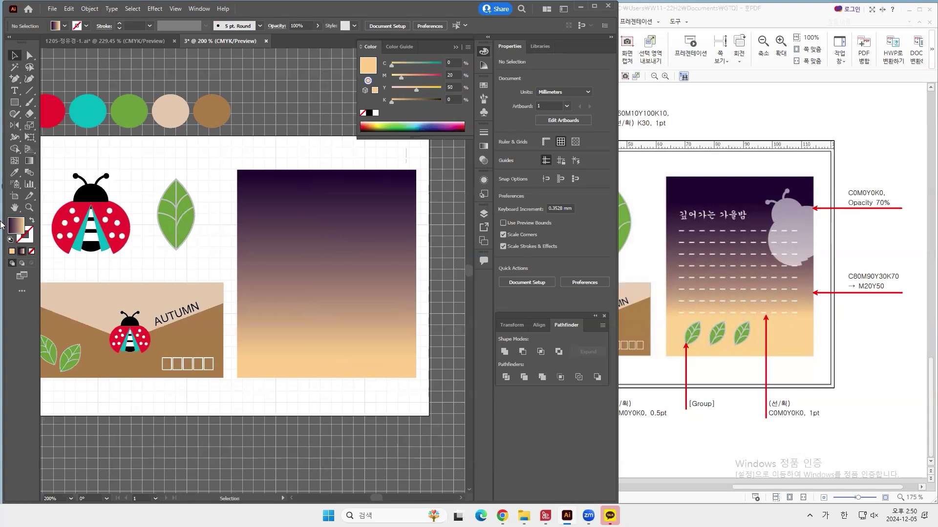
{"action": "left_click_drag", "start_coordinate": [60, 162], "coordinate": [124, 260]}
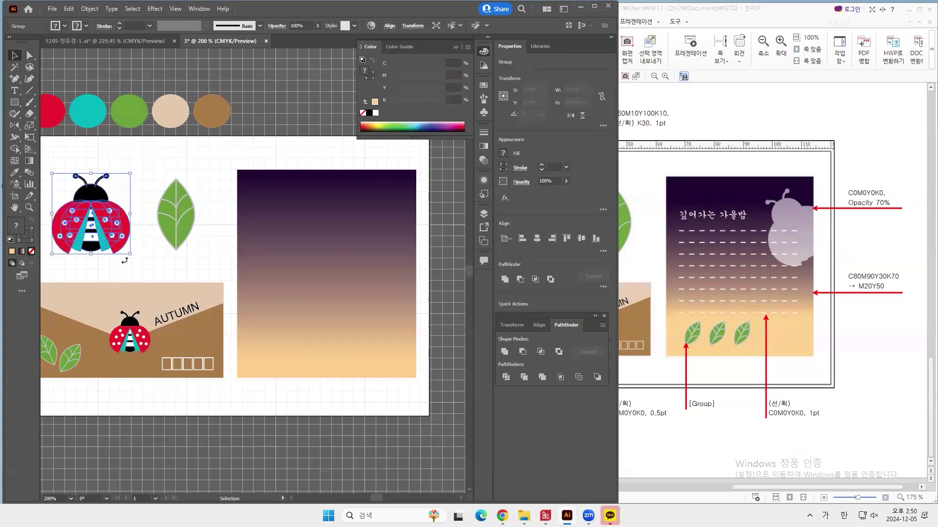
{"action": "left_click_drag", "start_coordinate": [71, 223], "coordinate": [347, 247]}
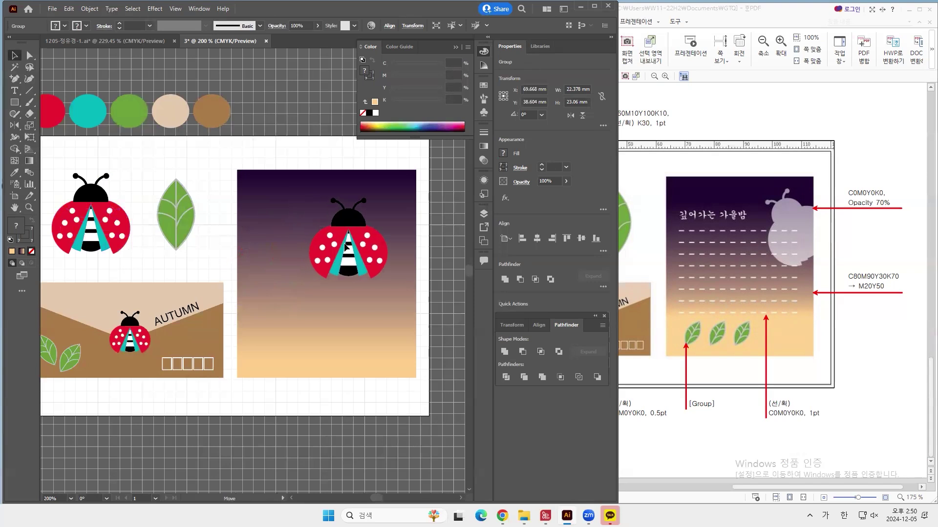
{"action": "left_click_drag", "start_coordinate": [420, 265], "coordinate": [347, 282]}
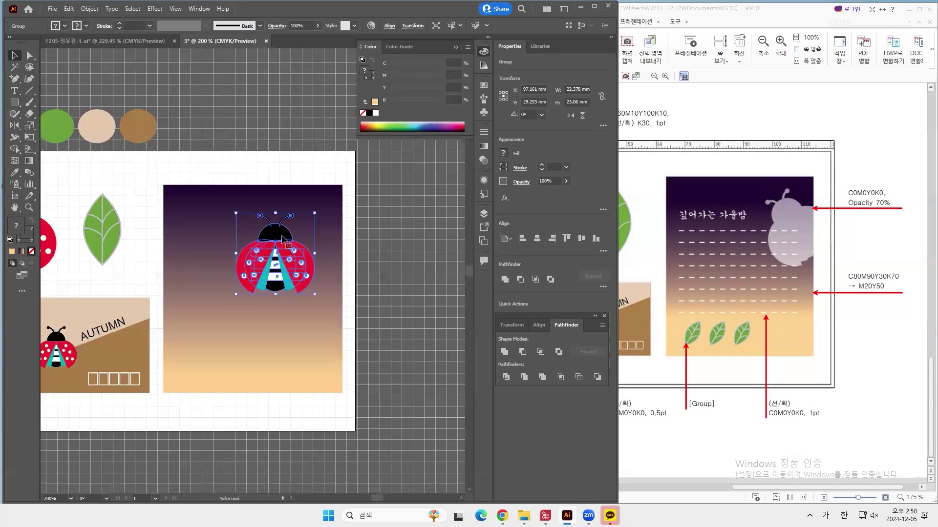
{"action": "left_click_drag", "start_coordinate": [287, 253], "coordinate": [270, 125]}
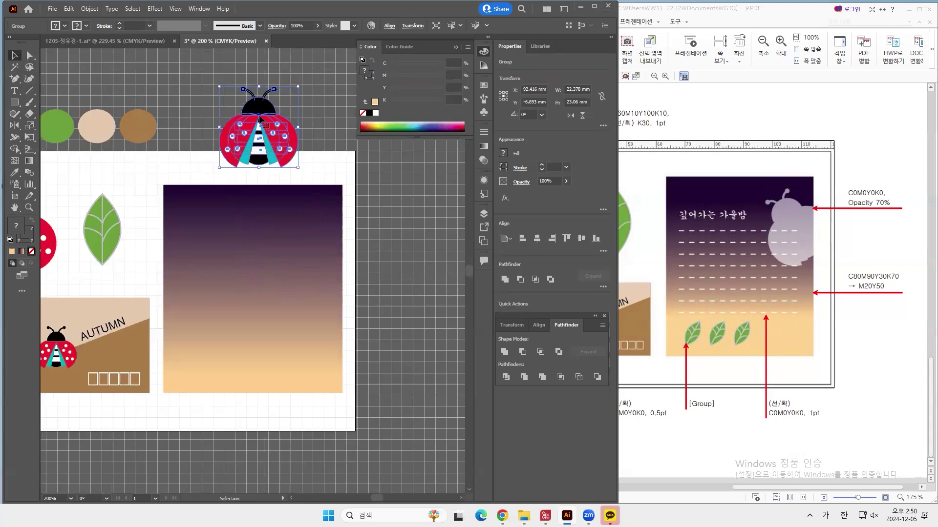
Try to unite the grouped ladybug copy into a single silhouette, and undo the unite
{"action": "left_click", "coordinate": [250, 73]}
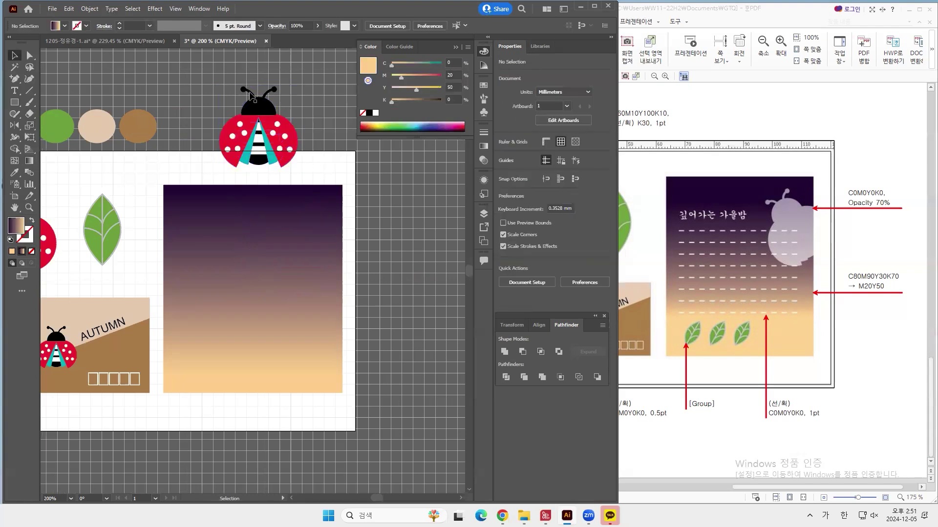
{"action": "left_click", "coordinate": [256, 102]}
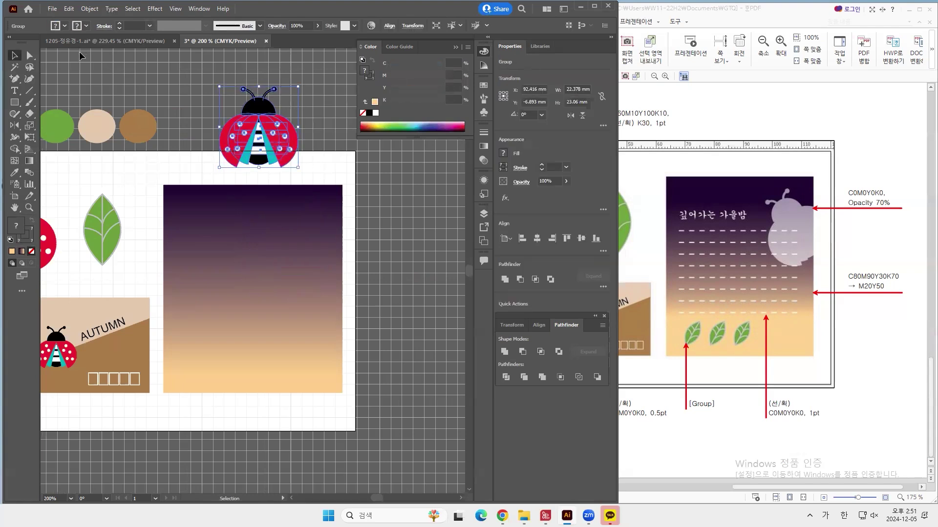
{"action": "left_click", "coordinate": [29, 55]}
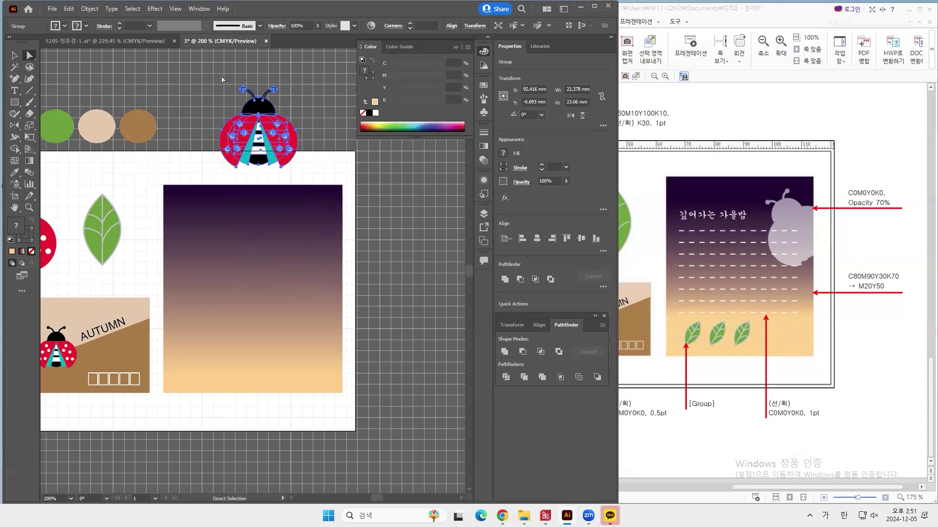
{"action": "key", "text": "v"}
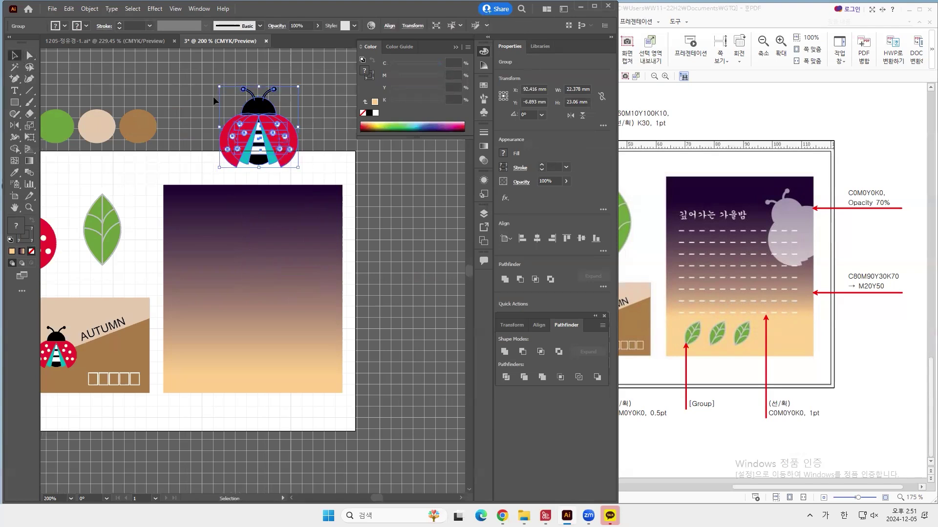
{"action": "left_click", "coordinate": [193, 95]}
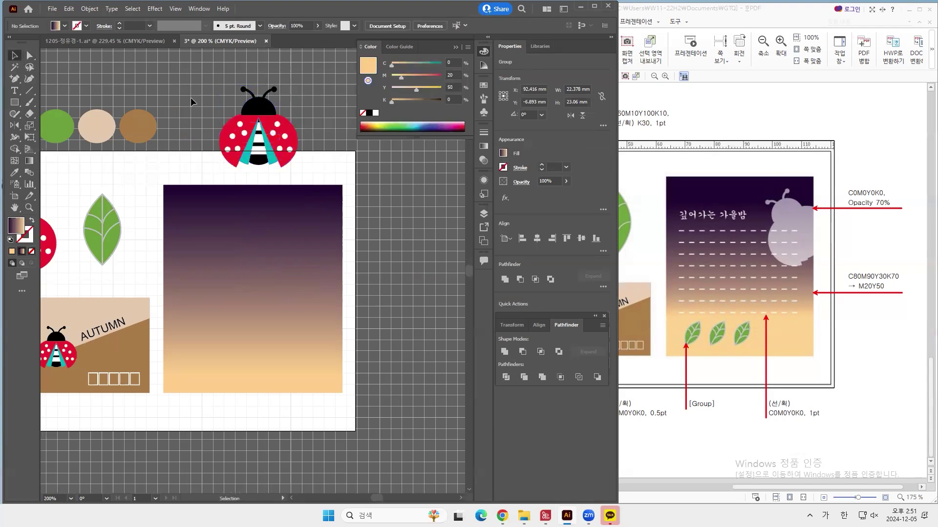
{"action": "left_click", "coordinate": [281, 154]}
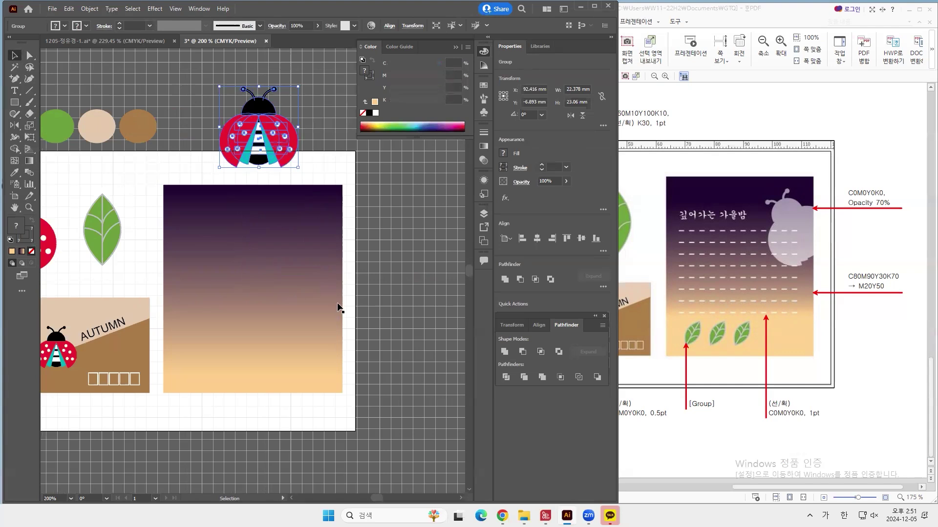
{"action": "left_click", "coordinate": [505, 280]}
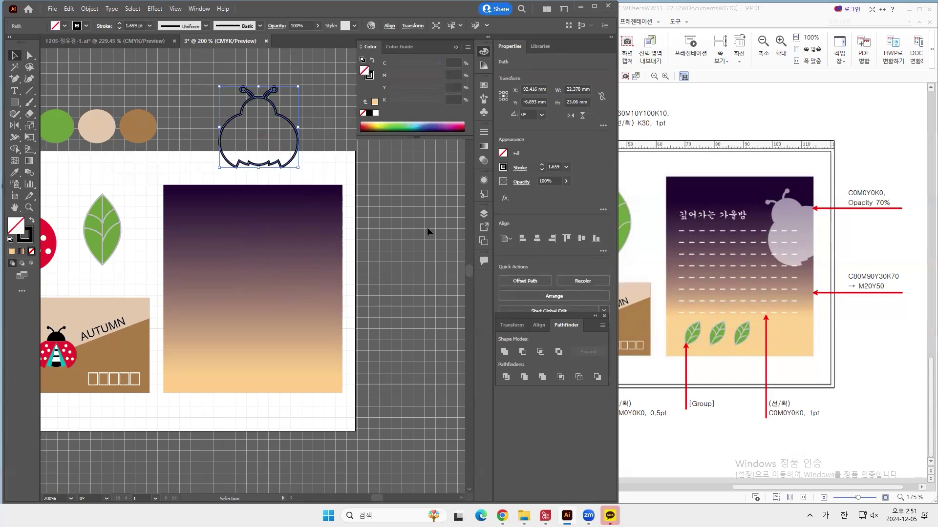
{"action": "key", "text": "a"}
{"action": "key", "text": "ctrl+z"}
{"action": "key", "text": "v"}
{"action": "left_click", "coordinate": [298, 124]}
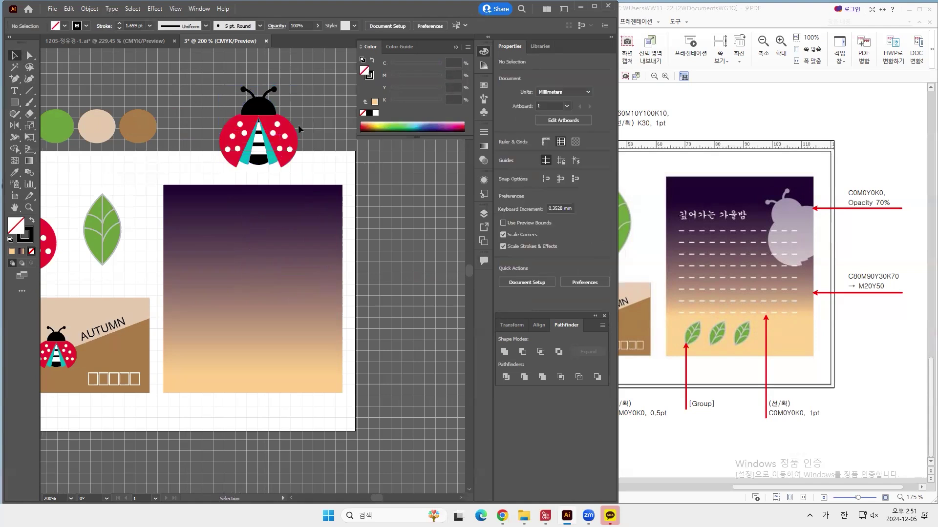
{"action": "key", "text": "a"}
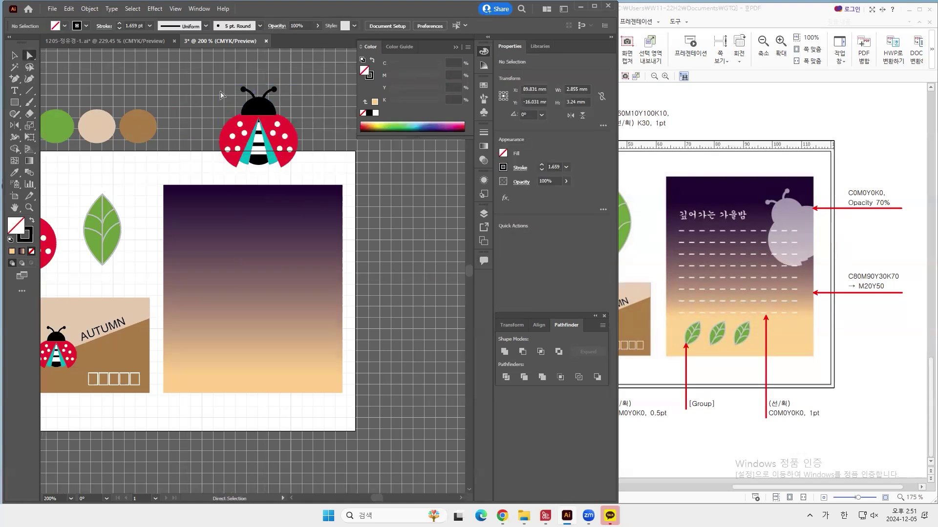
Select the ladybug copy's shapes except its two antenna strokes and unite them into one silhouette
{"action": "key", "text": "v"}
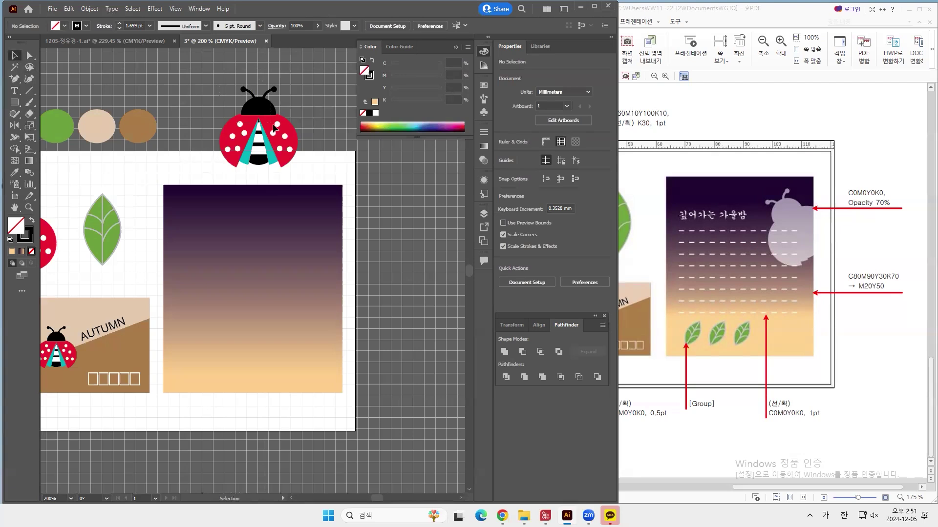
{"action": "left_click", "coordinate": [292, 159]}
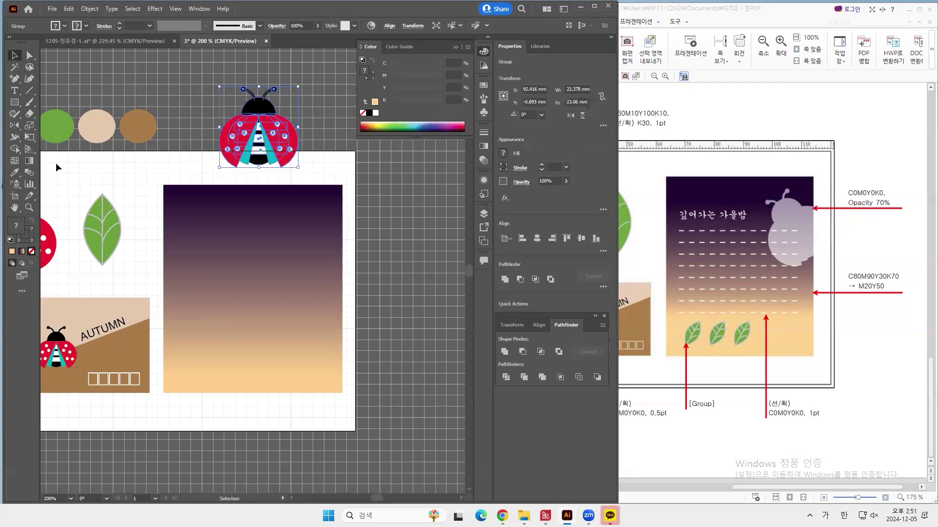
{"action": "left_click", "coordinate": [30, 56]}
{"action": "key", "text": "ctrl"}
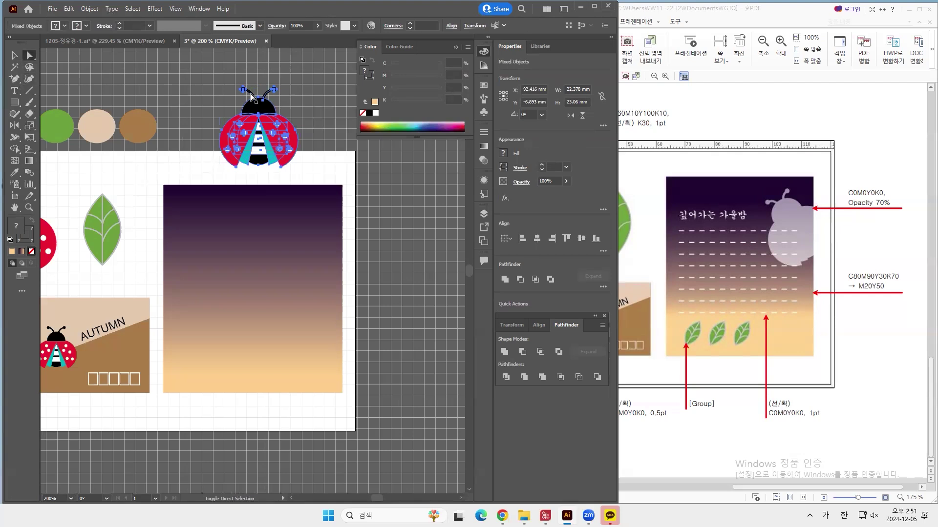
{"action": "left_click", "coordinate": [271, 98], "text": "shift"}
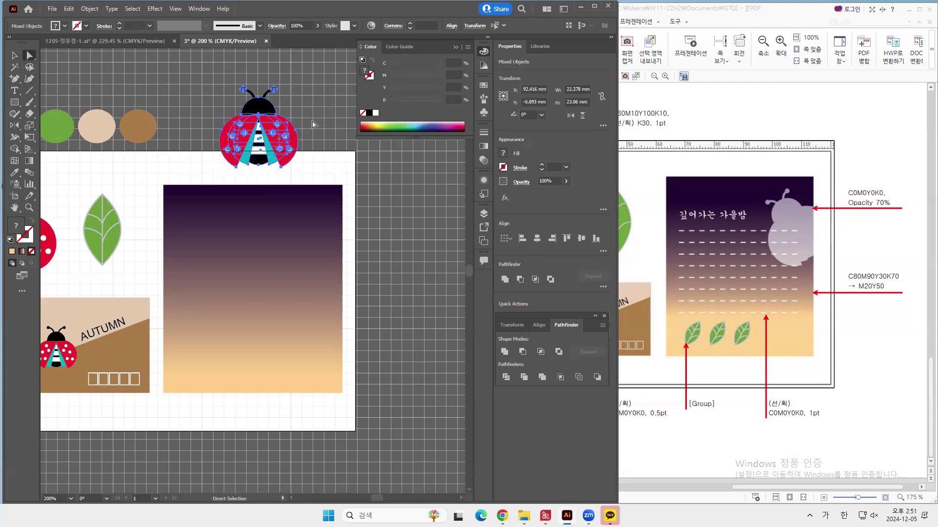
{"action": "left_click", "coordinate": [512, 278]}
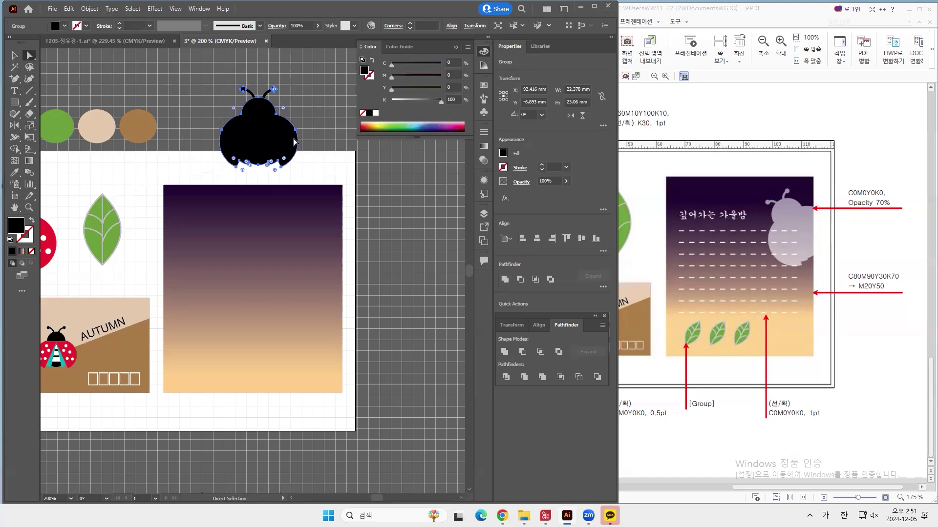
Fill the united ladybug silhouette with white and set its opacity to 70%
{"action": "left_click", "coordinate": [375, 113]}
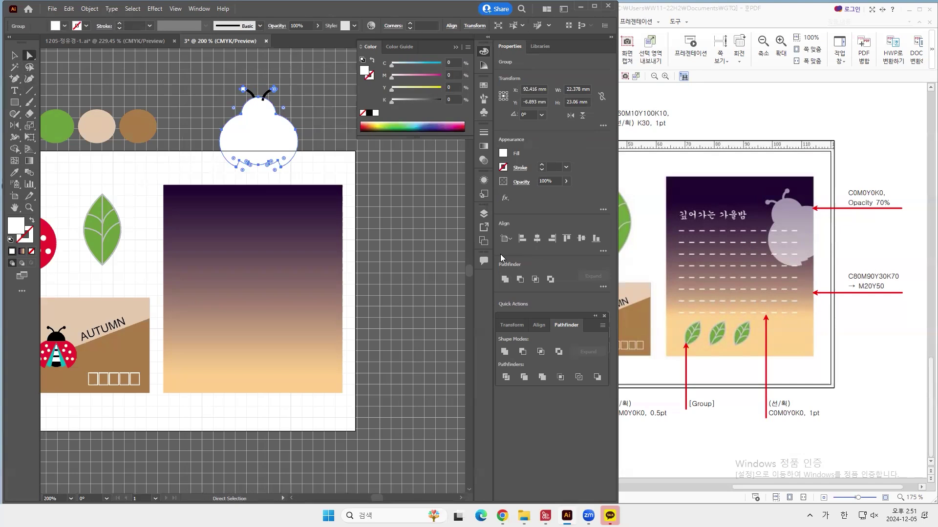
{"action": "left_click", "coordinate": [540, 181]}
{"action": "type", "text": "70"}
{"action": "key", "text": "Return"}
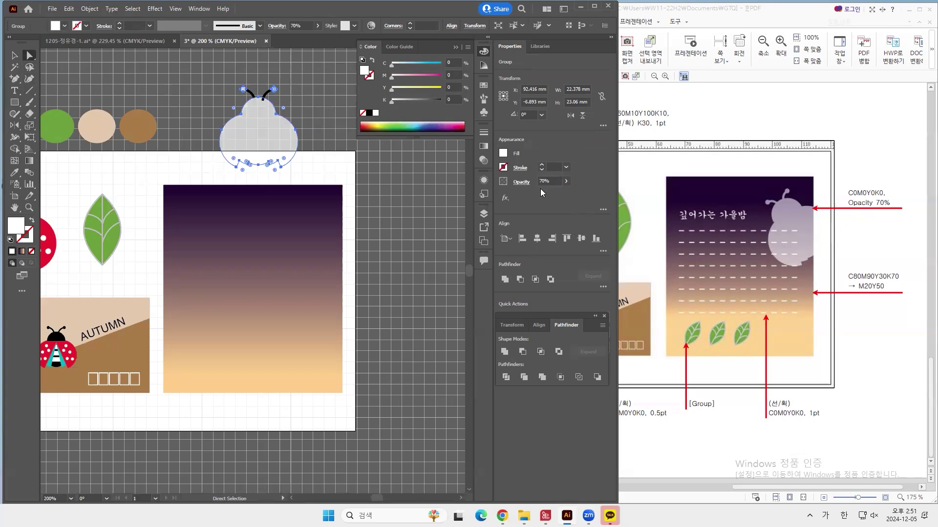
Change the stroke of the silhouette's right antenna to white
{"action": "left_click", "coordinate": [265, 97]}
{"action": "left_click", "coordinate": [29, 208]}
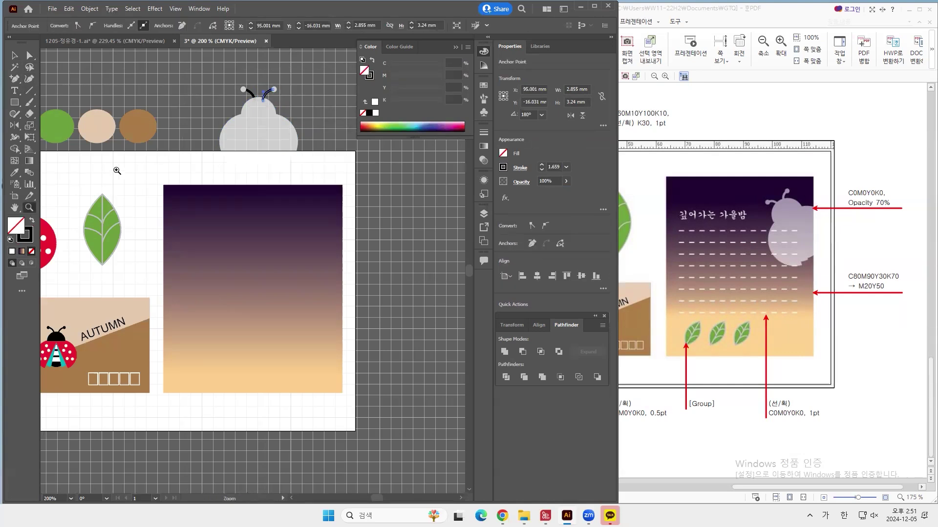
{"action": "left_click", "coordinate": [239, 98]}
{"action": "left_click", "coordinate": [262, 277]}
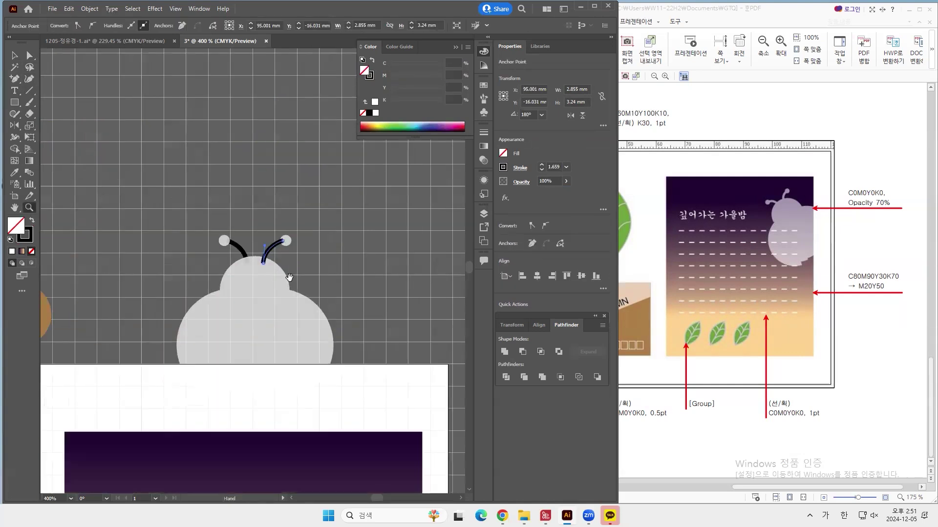
{"action": "left_click_drag", "start_coordinate": [273, 273], "coordinate": [256, 227]}
{"action": "left_click", "coordinate": [250, 215]}
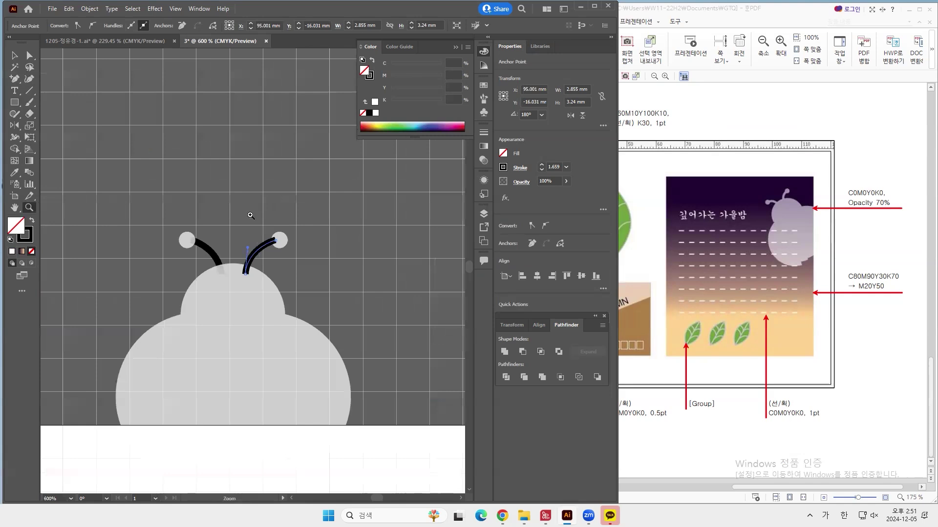
{"action": "left_click", "coordinate": [232, 254]}
{"action": "scroll", "coordinate": [244, 274], "scroll_direction": "down", "scroll_amount": 3}
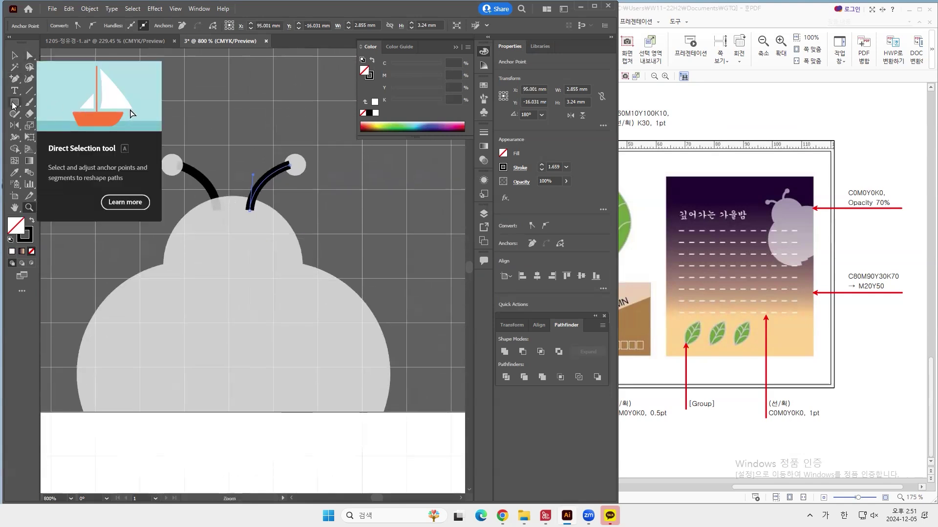
{"action": "left_click", "coordinate": [15, 56]}
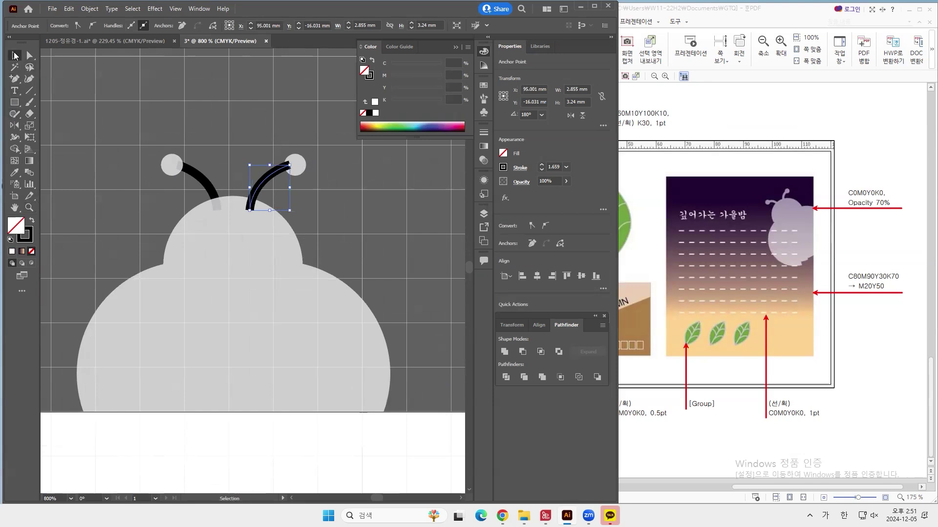
{"action": "left_click", "coordinate": [30, 56]}
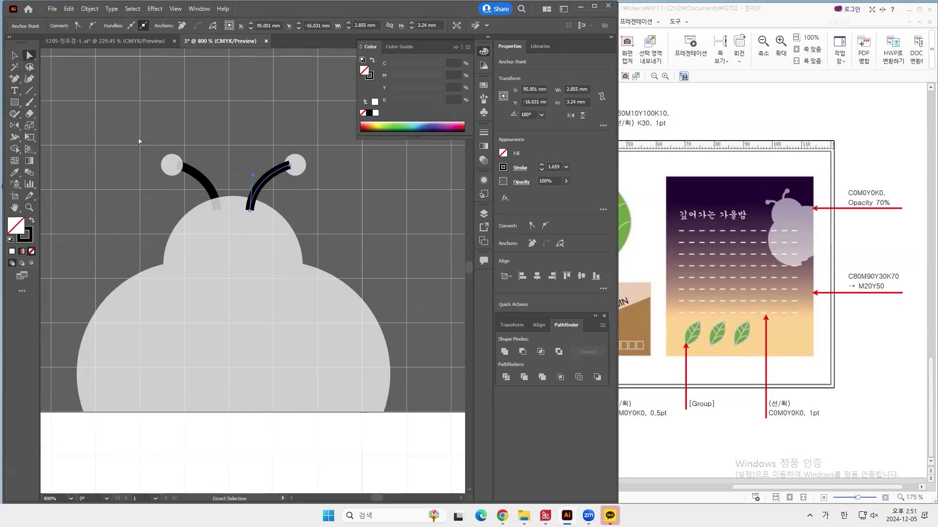
{"action": "left_click", "coordinate": [204, 184], "text": "shift"}
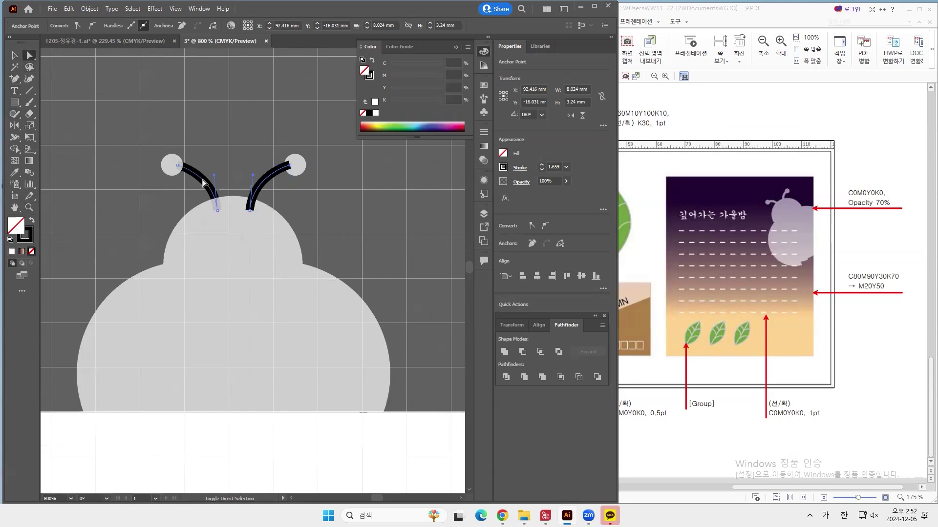
{"action": "left_click", "coordinate": [204, 184], "text": "shift"}
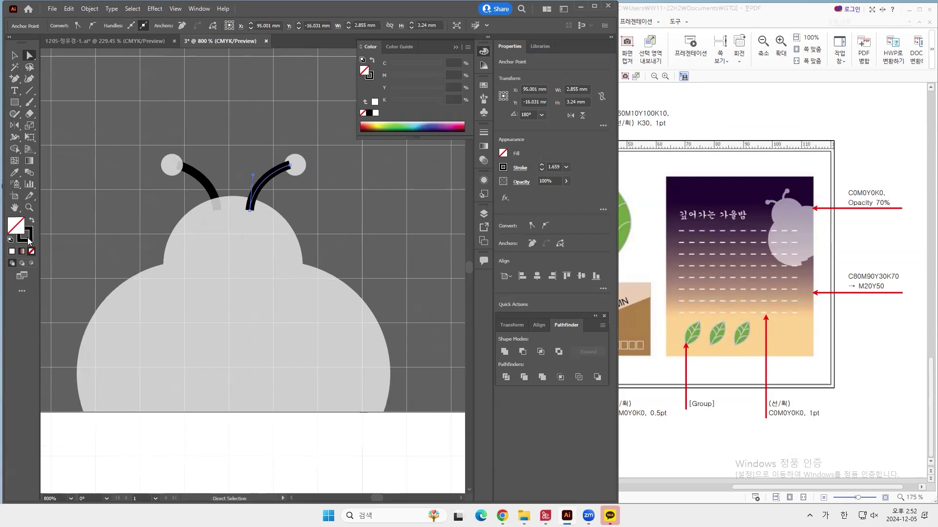
{"action": "left_click", "coordinate": [376, 113]}
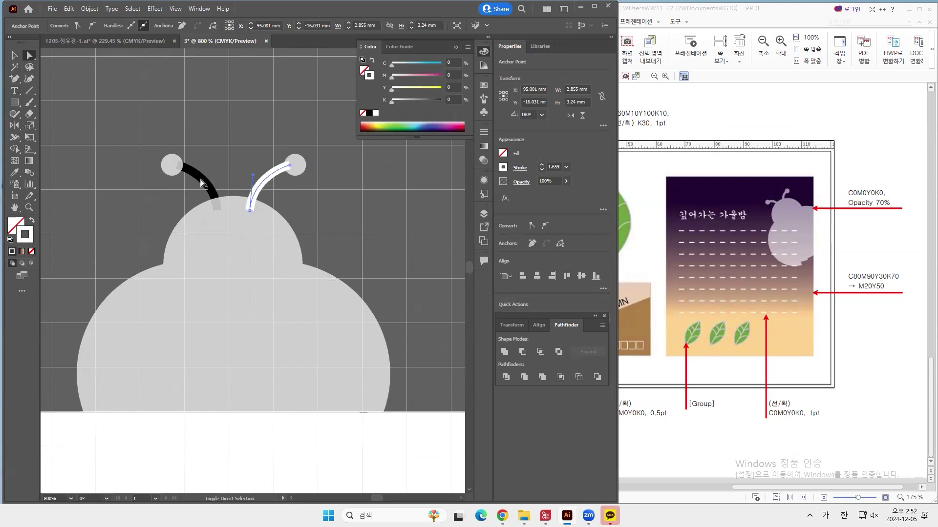
Give the left antenna a white stroke as well, set both antennae to 70% opacity, and deselect them
{"action": "left_click", "coordinate": [226, 179], "text": "shift"}
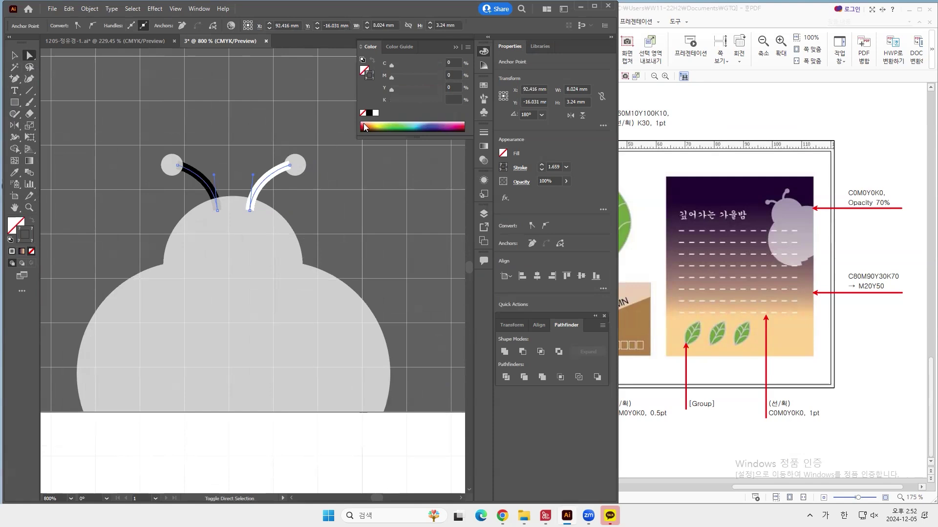
{"action": "left_click", "coordinate": [375, 113]}
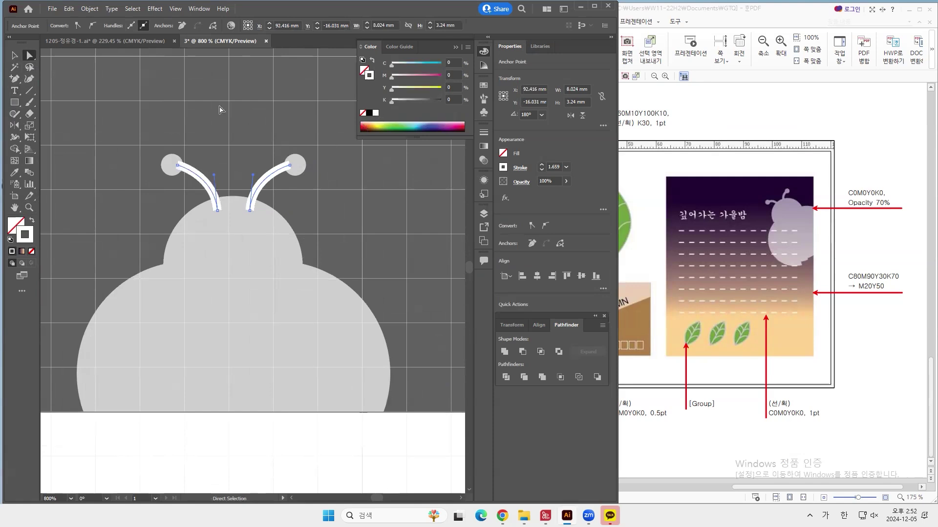
{"action": "left_click", "coordinate": [548, 181]}
{"action": "type", "text": "70"}
{"action": "key", "text": "Return"}
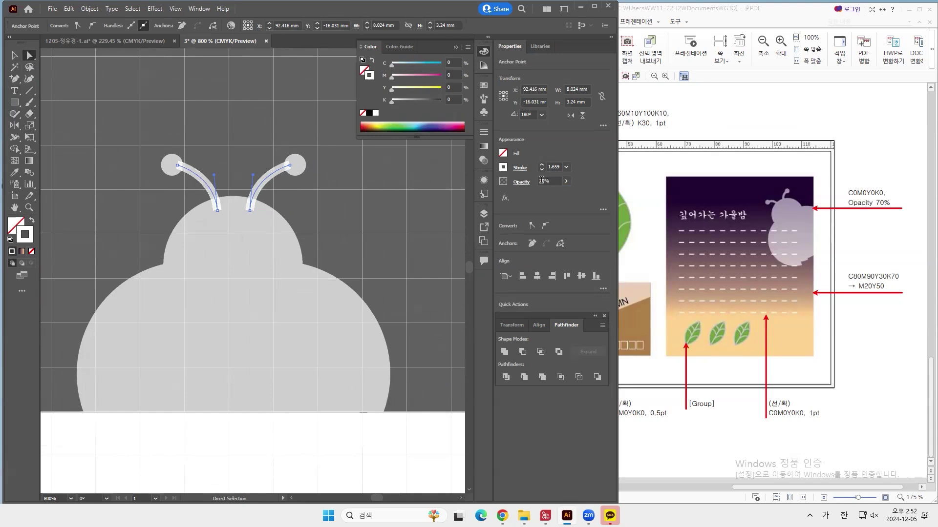
{"action": "left_click", "coordinate": [240, 154]}
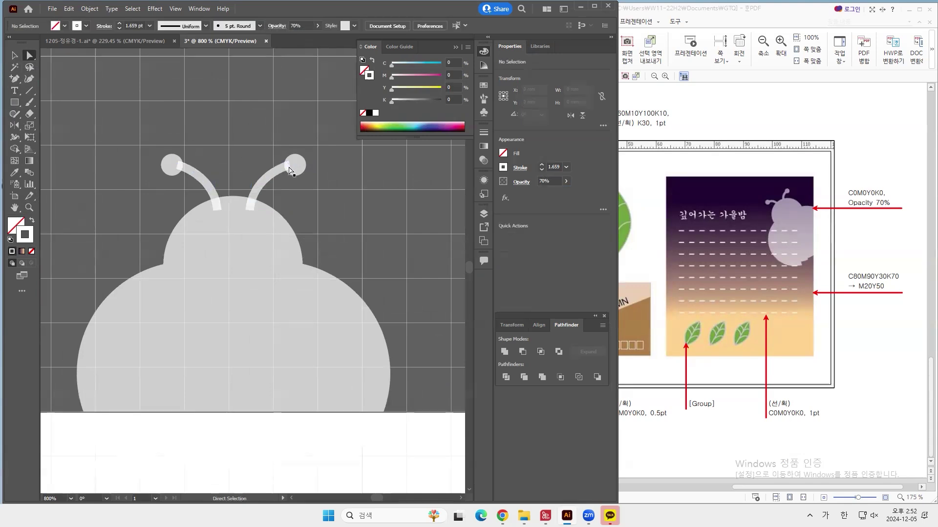
Pull the right antenna's outer anchor point back to the edge of its ball to remove the overlap
{"action": "left_click", "coordinate": [30, 207]}
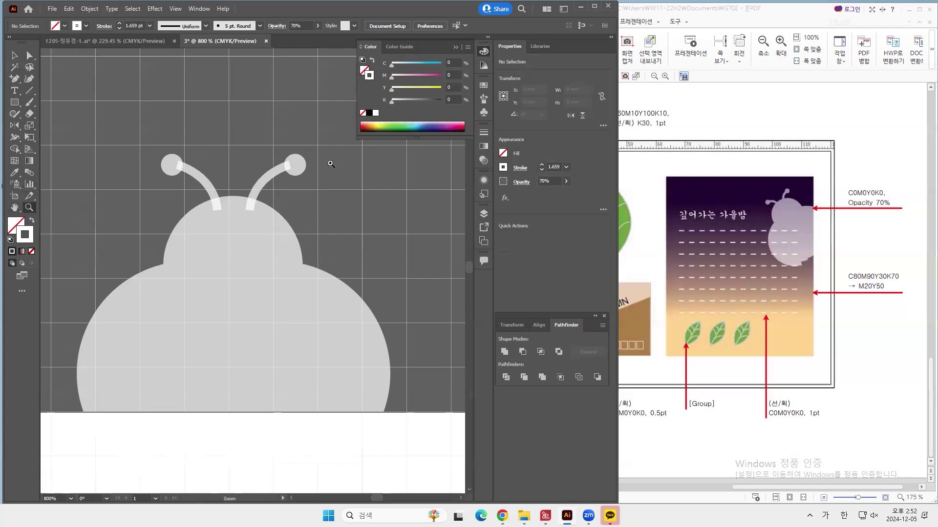
{"action": "left_click", "coordinate": [288, 180]}
{"action": "left_click", "coordinate": [248, 282]}
{"action": "left_click_drag", "start_coordinate": [248, 281], "coordinate": [288, 161]}
{"action": "left_click", "coordinate": [29, 55]}
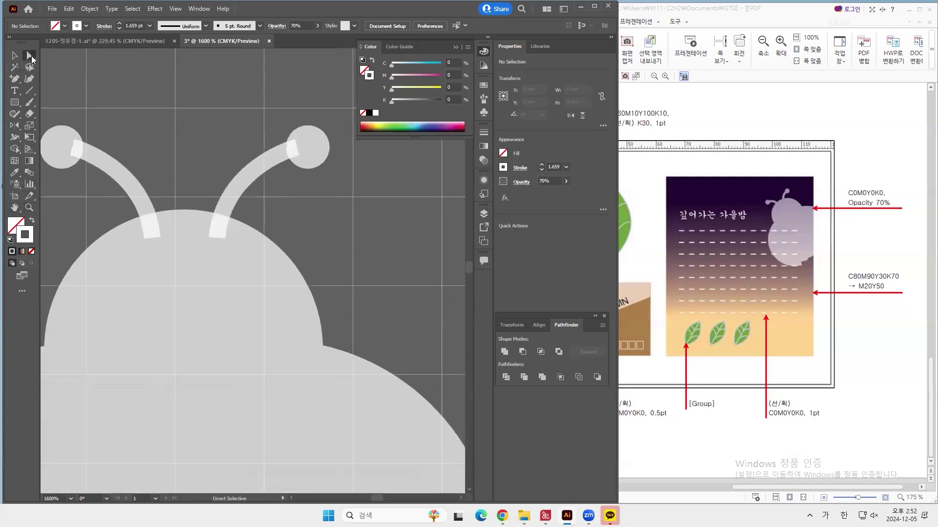
{"action": "left_click", "coordinate": [297, 147]}
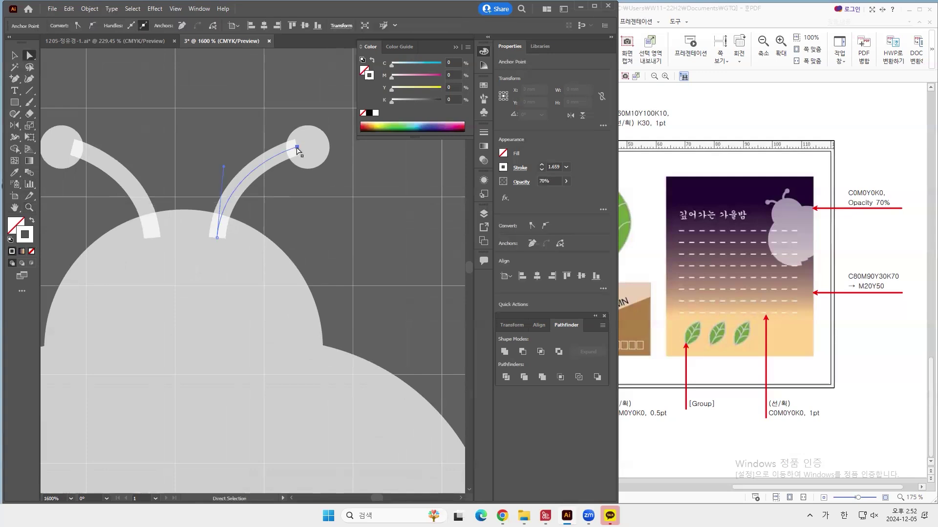
{"action": "left_click_drag", "start_coordinate": [293, 149], "coordinate": [285, 152]}
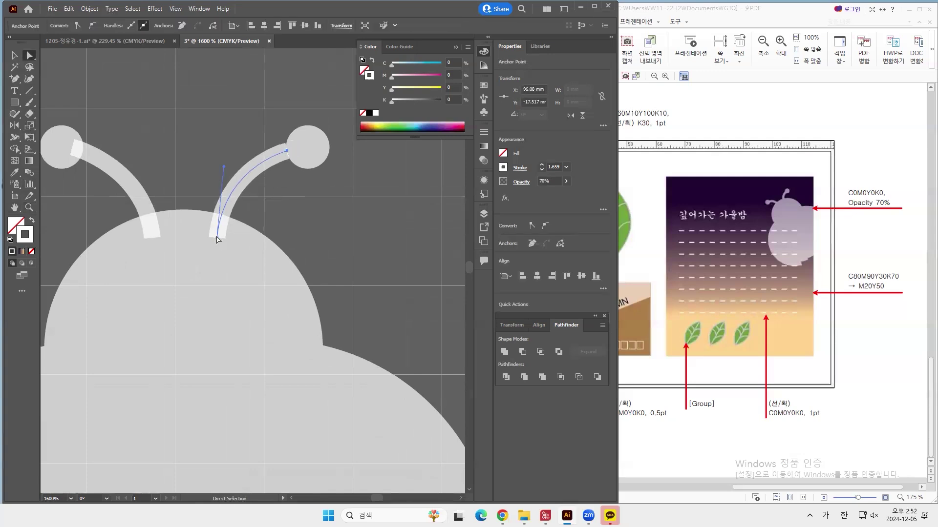
Pull the remaining overlapping ends of both antennae back to the outlines of the head and ball, and deselect
{"action": "left_click", "coordinate": [220, 219]}
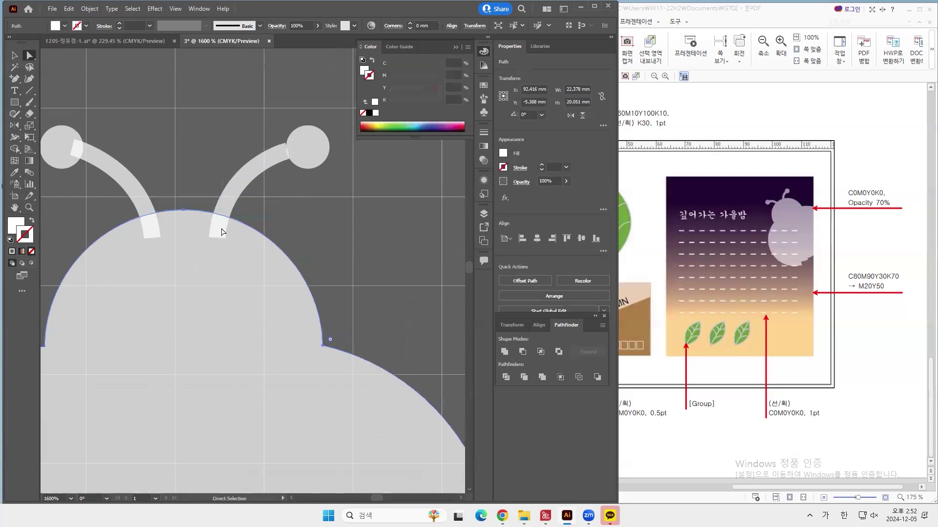
{"action": "left_click", "coordinate": [217, 238]}
{"action": "left_click_drag", "start_coordinate": [217, 238], "coordinate": [216, 212]}
{"action": "left_click", "coordinate": [153, 239]}
{"action": "left_click_drag", "start_coordinate": [152, 239], "coordinate": [152, 212]}
{"action": "left_click", "coordinate": [275, 227]}
Move the ladybug silhouette onto the upper right area of the gradient rectangle, slightly overlapping its right edge
{"action": "left_click", "coordinate": [30, 208]}
{"action": "left_click", "coordinate": [191, 265], "text": "alt"}
{"action": "left_click", "coordinate": [247, 284], "text": "alt"}
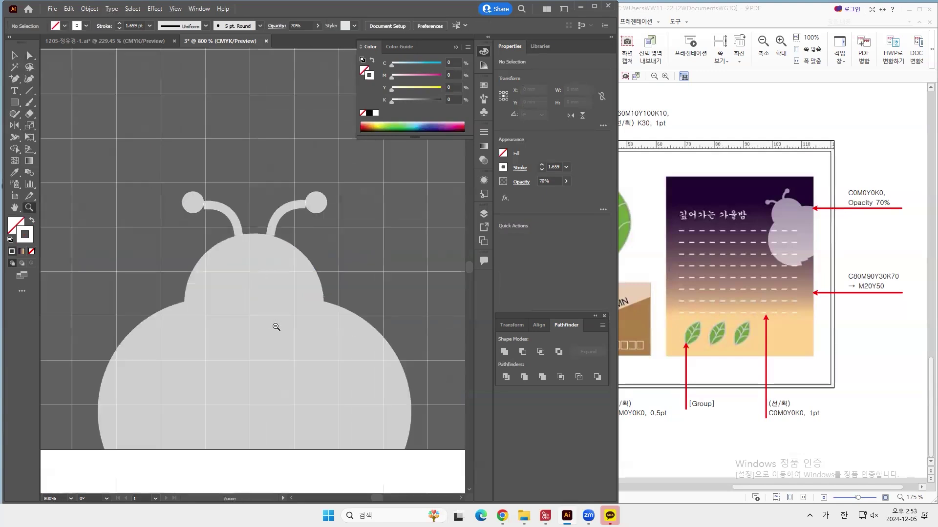
{"action": "left_click", "coordinate": [275, 327], "text": "alt"}
{"action": "left_click", "coordinate": [275, 326], "text": "alt"}
{"action": "scroll", "coordinate": [251, 203], "scroll_direction": "down", "scroll_amount": 3}
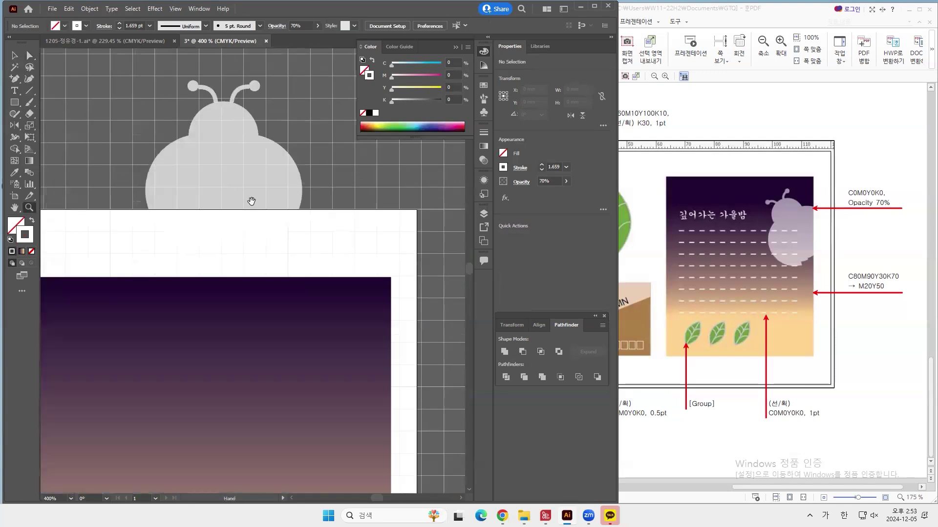
{"action": "left_click", "coordinate": [14, 57]}
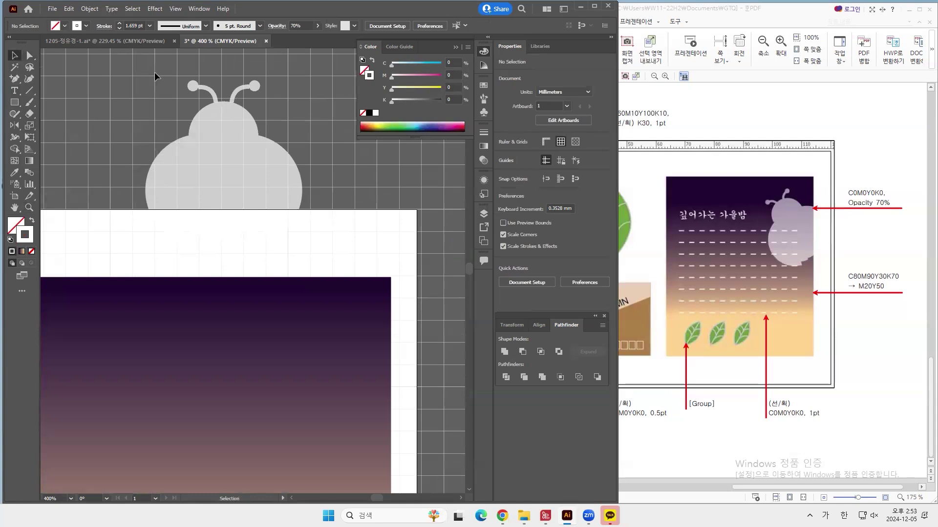
{"action": "left_click", "coordinate": [288, 222]}
{"action": "left_click_drag", "start_coordinate": [255, 216], "coordinate": [350, 444]}
{"action": "scroll", "coordinate": [309, 367], "scroll_direction": "down", "scroll_amount": 3}
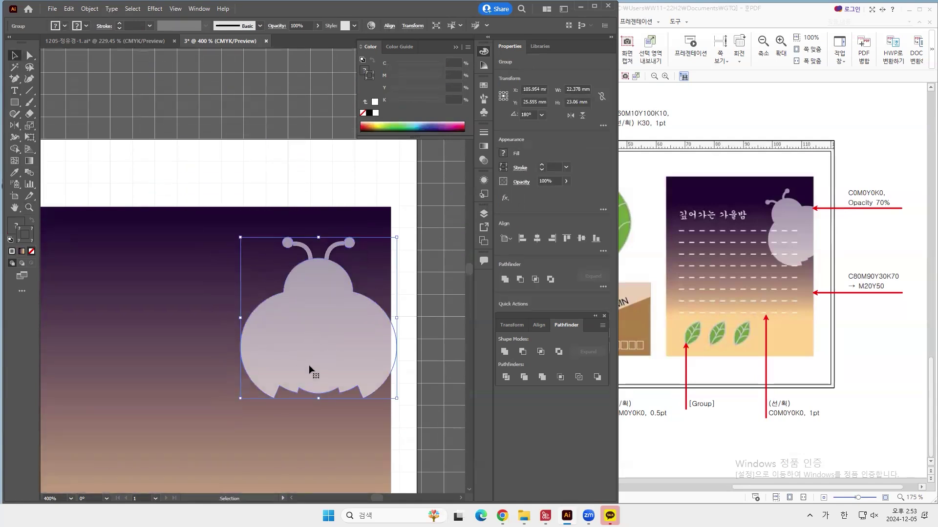
Rotate the ladybug silhouette counterclockwise so its head tilts to the upper left, and adjust its position over the rectangle's right edge
{"action": "left_click_drag", "start_coordinate": [401, 381], "coordinate": [368, 313]}
{"action": "key", "text": "ctrl+z"}
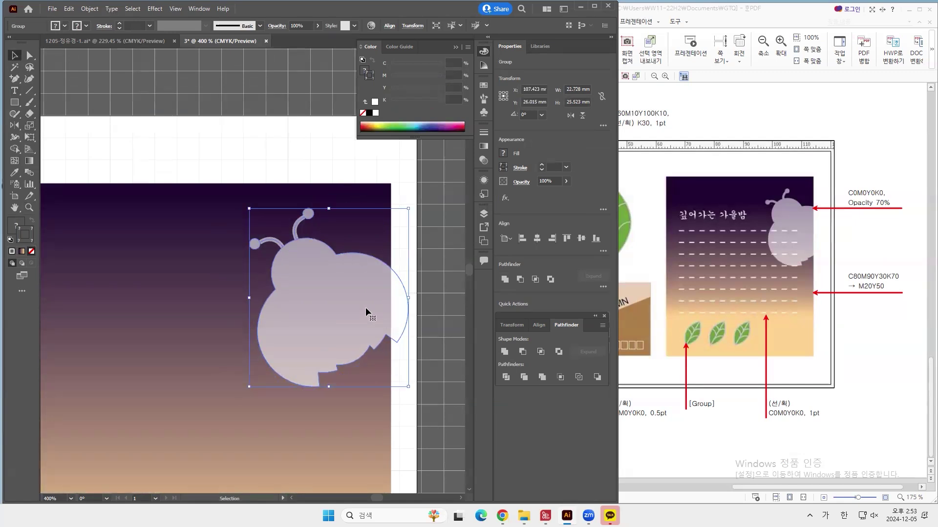
{"action": "key", "text": "ctrl+z"}
{"action": "key", "text": "ctrl+z"}
{"action": "key", "text": "ctrl+z"}
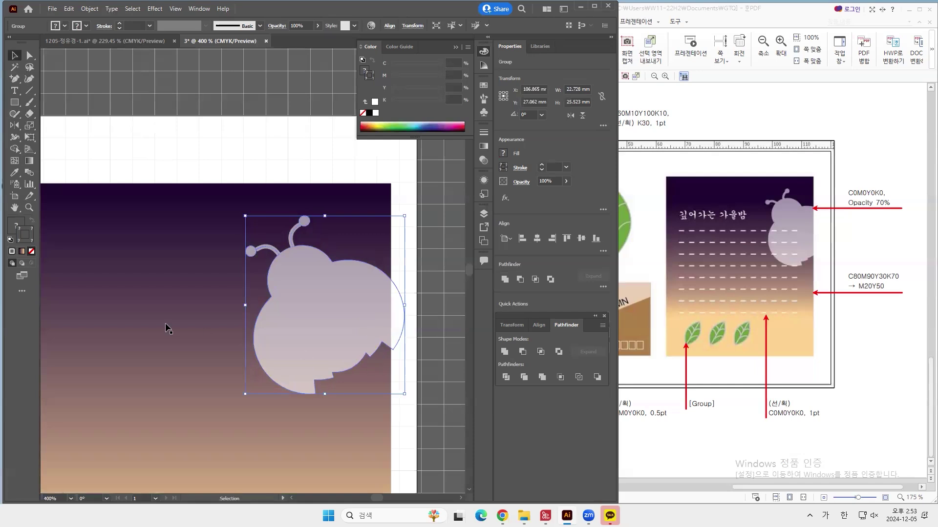
Draw a horizontal line about 41.5 mm long across the upper part of the gradient rectangle, passing over the ladybug silhouette
{"action": "left_click", "coordinate": [31, 209]}
{"action": "left_click", "coordinate": [239, 346], "text": "alt"}
{"action": "left_click", "coordinate": [238, 345], "text": "alt"}
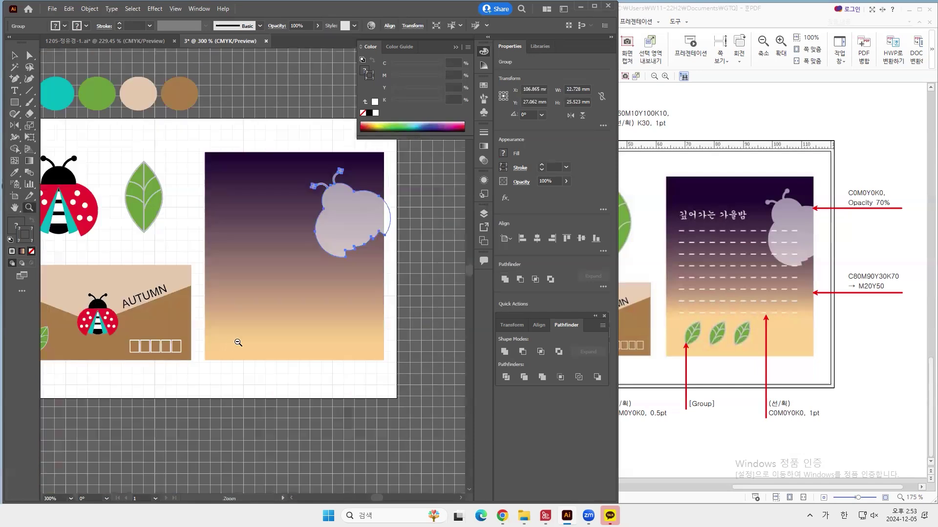
{"action": "left_click", "coordinate": [243, 343], "text": "alt"}
{"action": "left_click", "coordinate": [14, 55]}
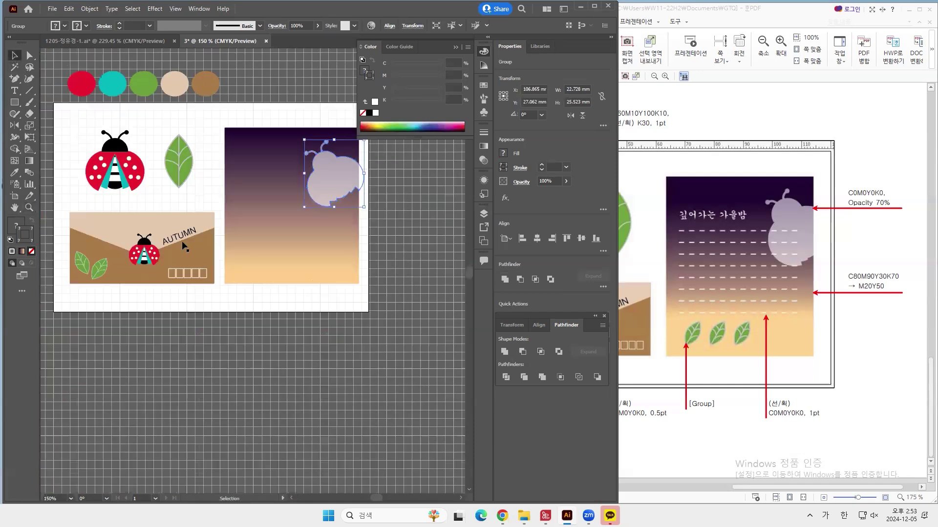
{"action": "left_click", "coordinate": [294, 347]}
{"action": "scroll", "coordinate": [291, 332], "scroll_direction": "up", "scroll_amount": 2}
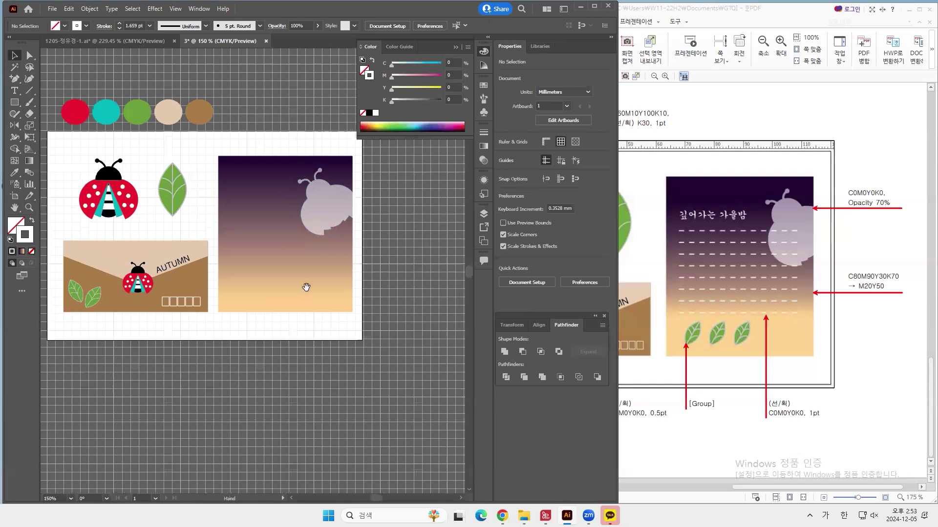
{"action": "left_click", "coordinate": [29, 91]}
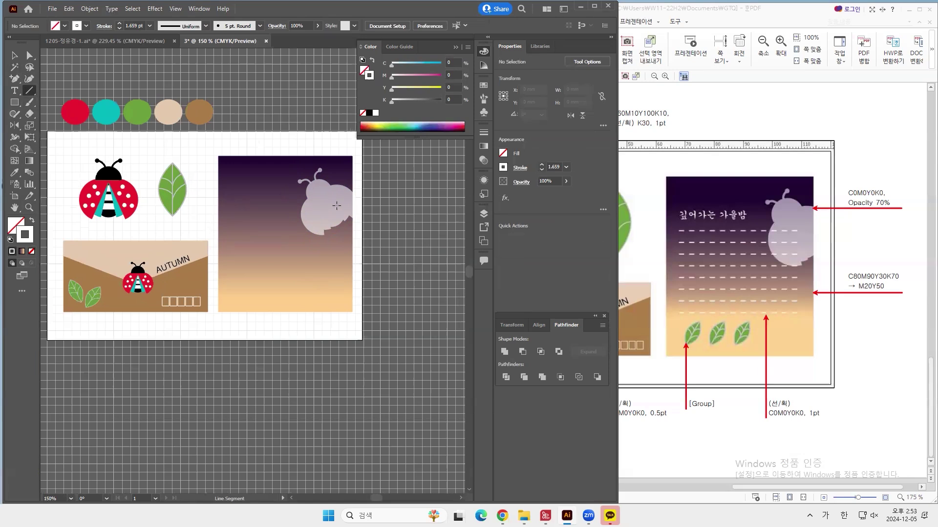
{"action": "left_click_drag", "start_coordinate": [339, 206], "coordinate": [231, 205]}
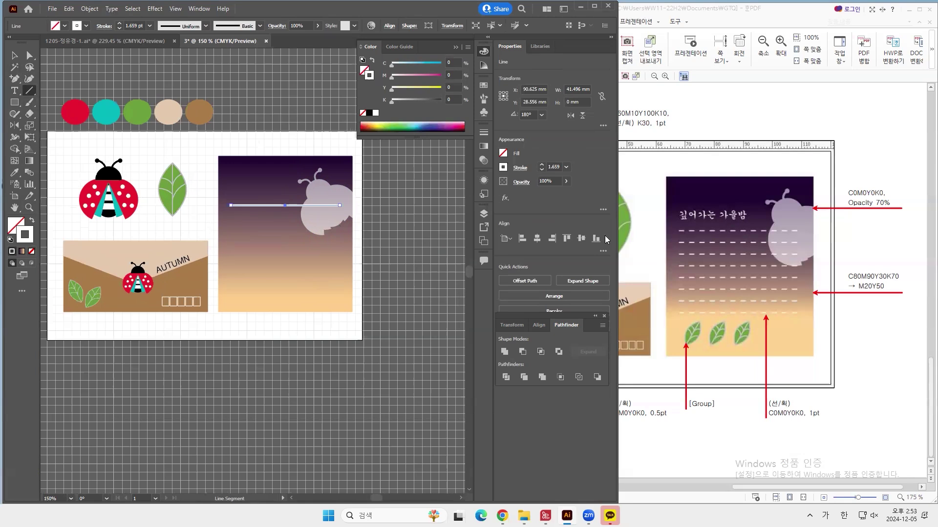
Set the line's stroke weight to 1 pt and make it dashed with a 5 pt dash
{"action": "left_click", "coordinate": [566, 168]}
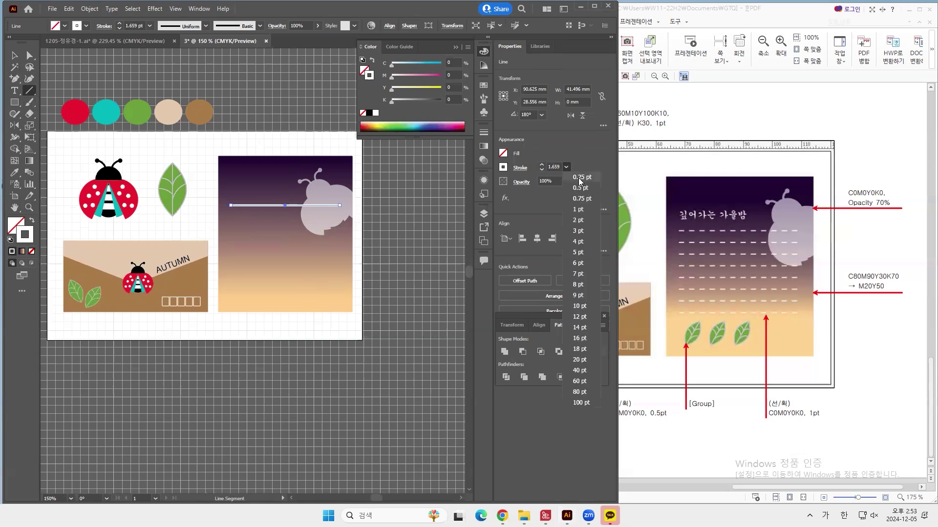
{"action": "left_click", "coordinate": [578, 209]}
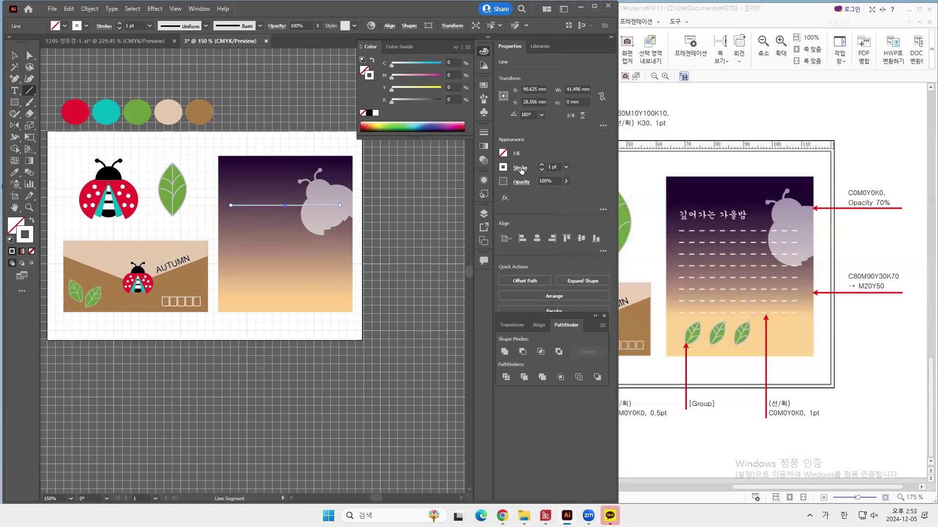
{"action": "left_click", "coordinate": [520, 168]}
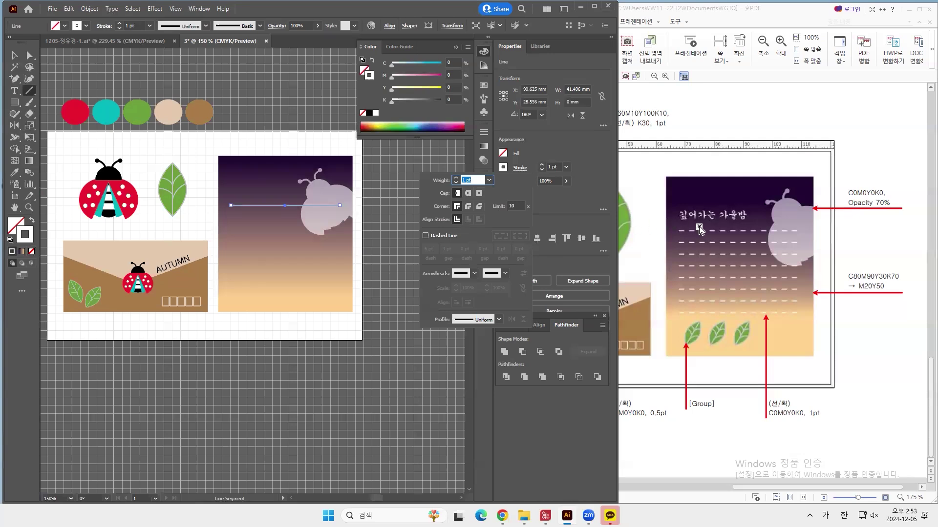
{"action": "left_click", "coordinate": [425, 236]}
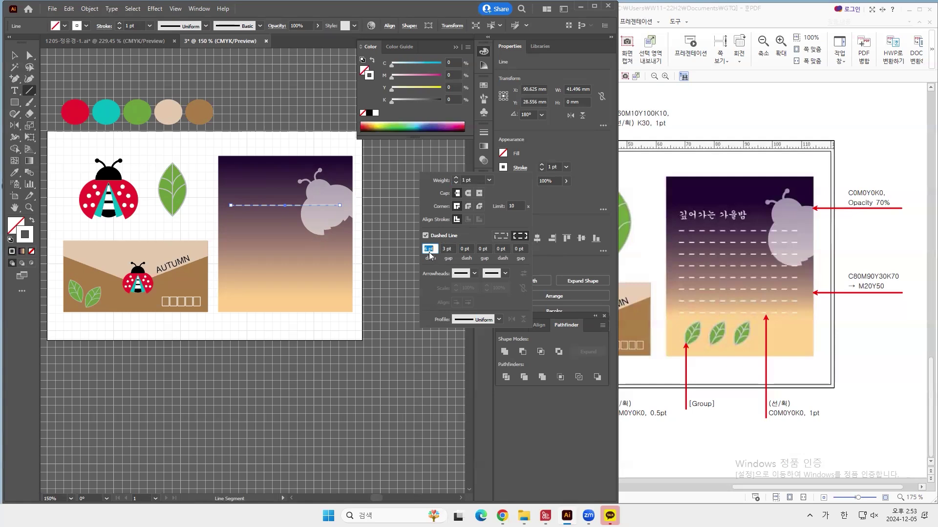
{"action": "left_click", "coordinate": [428, 249]}
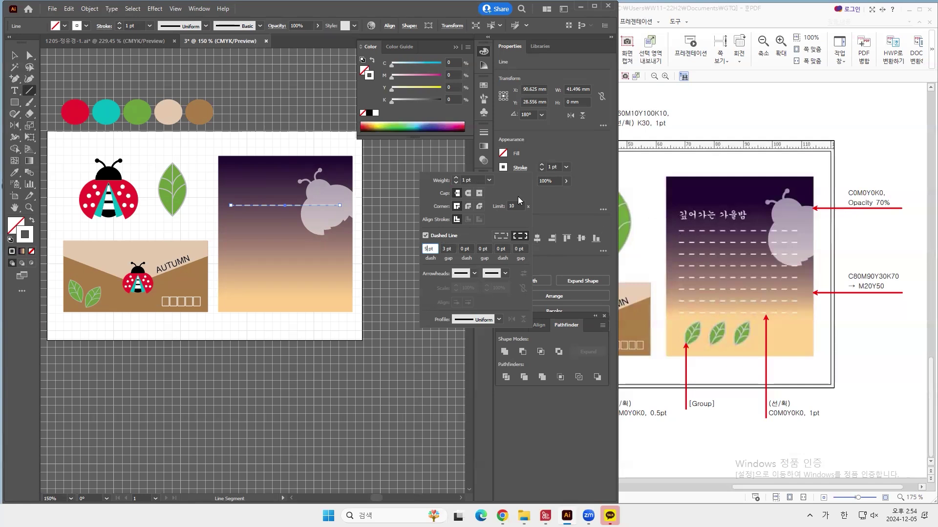
{"action": "key", "text": "Return"}
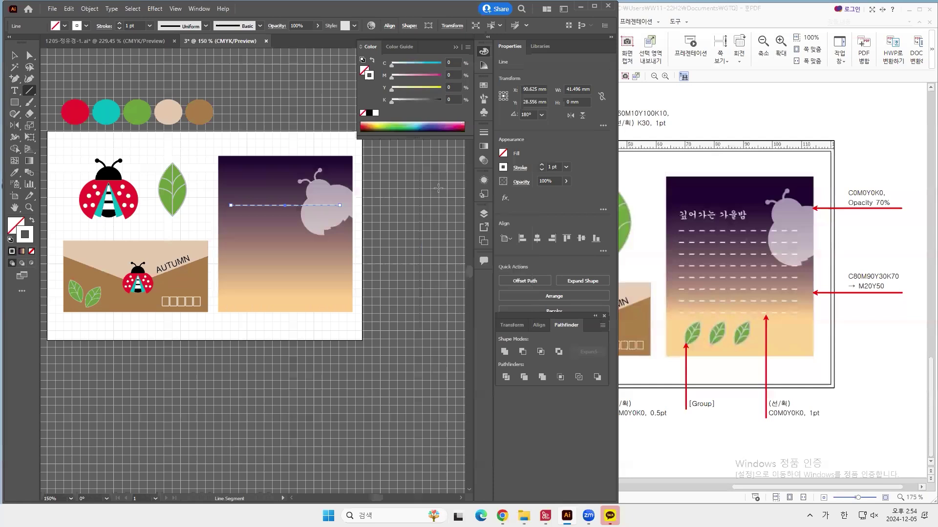
Place a copy of the dashed line about 3.4 mm directly below the original
{"action": "left_click", "coordinate": [29, 208]}
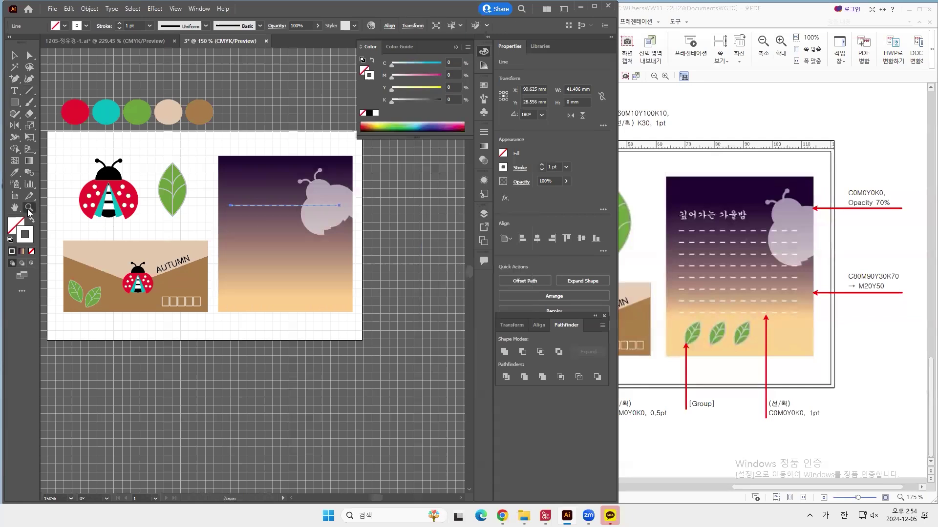
{"action": "left_click", "coordinate": [232, 211]}
{"action": "left_click", "coordinate": [332, 259]}
{"action": "left_click_drag", "start_coordinate": [253, 295], "coordinate": [270, 268]}
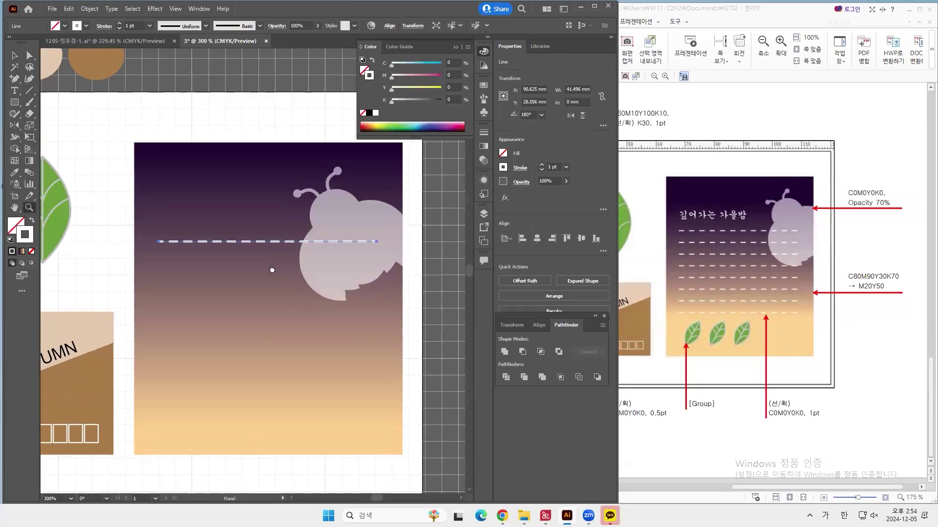
{"action": "left_click", "coordinate": [30, 56]}
{"action": "key", "text": "v"}
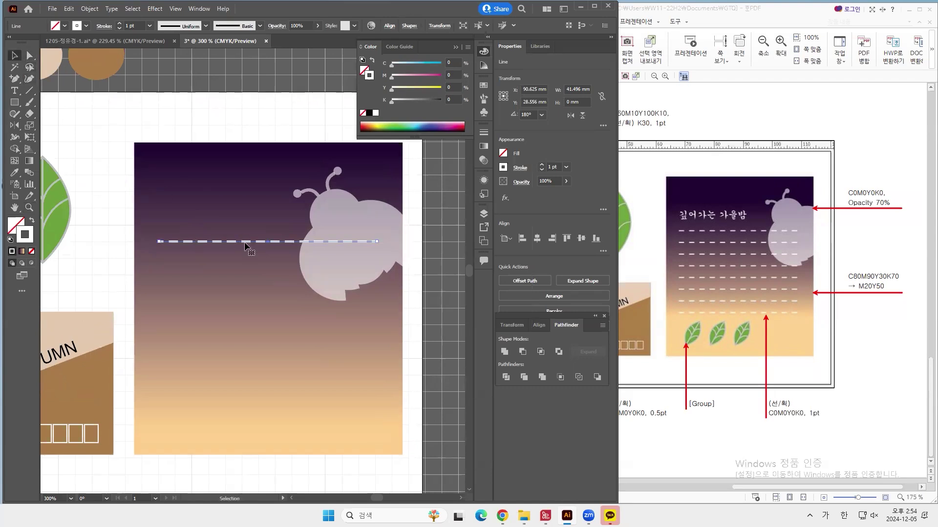
{"action": "left_click_drag", "start_coordinate": [245, 243], "coordinate": [246, 263]}
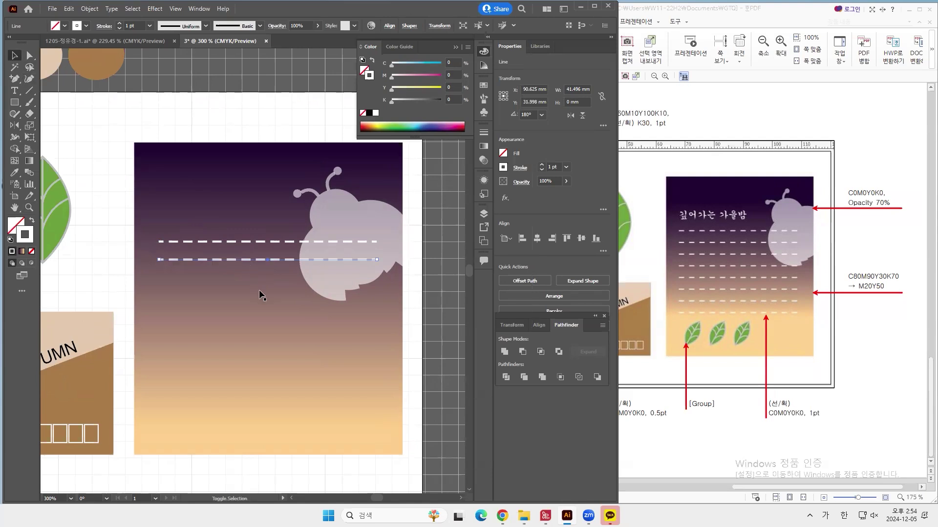
Repeat the line duplication six more times at the same spacing down the gradient rectangle
{"action": "key", "text": "ctrl+d"}
{"action": "key", "text": "ctrl+d"}
{"action": "key", "text": "ctrl+d"}
{"action": "key", "text": "ctrl+d"}
{"action": "key", "text": "ctrl+d"}
{"action": "key", "text": "ctrl+d"}
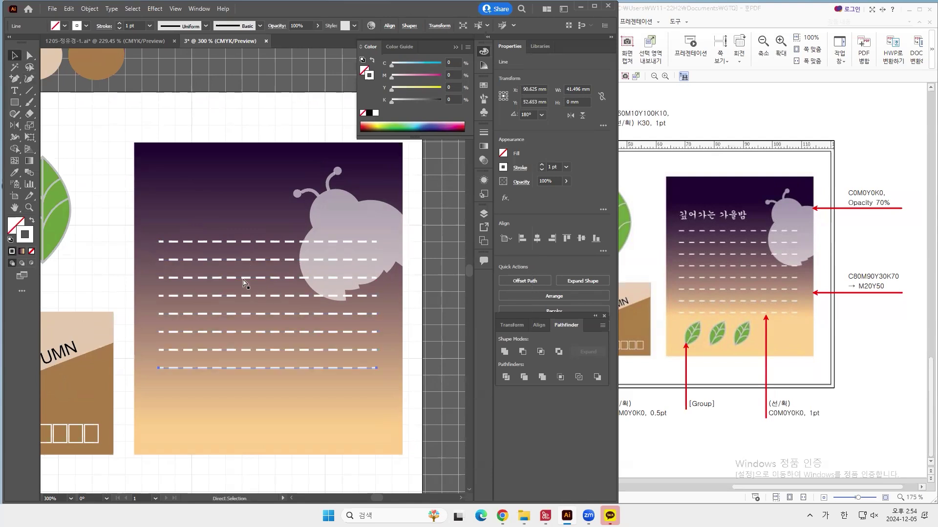
Copy the large leaf into the gradient rectangle's lower left area and scale the copy down to about 4.9 × 9.4 mm
{"action": "left_click_drag", "start_coordinate": [266, 327], "coordinate": [289, 282]}
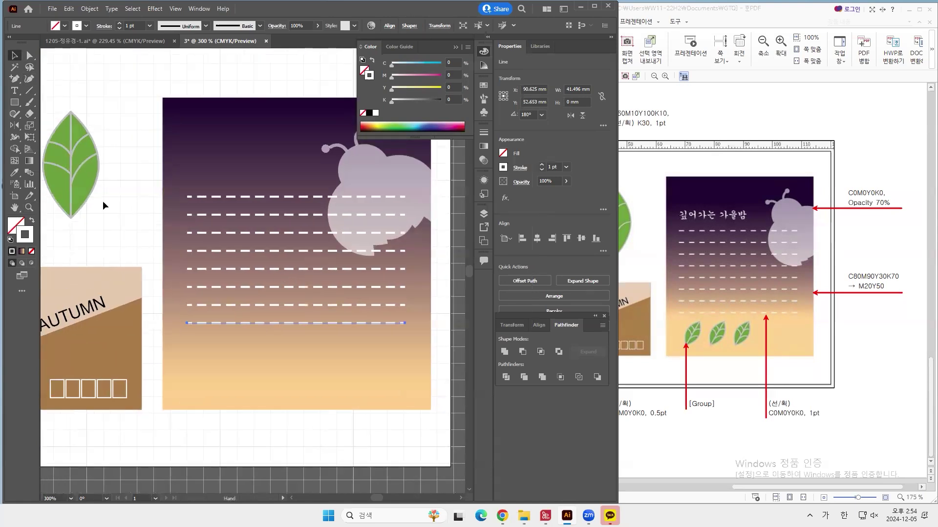
{"action": "left_click", "coordinate": [67, 149]}
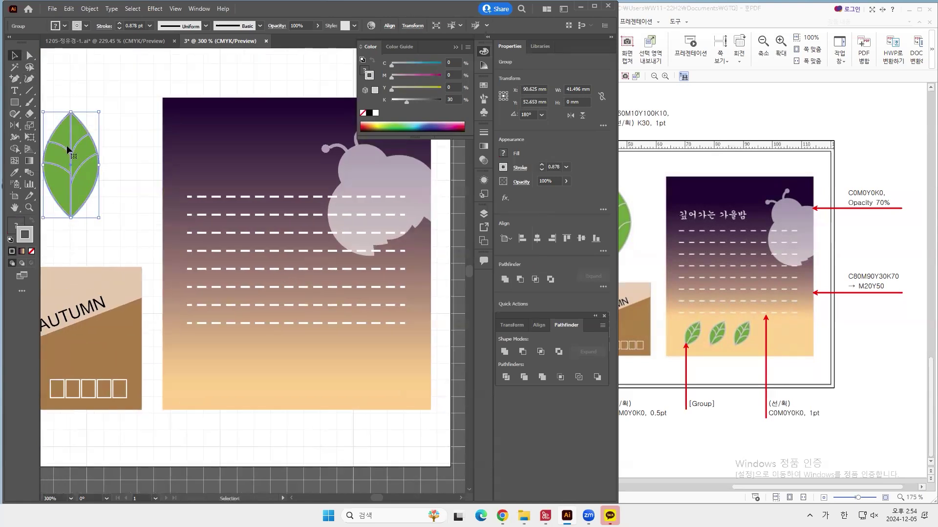
{"action": "left_click_drag", "start_coordinate": [67, 148], "coordinate": [250, 254]}
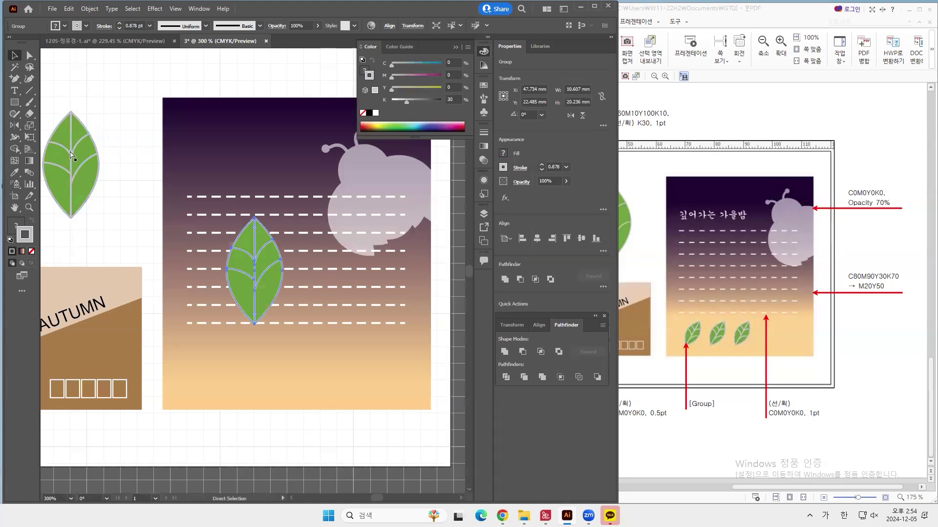
{"action": "left_click_drag", "start_coordinate": [282, 220], "coordinate": [253, 264]}
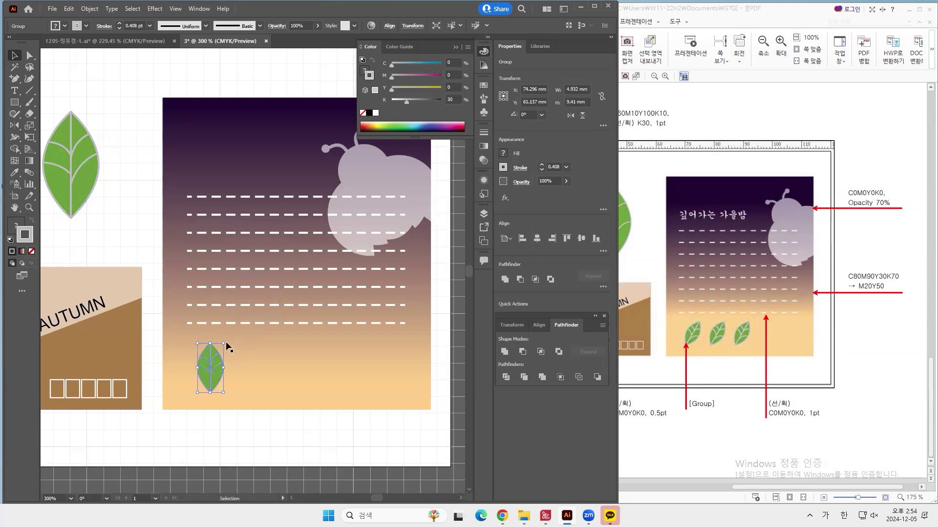
Rotate the small leaf about 27° clockwise and duplicate it twice to form an evenly spaced horizontal row, then deselect
{"action": "left_click_drag", "start_coordinate": [228, 340], "coordinate": [265, 367]}
{"action": "key", "text": "ctrl+d"}
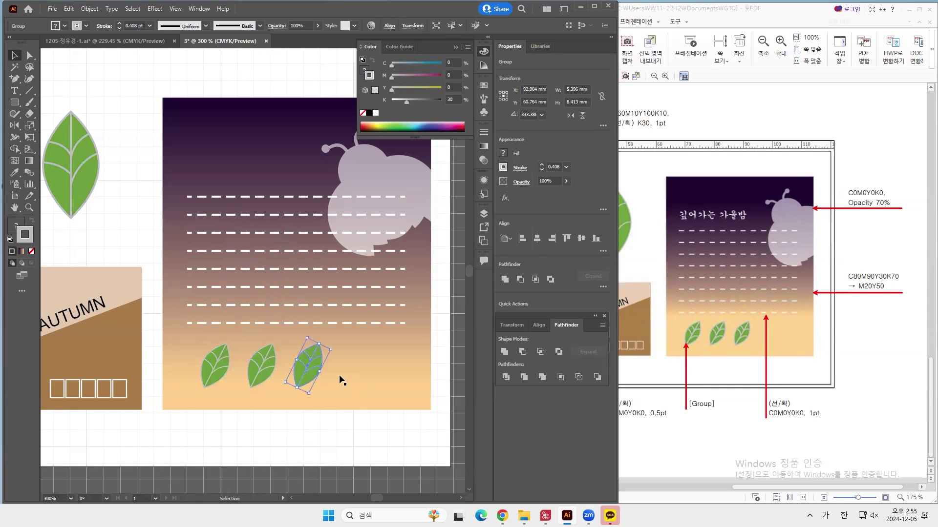
{"action": "left_click", "coordinate": [370, 442]}
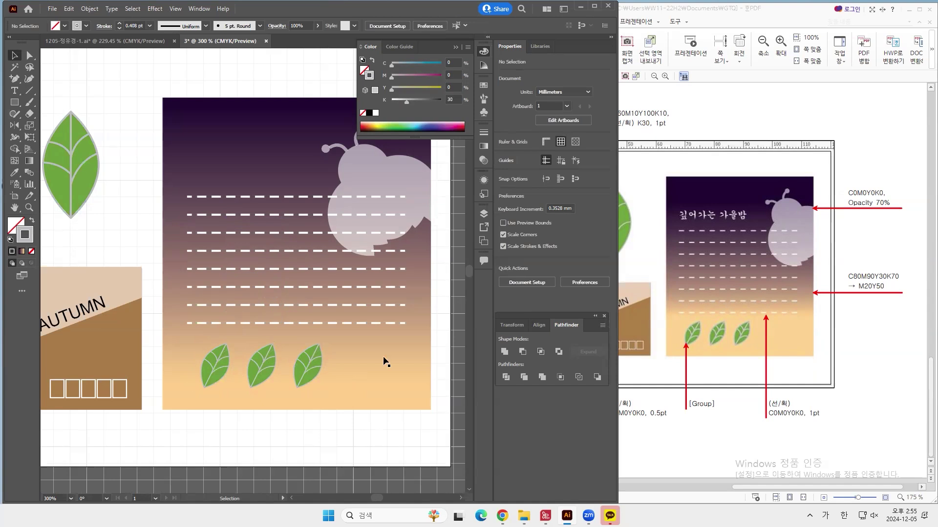
Copy the text "깊어가는 가을밤" from the reference document and paste it as point text above the dashed lines
{"action": "scroll", "coordinate": [322, 339], "scroll_direction": "up", "scroll_amount": 1}
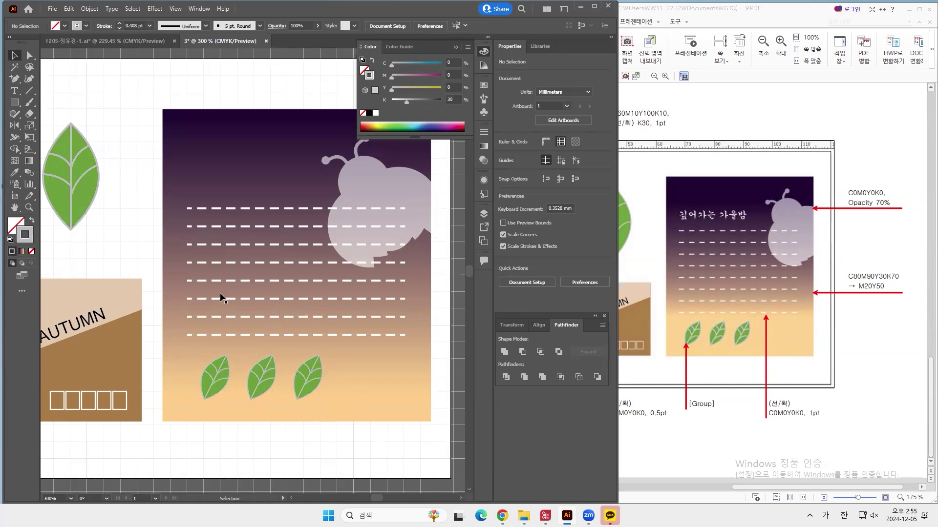
{"action": "scroll", "coordinate": [643, 242], "scroll_direction": "up", "scroll_amount": 3}
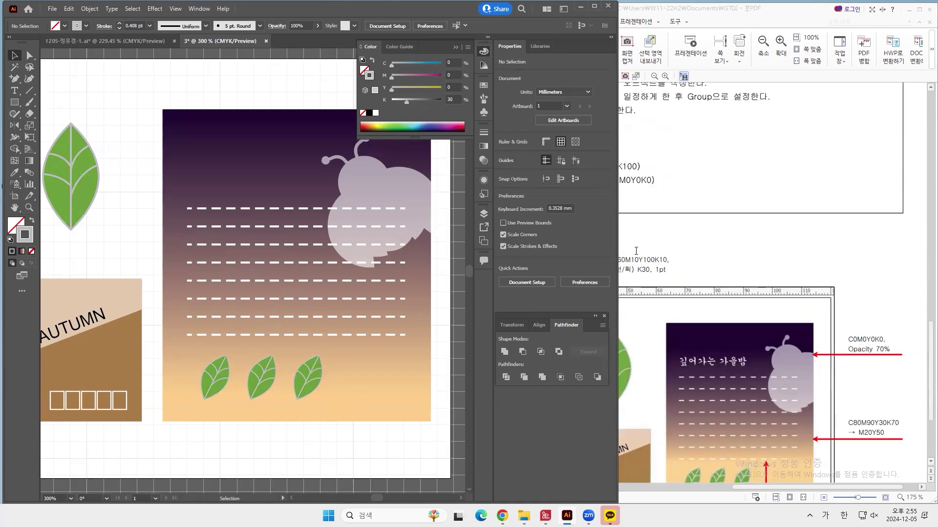
{"action": "scroll", "coordinate": [625, 328], "scroll_direction": "left", "scroll_amount": 3}
{"action": "key", "text": "t"}
{"action": "left_click", "coordinate": [203, 178]}
{"action": "key", "text": "ctrl+v"}
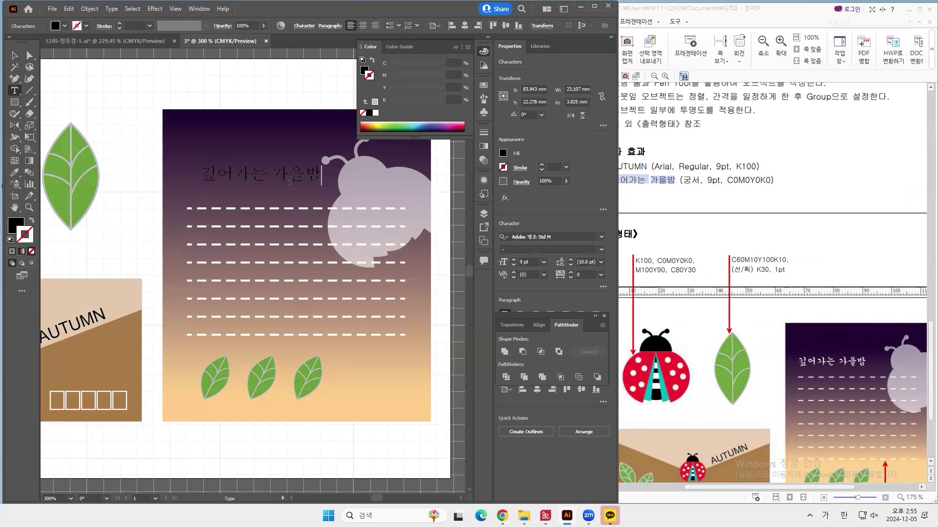
Set the whole pasted title to the 궁서 font and fill it with white
{"action": "key", "text": "ctrl+shift+Left"}
{"action": "key", "text": "ctrl+shift+Left"}
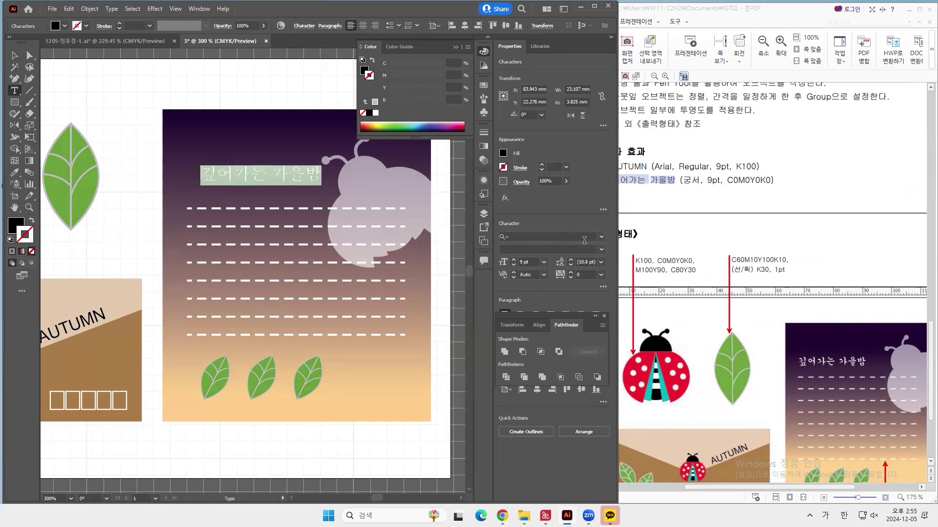
{"action": "left_click", "coordinate": [601, 238]}
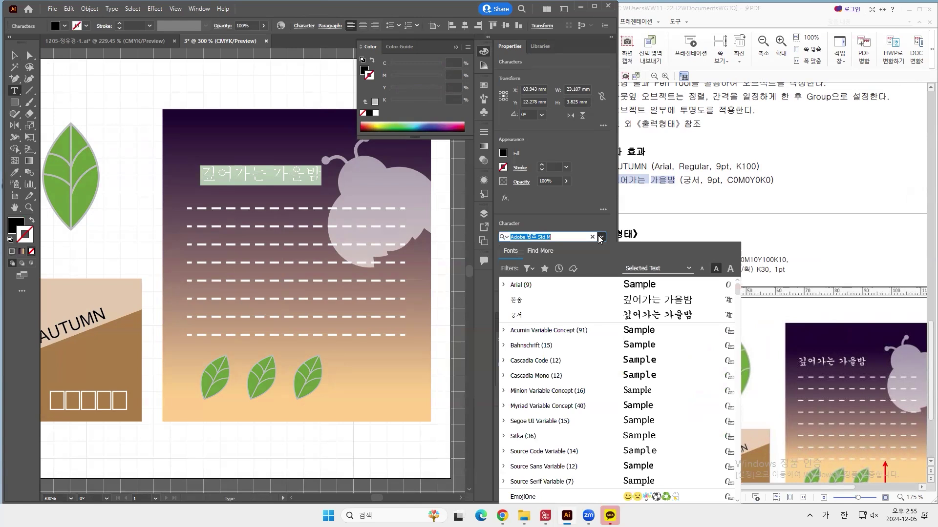
{"action": "left_click", "coordinate": [551, 315]}
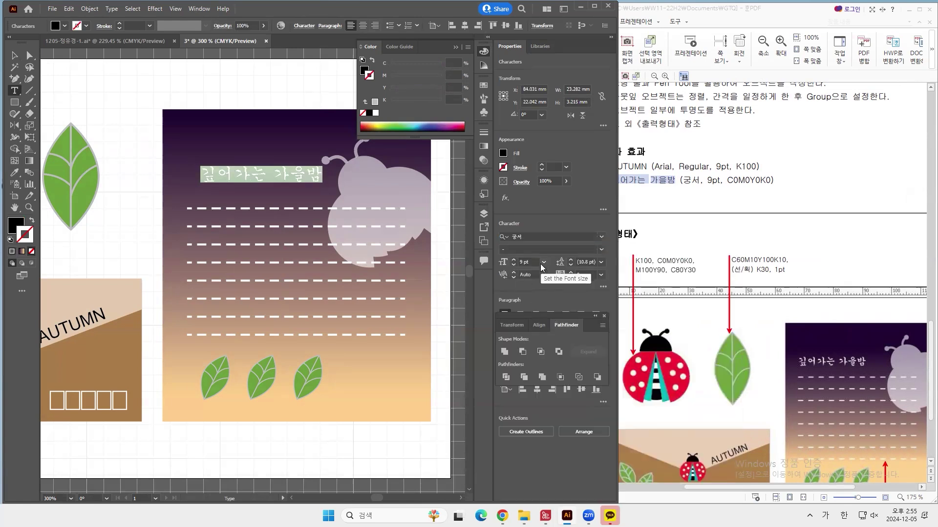
{"action": "left_click", "coordinate": [11, 225]}
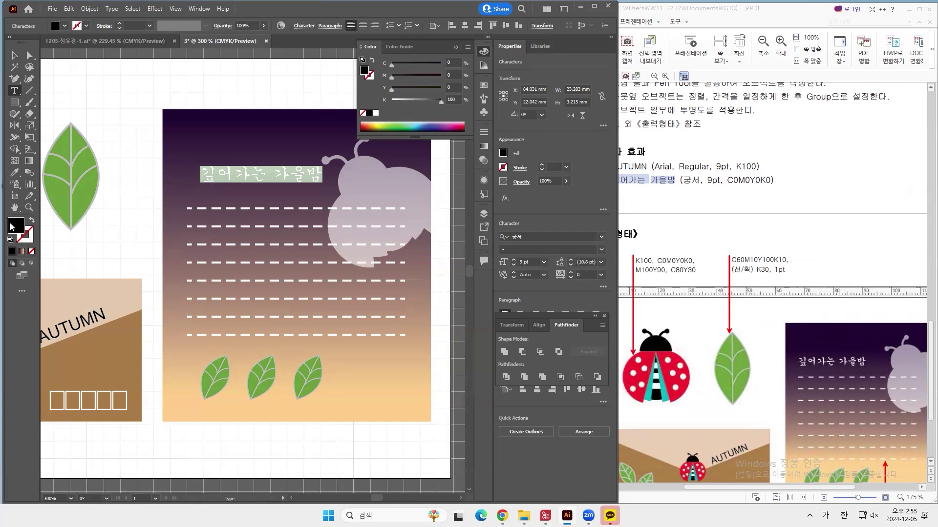
{"action": "left_click", "coordinate": [375, 119]}
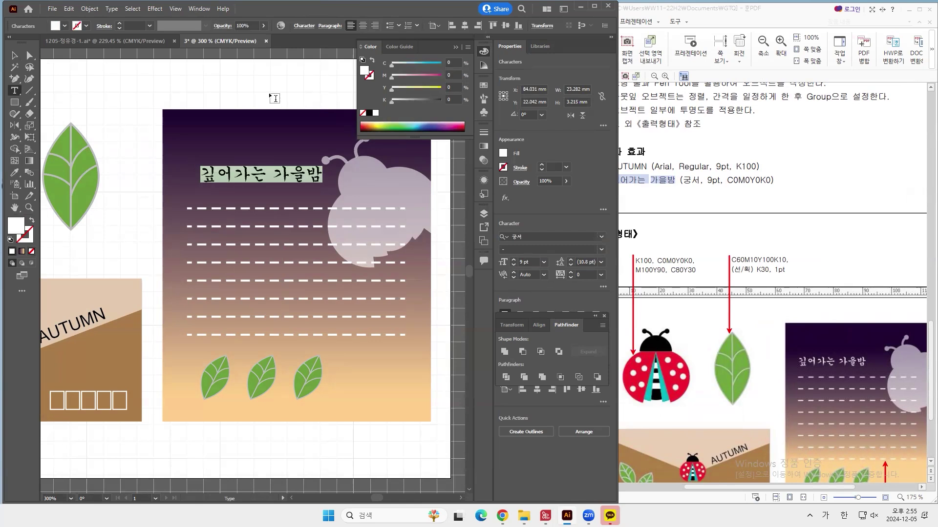
Move the title just above the first dashed line, aligned with the line's left end, and deselect
{"action": "left_click", "coordinate": [16, 55]}
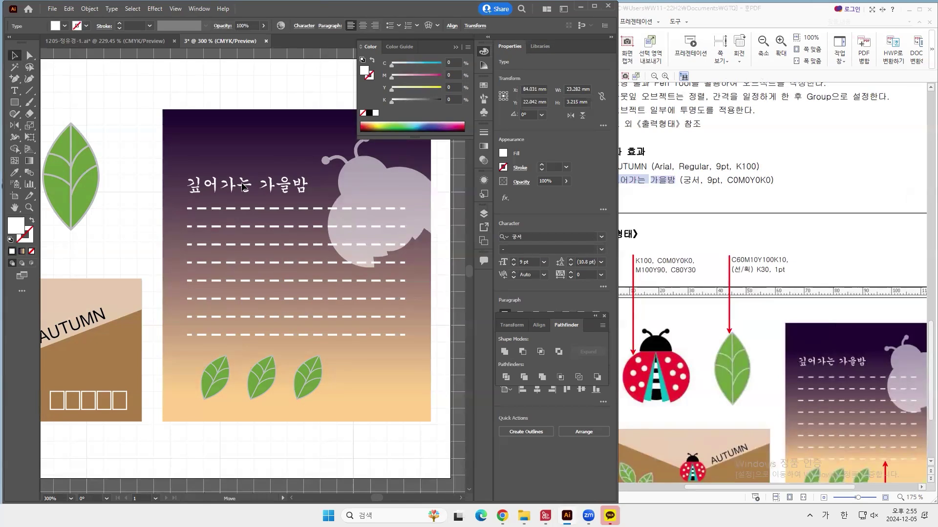
{"action": "key", "text": "Escape"}
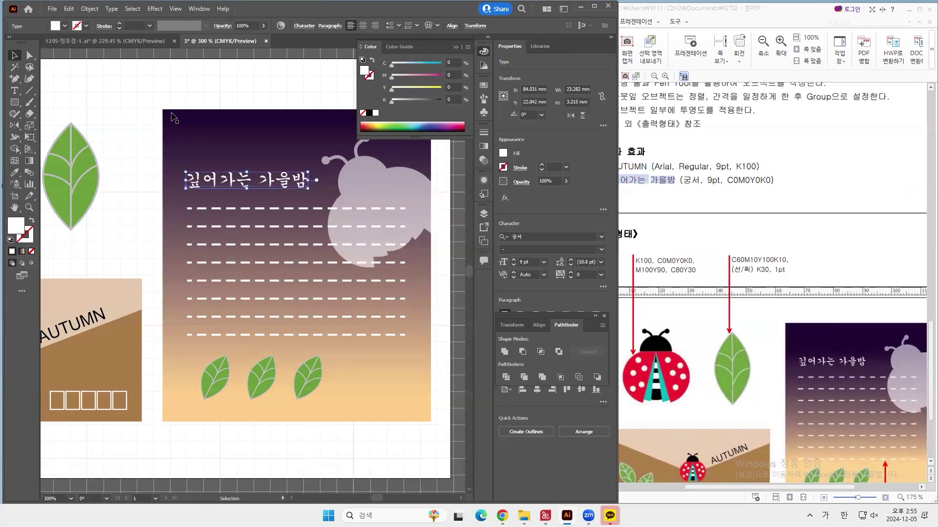
{"action": "left_click", "coordinate": [139, 127]}
{"action": "key", "text": "z"}
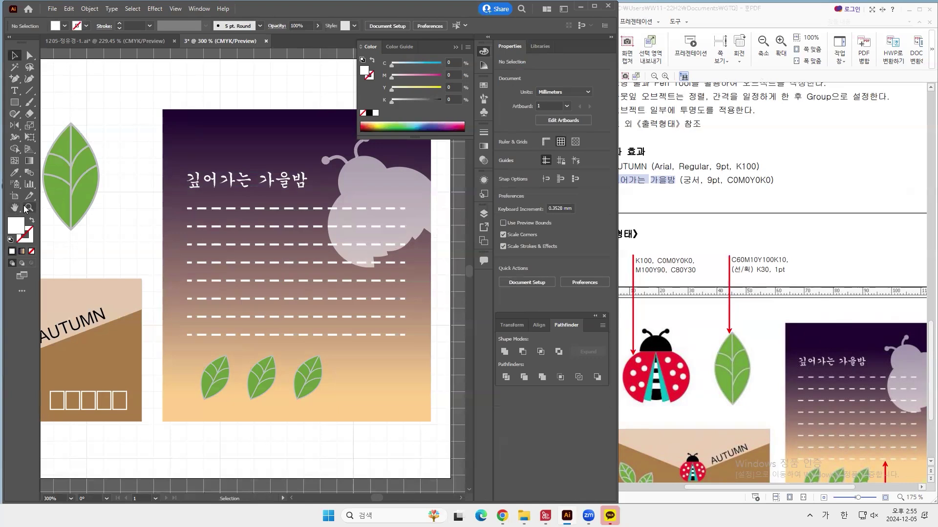
{"action": "left_click", "coordinate": [150, 224], "text": "alt"}
{"action": "left_click", "coordinate": [247, 244], "text": "alt"}
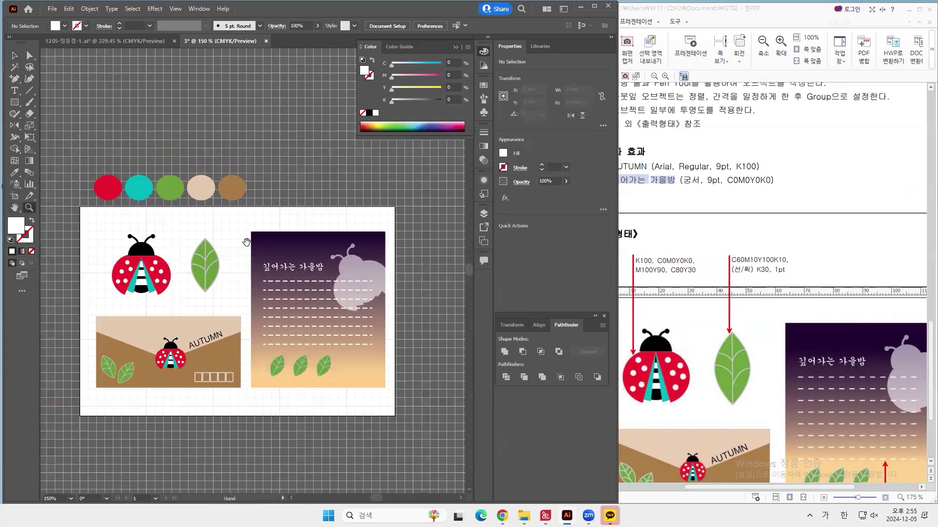
{"action": "left_click_drag", "start_coordinate": [247, 244], "coordinate": [247, 223]}
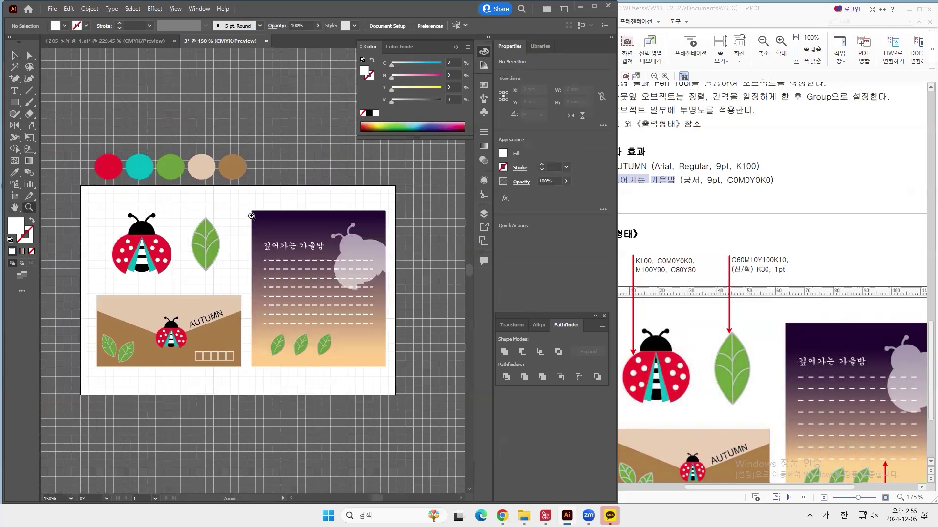
Save the finished artwork on the computer as an Adobe Illustrator file named 3 in the GTQ folder, in Illustrator 2020 version
{"action": "scroll", "coordinate": [774, 377], "scroll_direction": "down", "scroll_amount": 2}
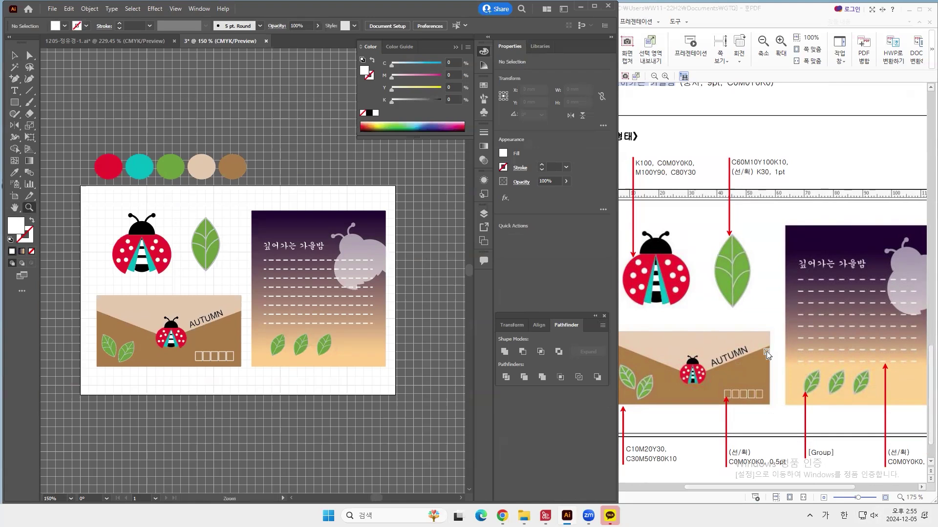
{"action": "left_click_drag", "start_coordinate": [822, 490], "coordinate": [843, 489]}
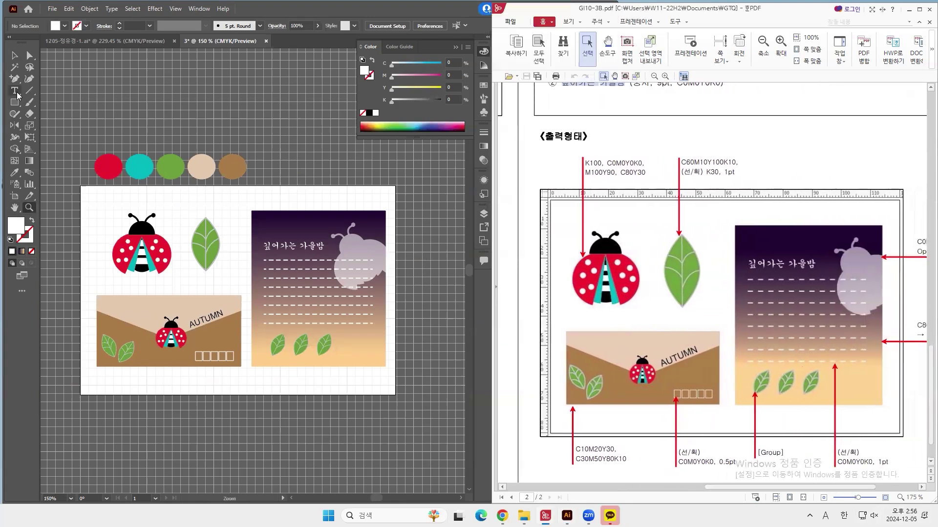
{"action": "left_click", "coordinate": [52, 9]}
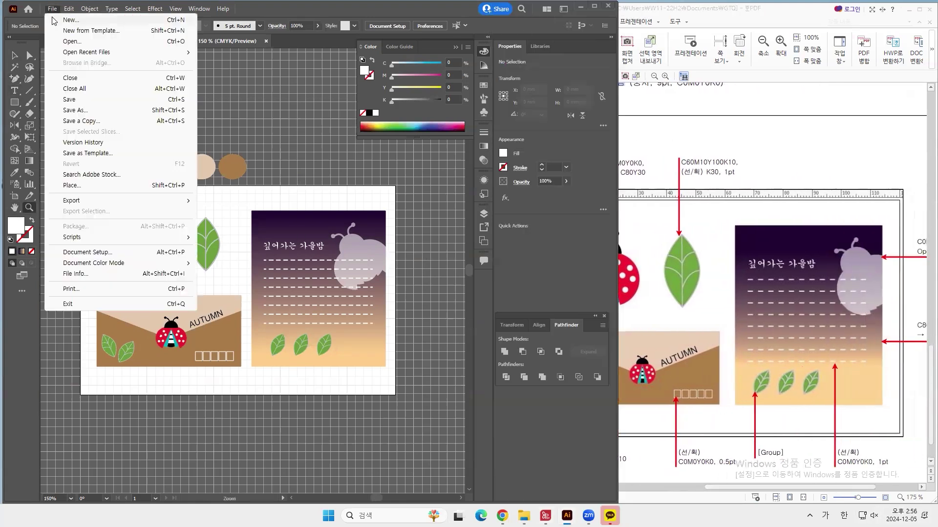
{"action": "left_click", "coordinate": [105, 108]}
{"action": "left_click", "coordinate": [409, 350]}
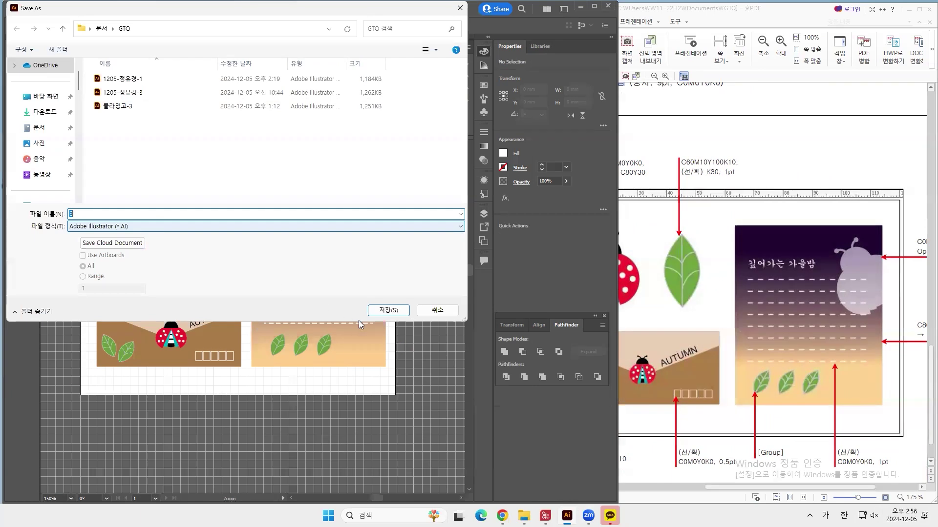
{"action": "left_click", "coordinate": [388, 311]}
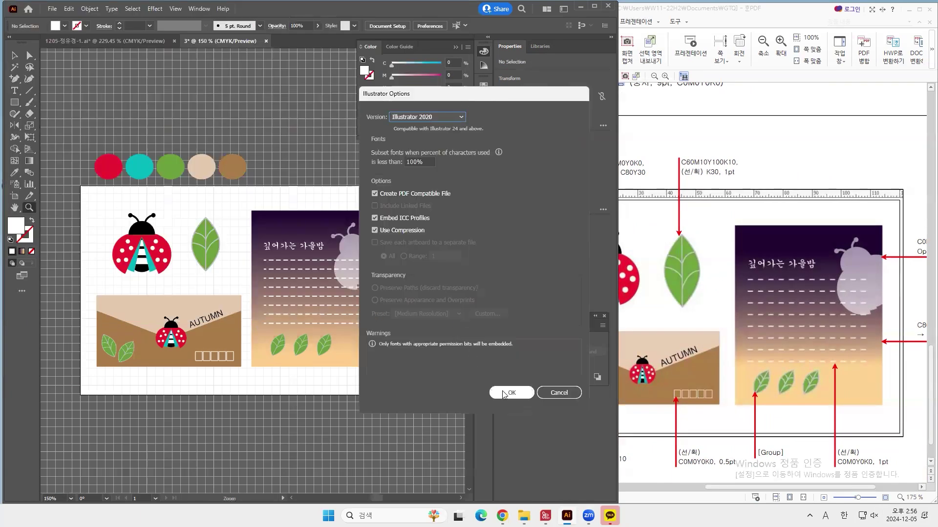
{"action": "left_click", "coordinate": [503, 393]}
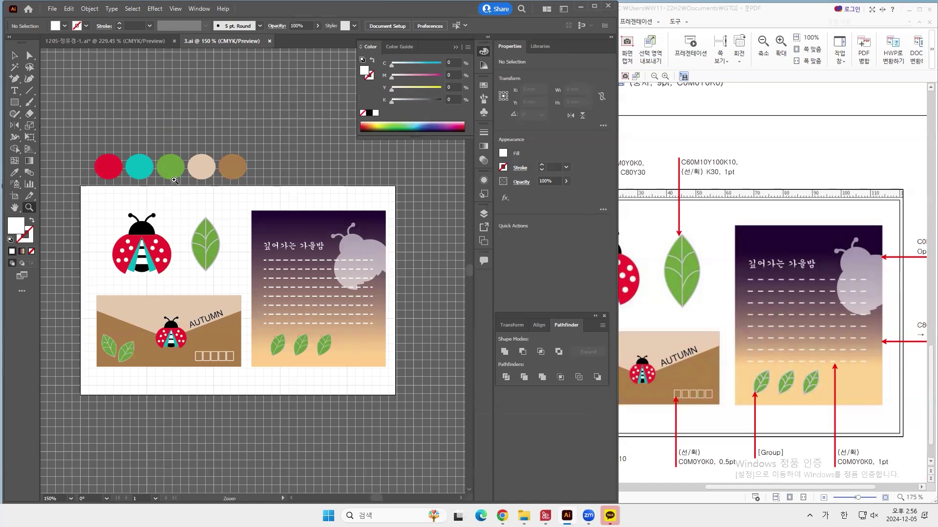
{"action": "left_click", "coordinate": [206, 261]}
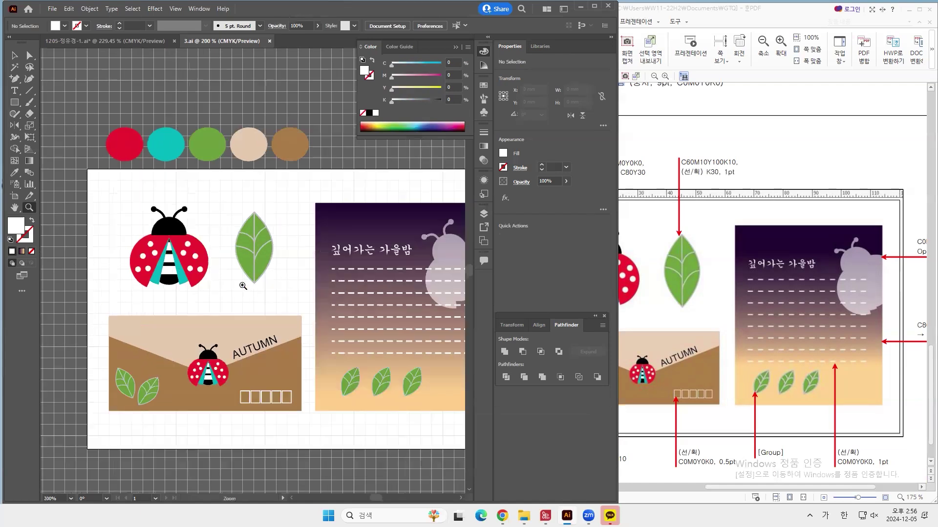
{"action": "left_click_drag", "start_coordinate": [327, 305], "coordinate": [266, 271]}
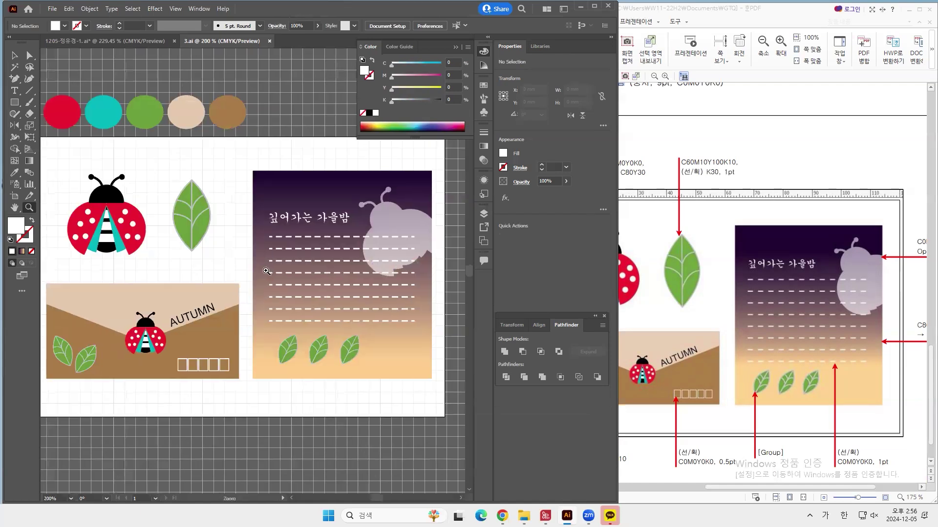